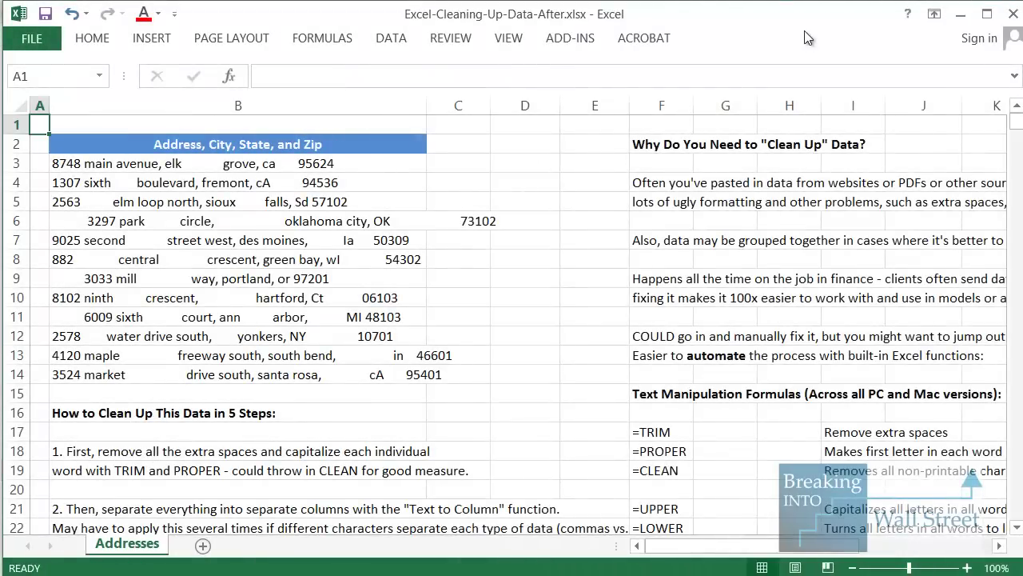
Examine the spacing and capitalization of the combined address entries listed in B3:B14
{"action": "left_click", "coordinate": [138, 145]}
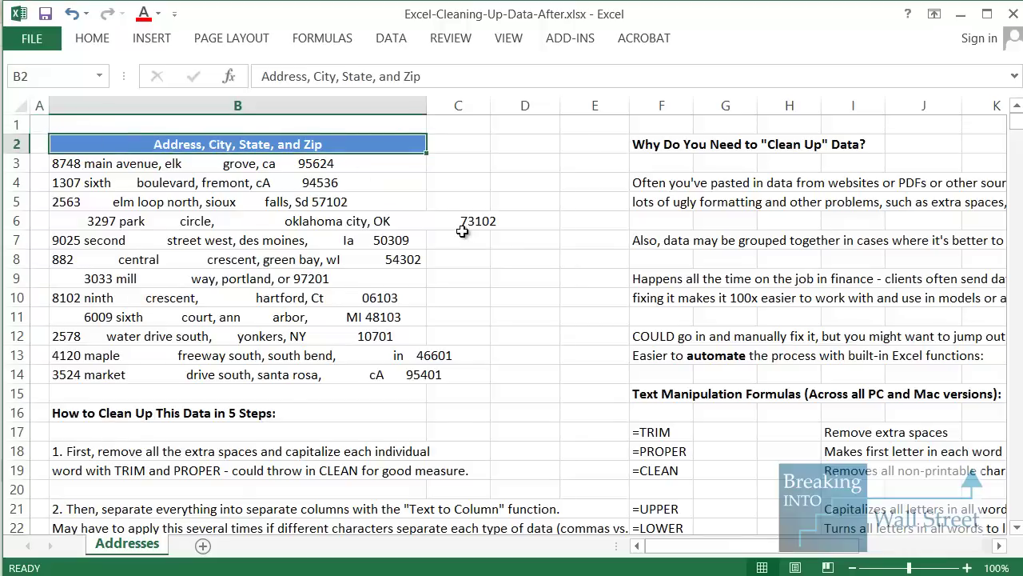
{"action": "key", "text": "shift+space"}
{"action": "key", "text": "ctrl+shift+Down"}
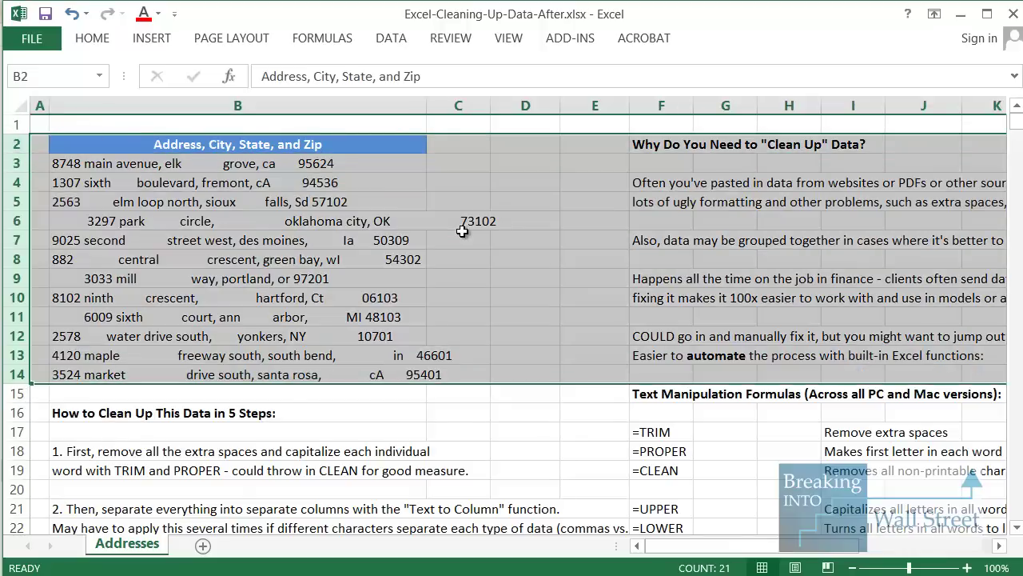
{"action": "scroll", "coordinate": [267, 288], "scroll_direction": "up", "scroll_amount": 2, "text": "ctrl"}
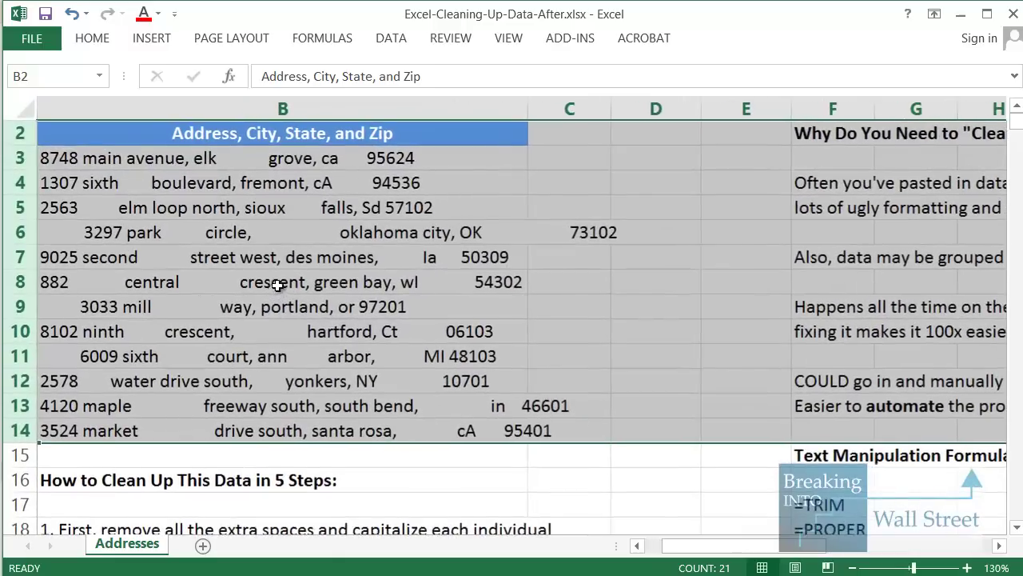
{"action": "left_click_drag", "start_coordinate": [267, 282], "coordinate": [4, 288]}
{"action": "scroll", "coordinate": [245, 148], "scroll_direction": "up", "scroll_amount": 1}
{"action": "left_click_drag", "start_coordinate": [245, 148], "coordinate": [665, 454]}
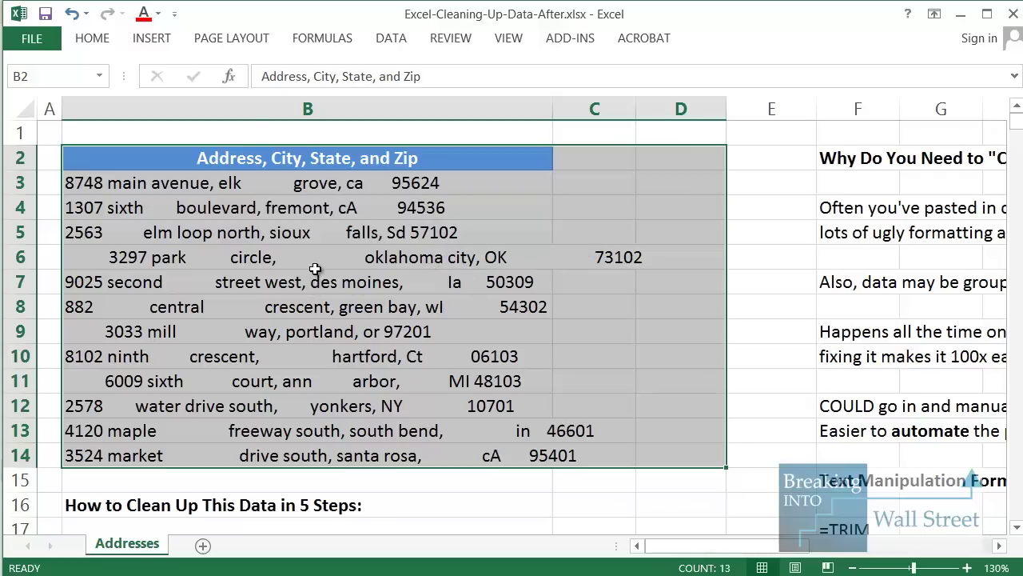
{"action": "left_click", "coordinate": [420, 266]}
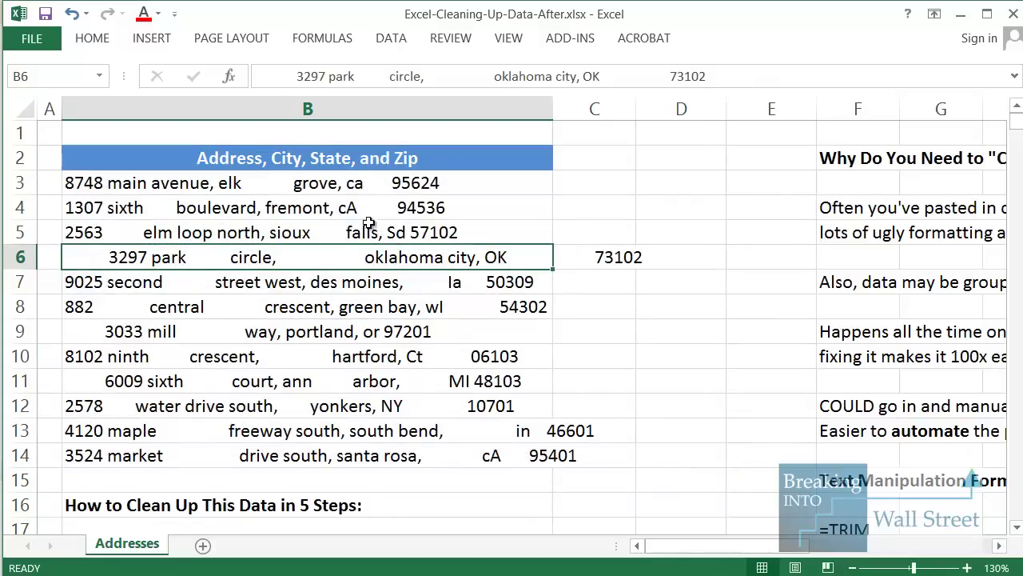
{"action": "mouse_move", "coordinate": [338, 171]}
{"action": "left_mouse_down"}
{"action": "mouse_move", "coordinate": [368, 221]}
{"action": "mouse_move", "coordinate": [412, 251]}
{"action": "left_mouse_up"}
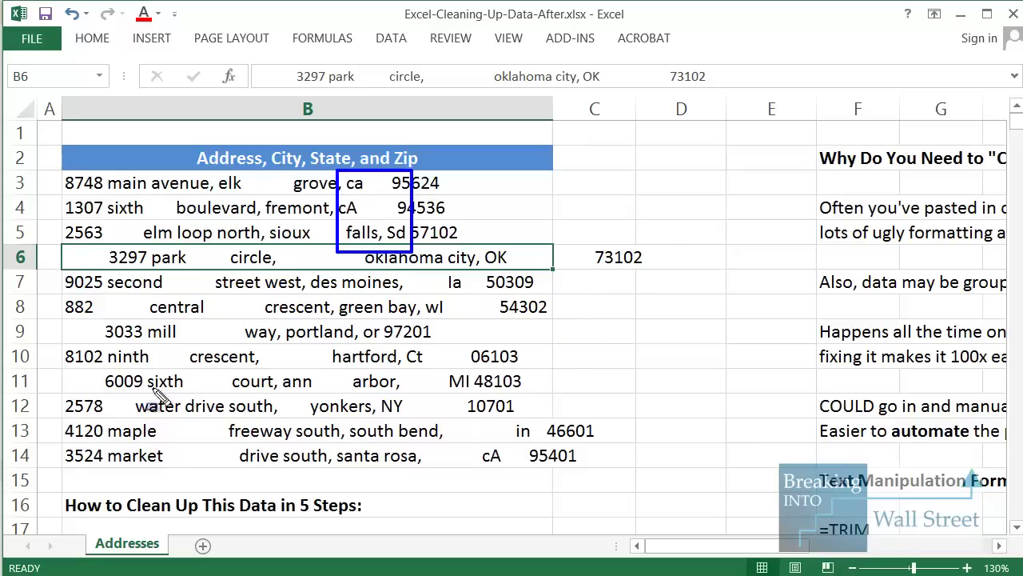
{"action": "mouse_move", "coordinate": [64, 365]}
{"action": "left_mouse_down"}
{"action": "mouse_move", "coordinate": [89, 404]}
{"action": "mouse_move", "coordinate": [118, 403]}
{"action": "left_mouse_up"}
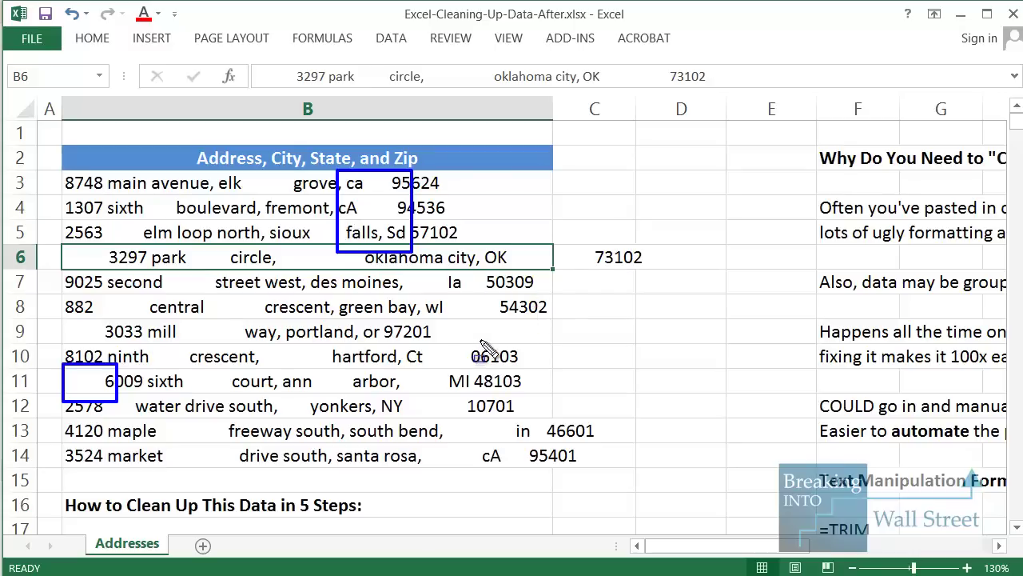
{"action": "key", "text": "Escape"}
Read the "Why Do You Need to 'Clean Up' Data?" notes in rows 4 to 7 on formatting problems and grouped data
{"action": "left_click_drag", "start_coordinate": [724, 546], "coordinate": [792, 550]}
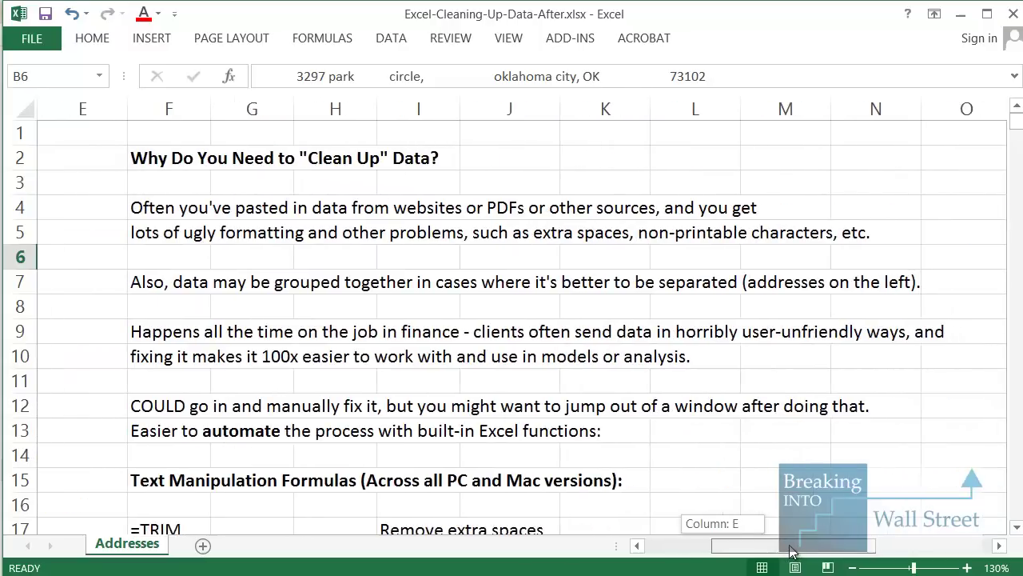
{"action": "left_click", "coordinate": [186, 218]}
{"action": "key", "text": "shift+space"}
{"action": "key", "text": "shift+Down"}
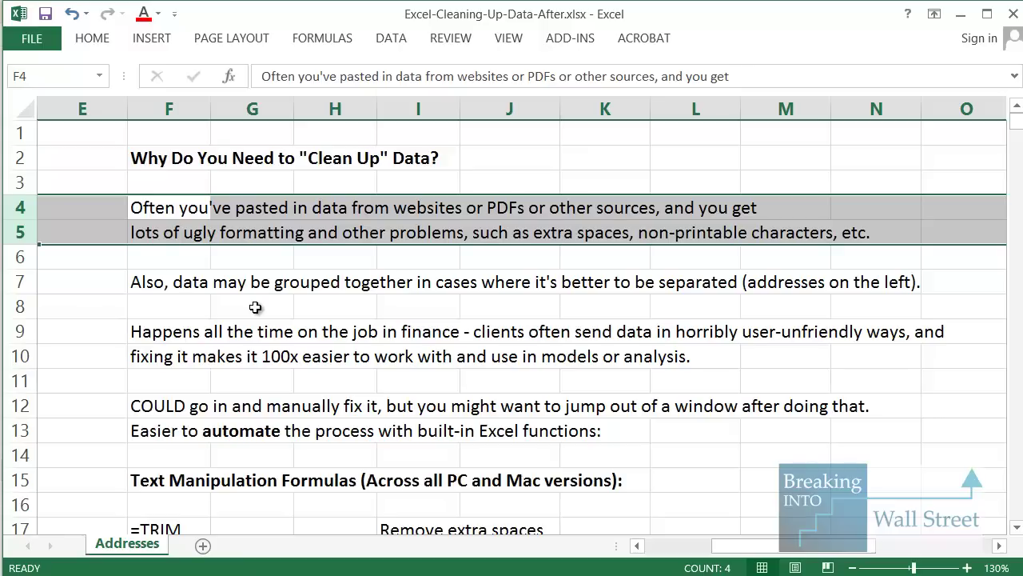
{"action": "key", "text": "Down"}
{"action": "key", "text": "Down"}
{"action": "key", "text": "Down"}
{"action": "key", "text": "shift+space"}
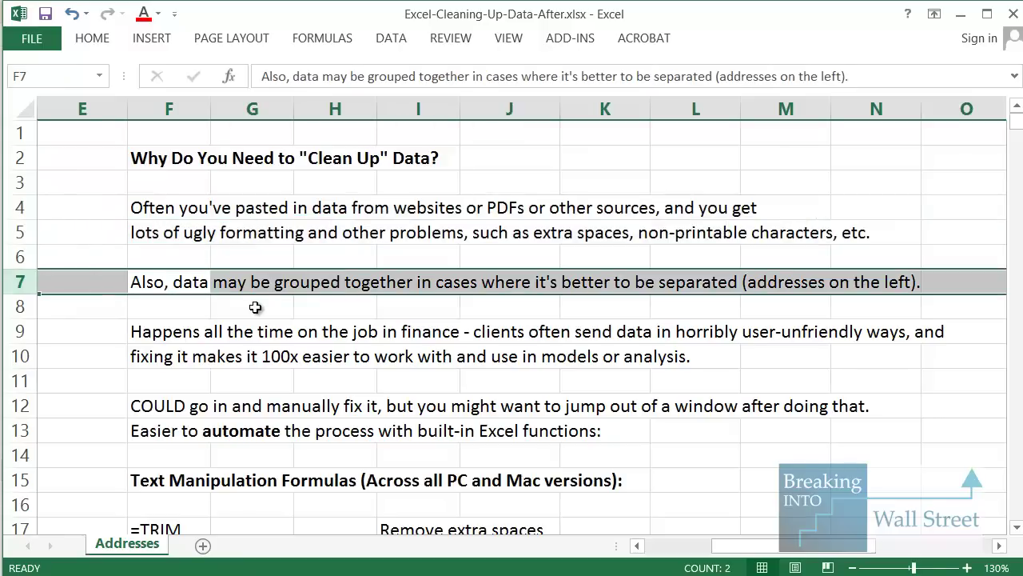
Read the notes in rows 9 to 12 about cleaning client data in finance and fixing it manually
{"action": "scroll", "coordinate": [255, 307], "scroll_direction": "down", "scroll_amount": 2}
{"action": "scroll", "coordinate": [255, 307], "scroll_direction": "up", "scroll_amount": 1}
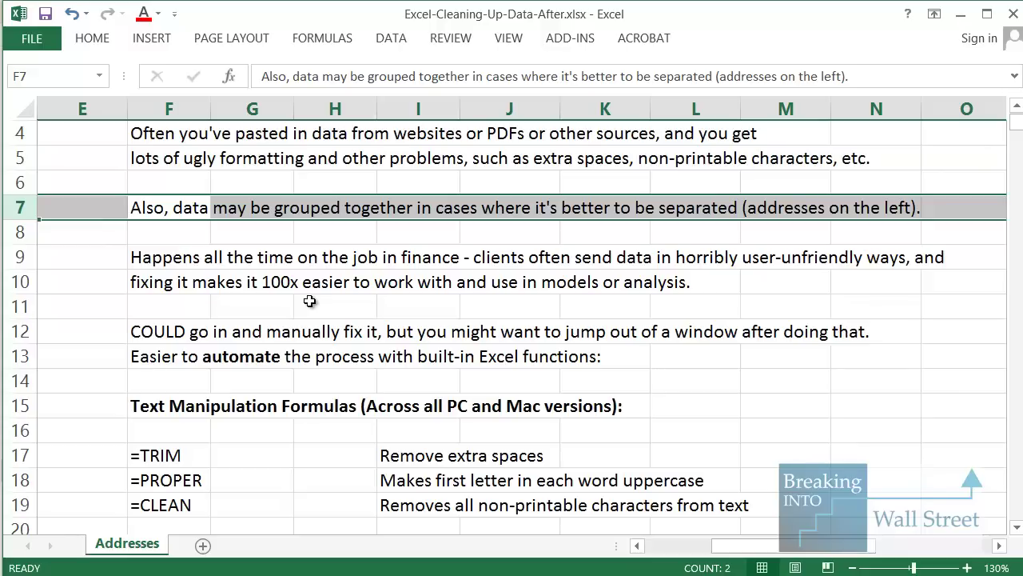
{"action": "key", "text": "Down"}
{"action": "key", "text": "Down"}
{"action": "key", "text": "shift+space"}
{"action": "key", "text": "shift+Down"}
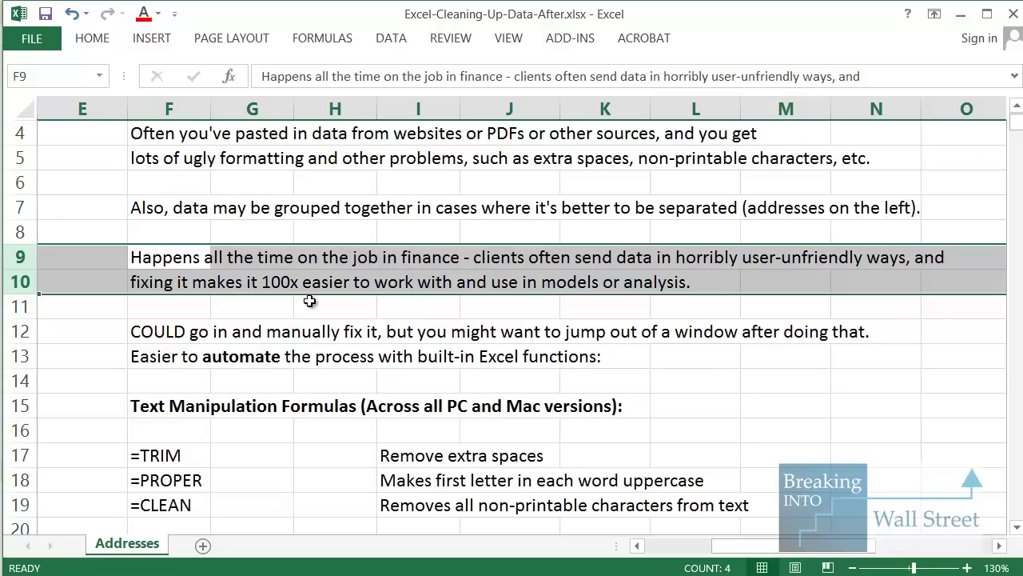
{"action": "left_click", "coordinate": [196, 356]}
{"action": "scroll", "coordinate": [199, 347], "scroll_direction": "down", "scroll_amount": 1}
{"action": "left_click", "coordinate": [172, 256]}
{"action": "key", "text": "shift+space"}
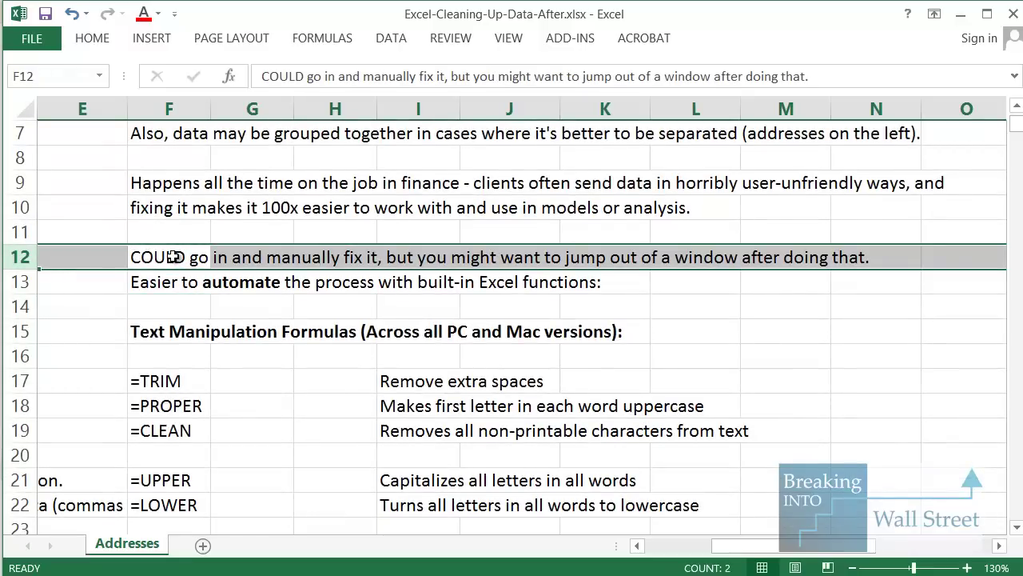
Try to manually delete the extra spaces before the ZIP code in the first address, in B3
{"action": "key", "text": "Home"}
{"action": "scroll", "coordinate": [240, 230], "scroll_direction": "up", "scroll_amount": 2}
{"action": "left_click", "coordinate": [240, 198]}
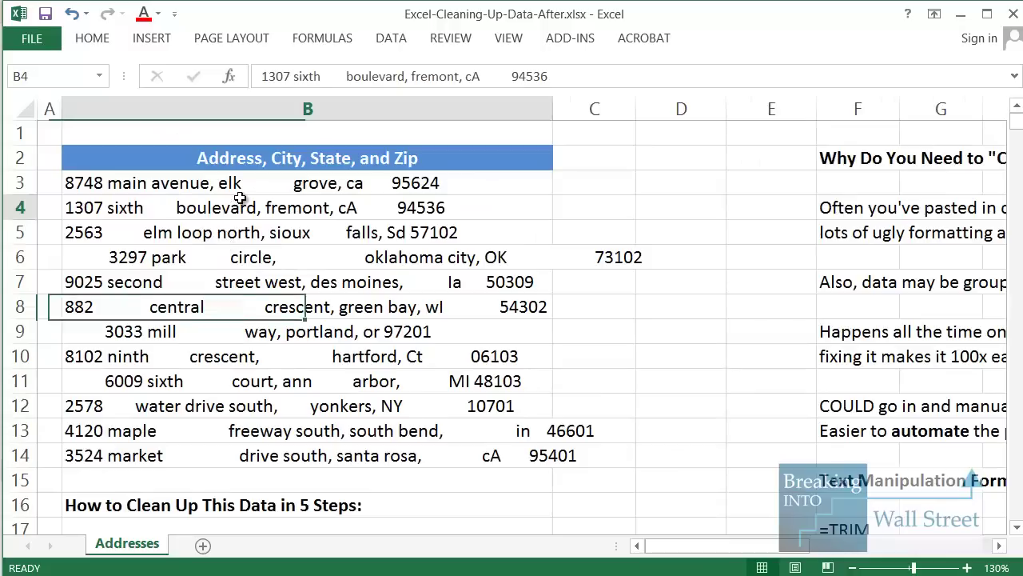
{"action": "key", "text": "Up"}
{"action": "key", "text": "F2"}
{"action": "key", "text": "ctrl+Left"}
{"action": "key", "text": "BackSpace"}
{"action": "key", "text": "BackSpace"}
{"action": "key", "text": "BackSpace"}
{"action": "key", "text": "BackSpace"}
{"action": "key", "text": "BackSpace"}
{"action": "key", "text": "BackSpace"}
{"action": "key", "text": "BackSpace"}
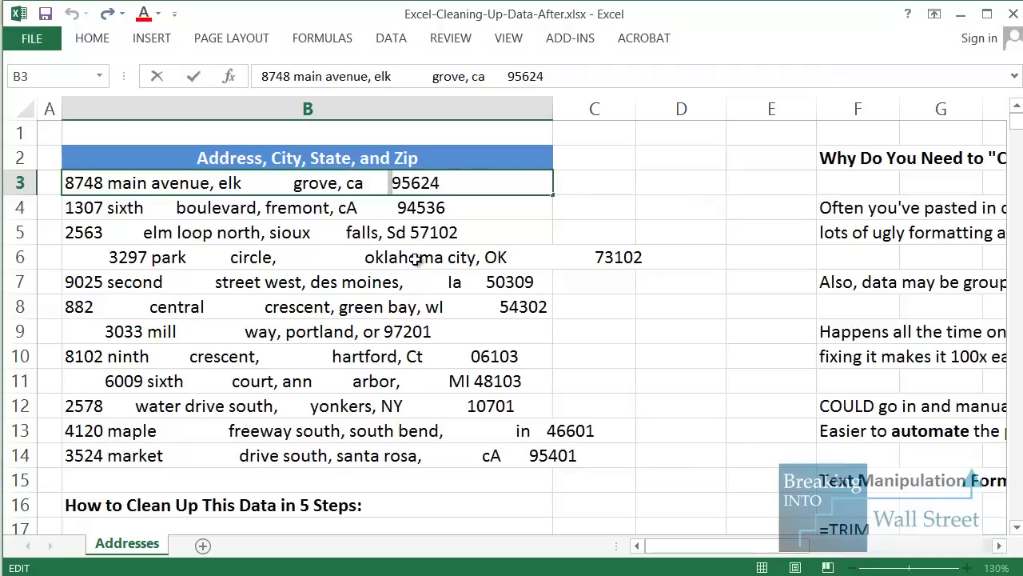
{"action": "key", "text": "Tab"}
{"action": "key", "text": "Down"}
{"action": "key", "text": "Left"}
{"action": "key", "text": "Left"}
{"action": "key", "text": "Right"}
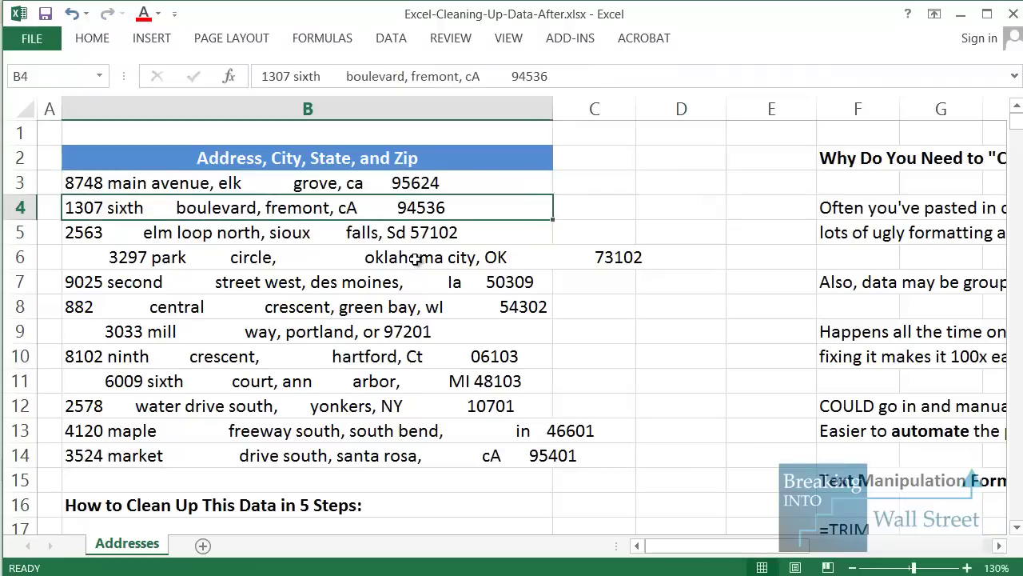
Switch to the 03-09-Cleaning-Up-Data-Customer-Sales-Rep-Data-After.xlsx workbook and examine the Orders data down to its last row
{"action": "key", "text": "Up"}
{"action": "key", "text": "shift+space"}
{"action": "key", "text": "ctrl+shift+Down"}
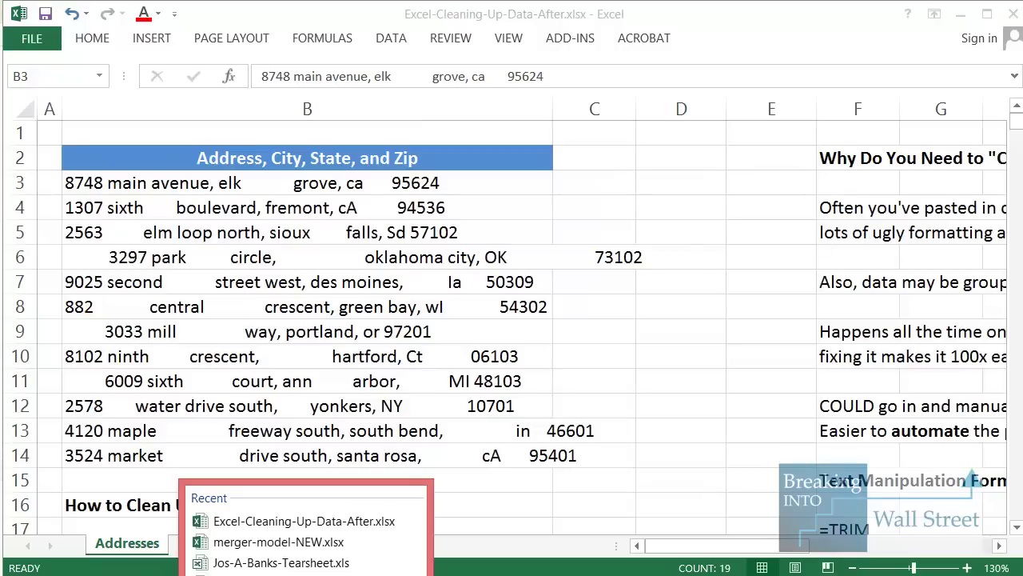
{"action": "left_click", "coordinate": [251, 571]}
{"action": "left_click", "coordinate": [298, 250]}
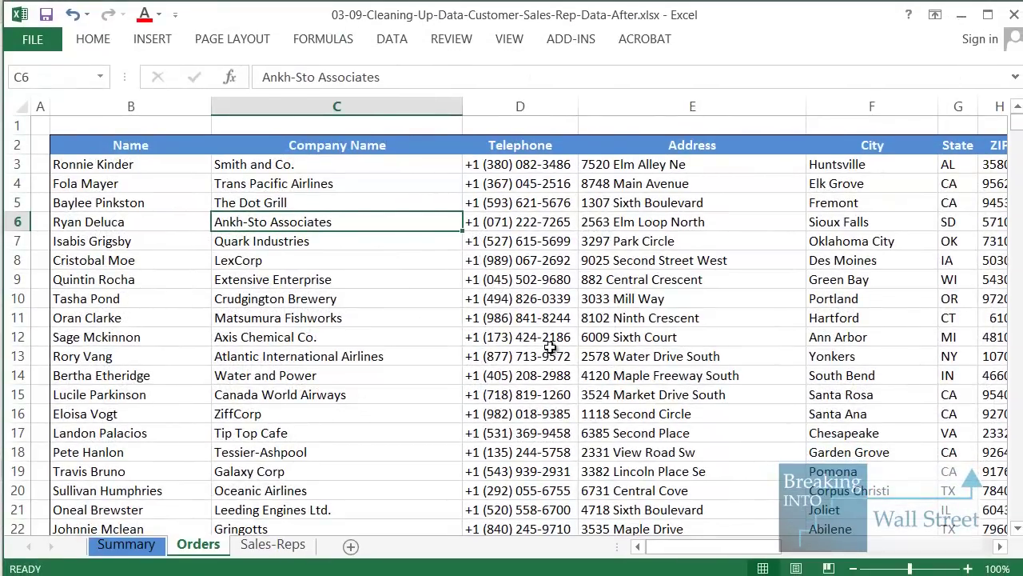
{"action": "left_click", "coordinate": [550, 351]}
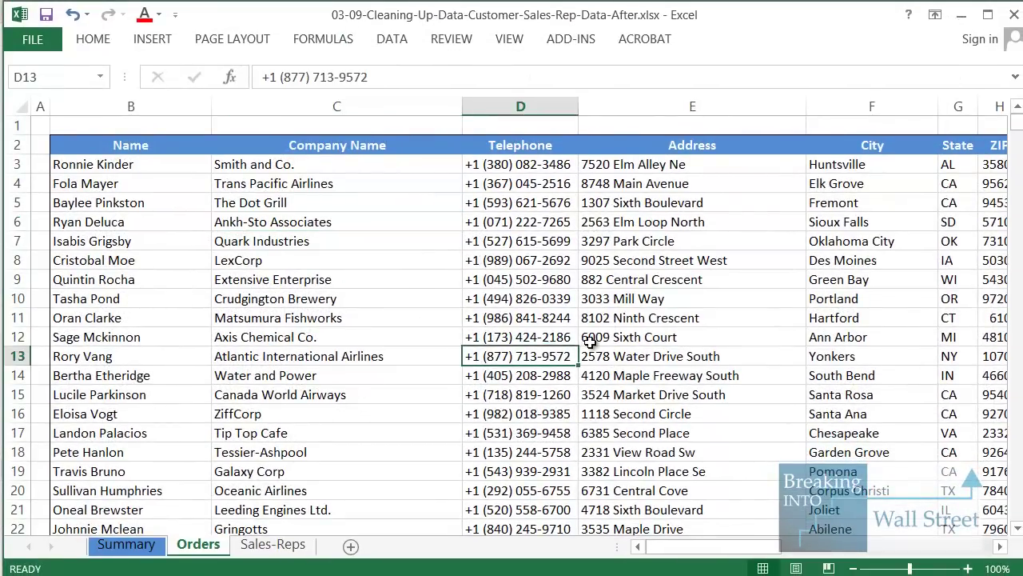
{"action": "key", "text": "Down"}
{"action": "key", "text": "Right"}
{"action": "key", "text": "ctrl+Down"}
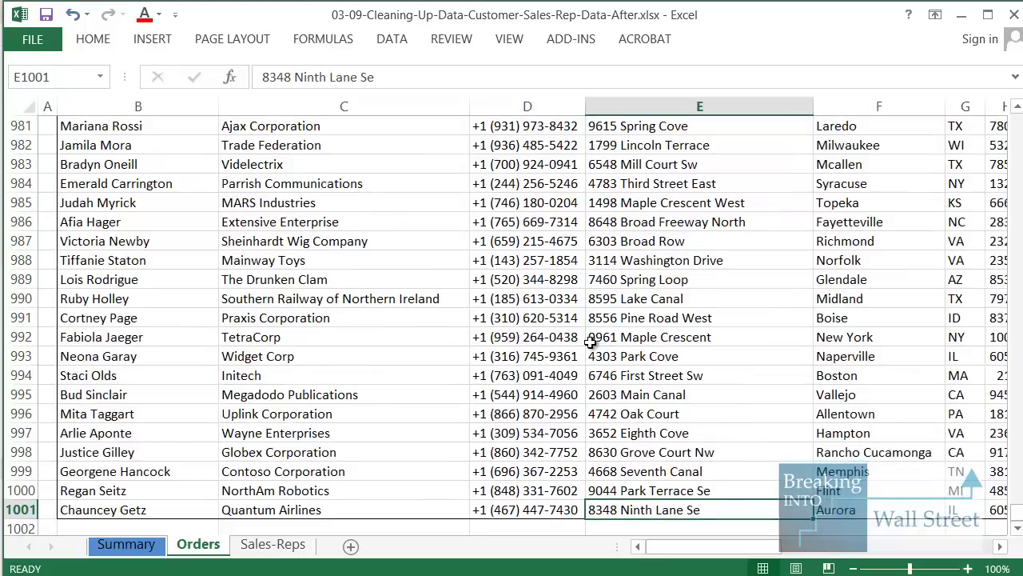
{"action": "key", "text": "shift+space"}
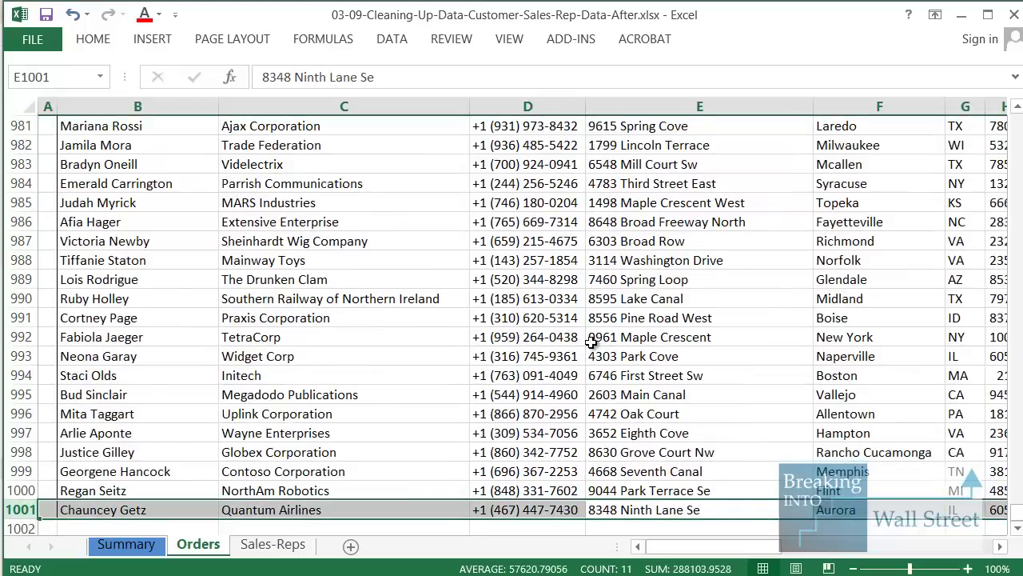
{"action": "left_click_drag", "start_coordinate": [22, 170], "coordinate": [8, 529]}
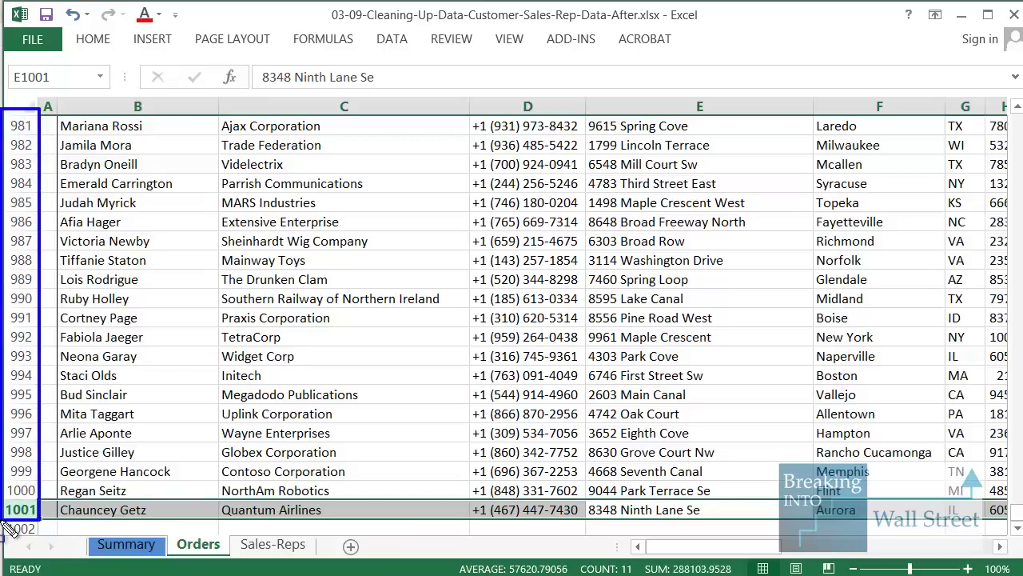
{"action": "key", "text": "Escape"}
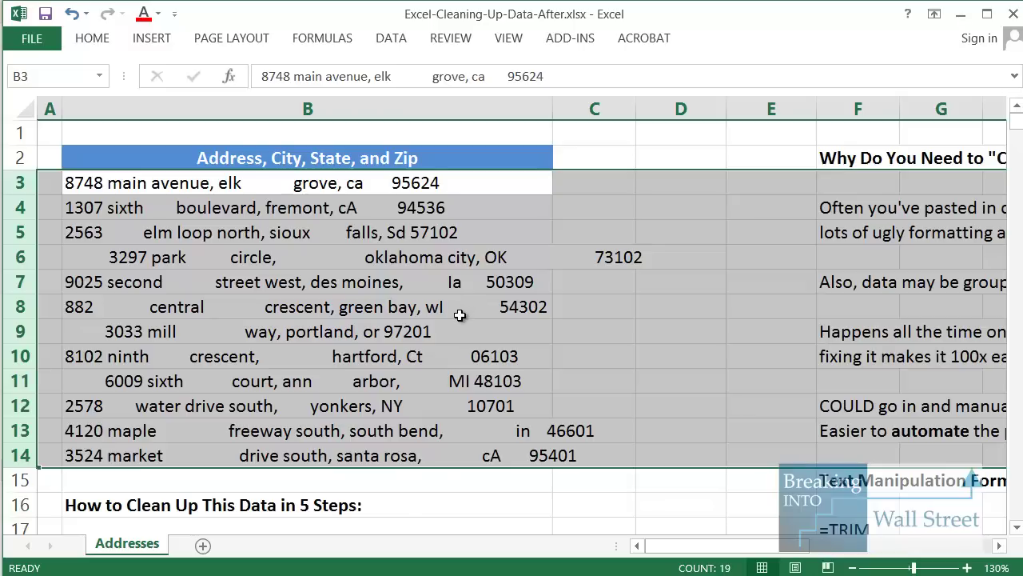
Review the TRIM, PROPER and CLEAN descriptions under Text Manipulation Formulas in the address workbook
{"action": "left_click", "coordinate": [509, 308]}
{"action": "scroll", "coordinate": [512, 315], "scroll_direction": "down", "scroll_amount": 4}
{"action": "left_click_drag", "start_coordinate": [748, 328], "coordinate": [850, 276]}
{"action": "left_click_drag", "start_coordinate": [412, 405], "coordinate": [97, 387]}
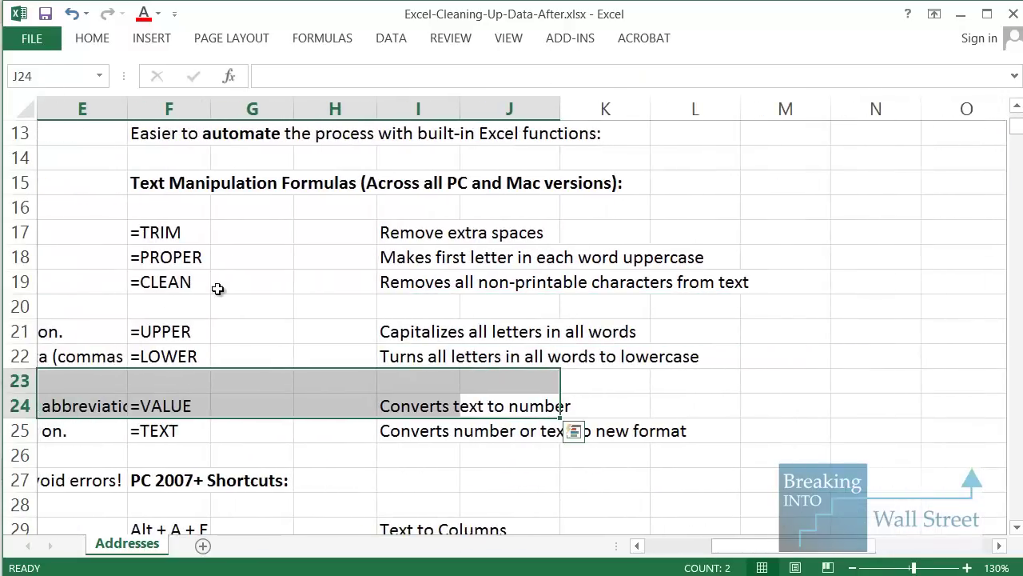
{"action": "left_click_drag", "start_coordinate": [217, 290], "coordinate": [187, 283]}
{"action": "left_click", "coordinate": [344, 232]}
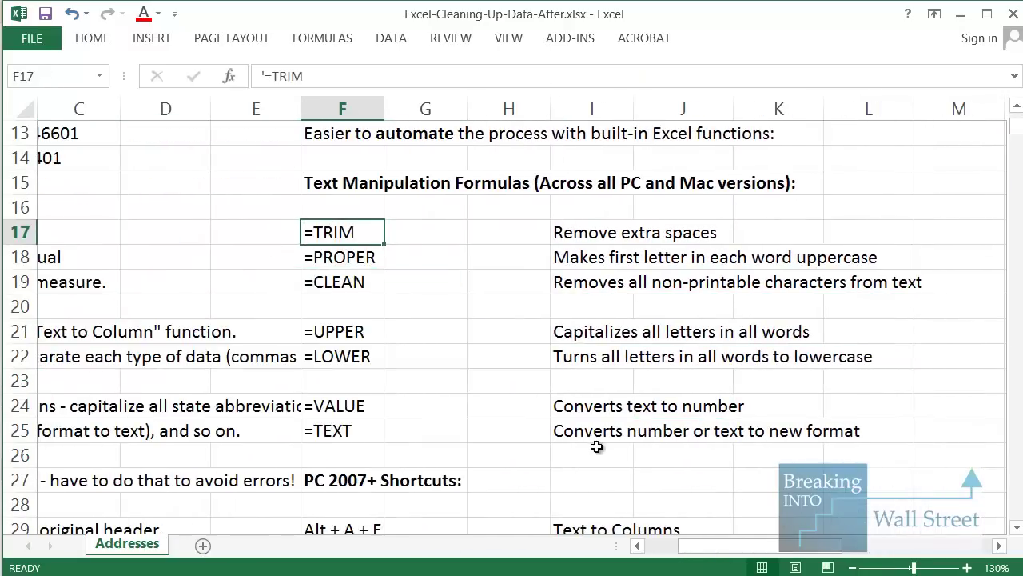
{"action": "key", "text": "shift+space"}
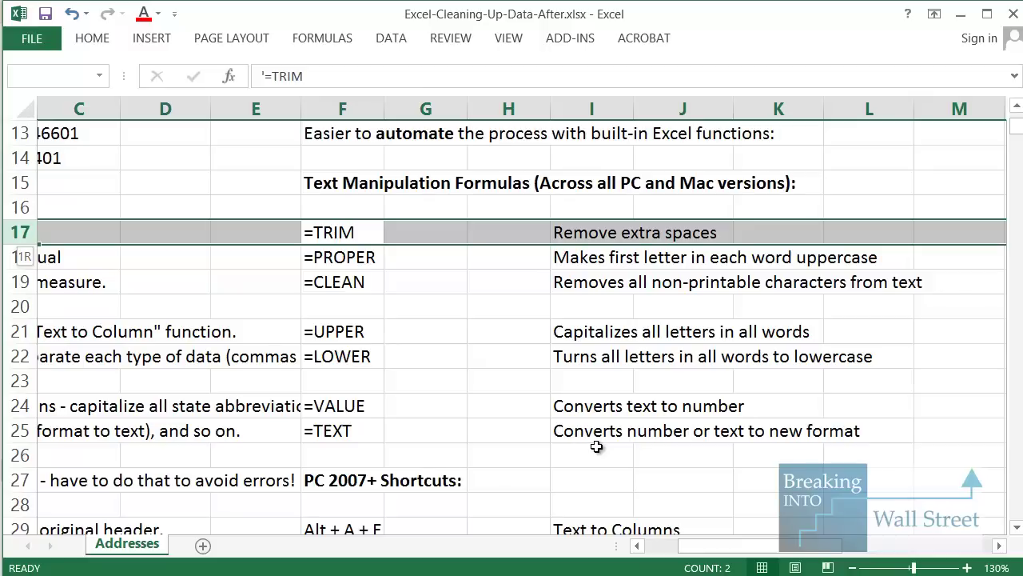
{"action": "key", "text": "shift+Down"}
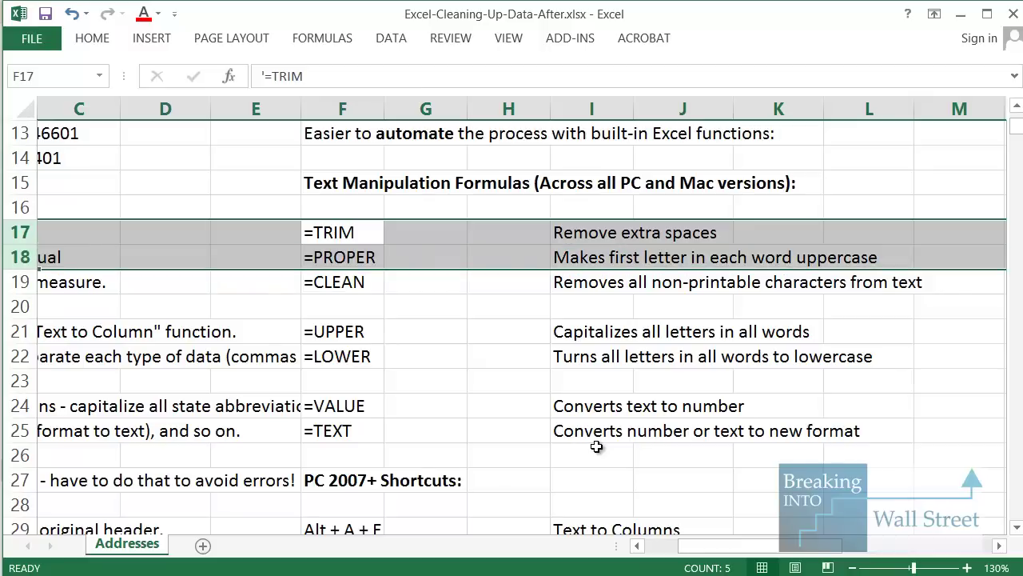
{"action": "key", "text": "Down"}
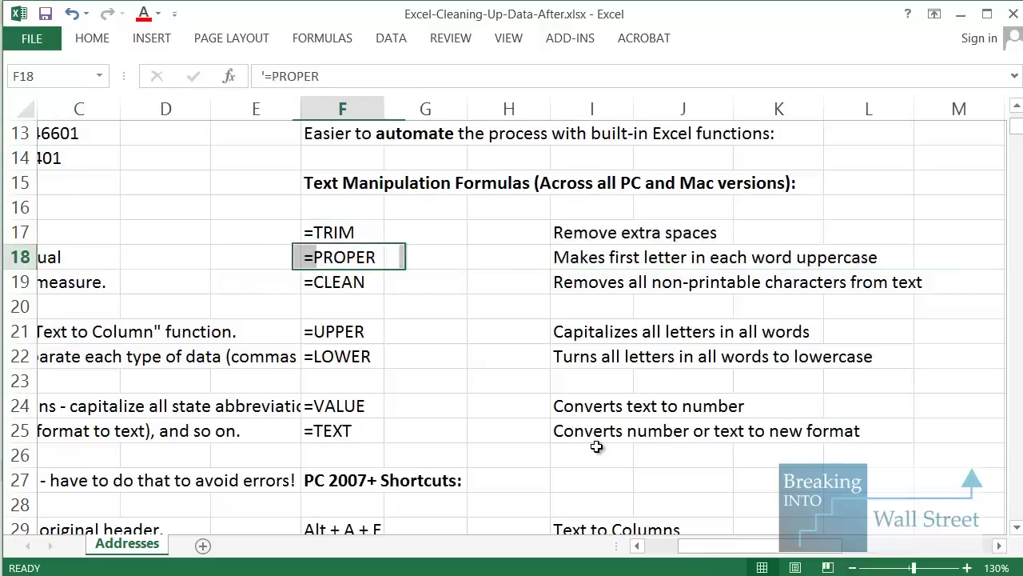
{"action": "key", "text": "Down"}
{"action": "key", "text": "shift+space"}
{"action": "key", "text": "Down"}
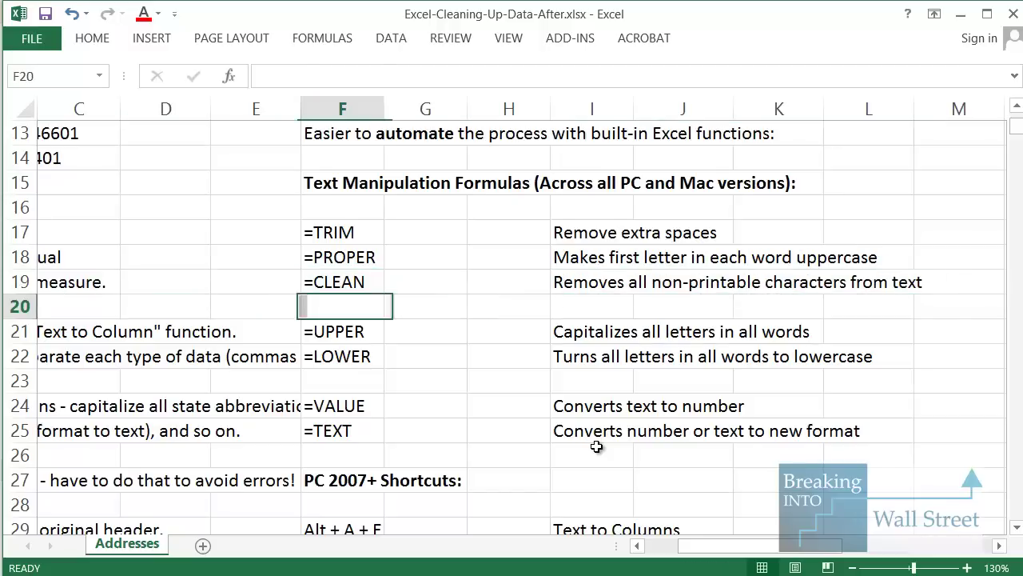
Review the descriptions of the UPPER, LOWER, VALUE and TEXT functions in rows 21 to 25
{"action": "key", "text": "Down"}
{"action": "key", "text": "shift+space"}
{"action": "key", "text": "shift+Down"}
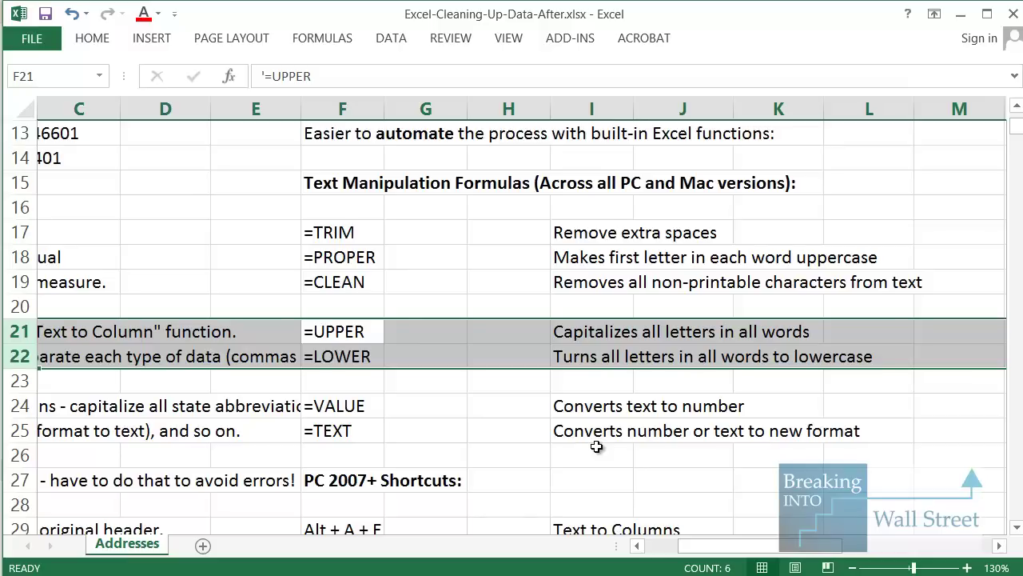
{"action": "key", "text": "Down"}
{"action": "key", "text": "Down"}
{"action": "key", "text": "Down"}
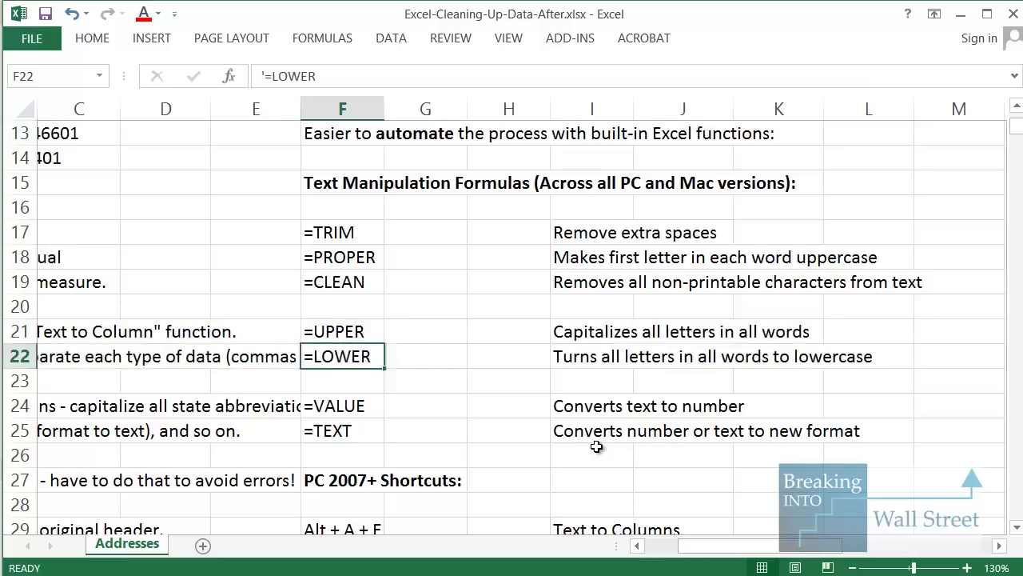
{"action": "key", "text": "shift+space"}
{"action": "key", "text": "shift+Down"}
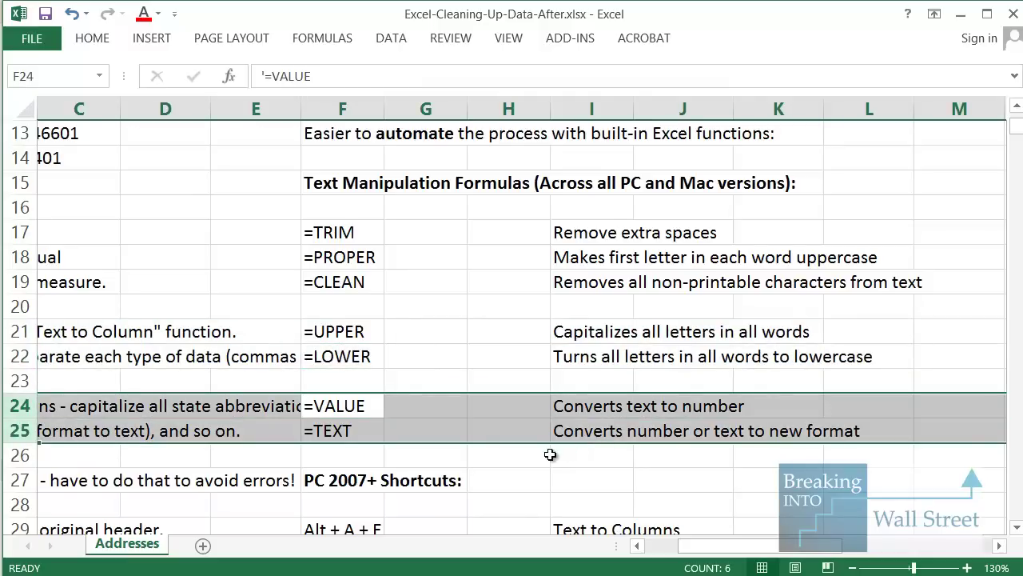
Review the PC 2007+ and PC 2003 shortcuts for Text to Columns, Copy, Paste Formulas and Paste Values
{"action": "scroll", "coordinate": [457, 427], "scroll_direction": "down", "scroll_amount": 3}
{"action": "scroll", "coordinate": [338, 304], "scroll_direction": "down", "scroll_amount": 1}
{"action": "left_click", "coordinate": [737, 307]}
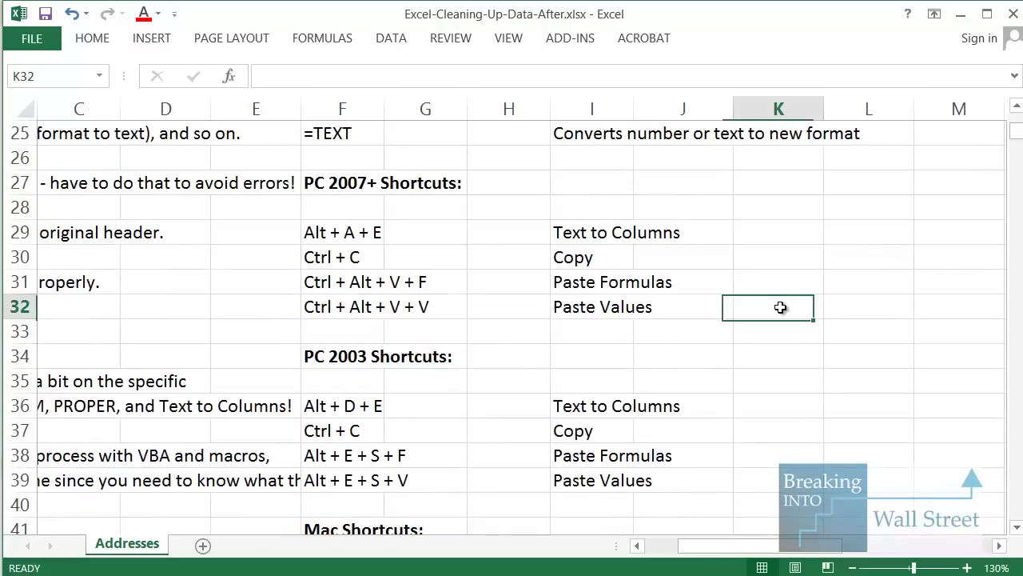
{"action": "scroll", "coordinate": [538, 269], "scroll_direction": "up", "scroll_amount": 1}
{"action": "scroll", "coordinate": [322, 195], "scroll_direction": "down", "scroll_amount": 1}
{"action": "left_click_drag", "start_coordinate": [321, 195], "coordinate": [804, 408]}
{"action": "left_click", "coordinate": [656, 307]}
{"action": "left_click_drag", "start_coordinate": [306, 232], "coordinate": [726, 487]}
Go to the "How to Clean Up This Data in 5 Steps:" section and select its heading in B16
{"action": "scroll", "coordinate": [539, 427], "scroll_direction": "up", "scroll_amount": 2}
{"action": "left_click_drag", "start_coordinate": [808, 546], "coordinate": [776, 546]}
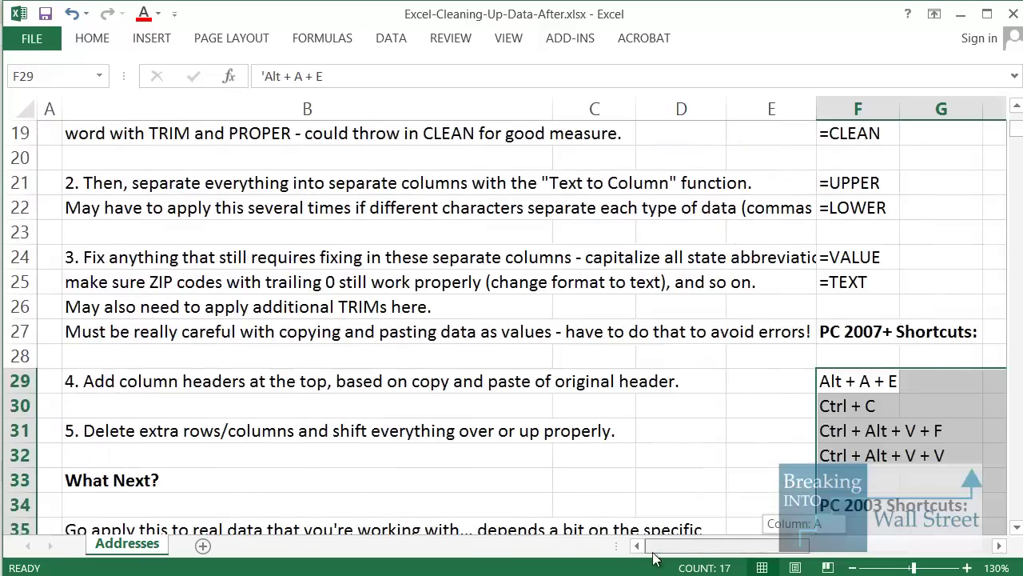
{"action": "scroll", "coordinate": [164, 360], "scroll_direction": "up", "scroll_amount": 4}
{"action": "left_click", "coordinate": [164, 360]}
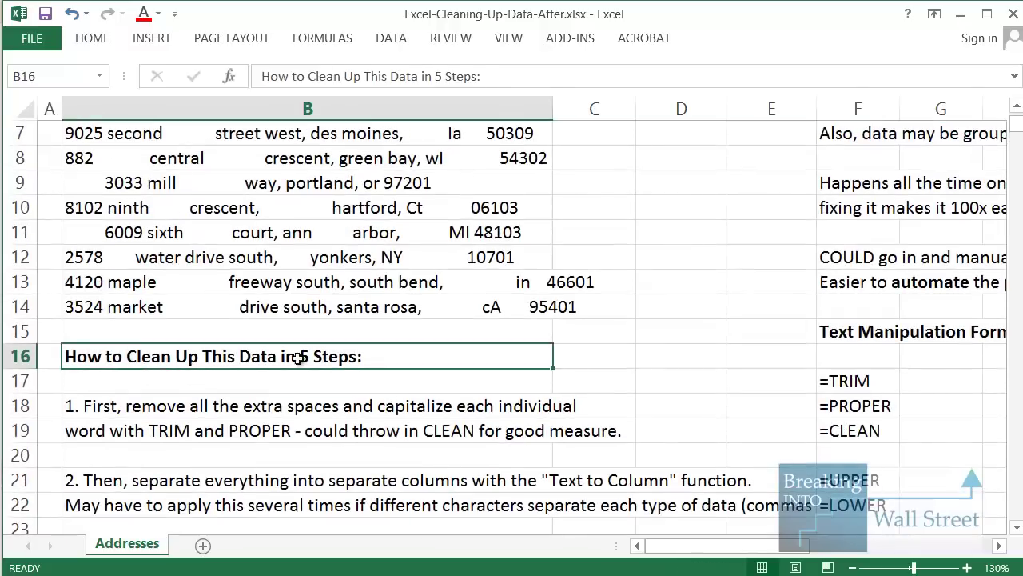
Review step 1 of the clean-up instructions in rows 18 and 19, covering TRIM, PROPER and CLEAN
{"action": "scroll", "coordinate": [342, 361], "scroll_direction": "up", "scroll_amount": 1}
{"action": "scroll", "coordinate": [325, 389], "scroll_direction": "down", "scroll_amount": 1}
{"action": "left_click", "coordinate": [258, 404]}
{"action": "key", "text": "shift+space"}
{"action": "left_click_drag", "start_coordinate": [336, 427], "coordinate": [337, 428]}
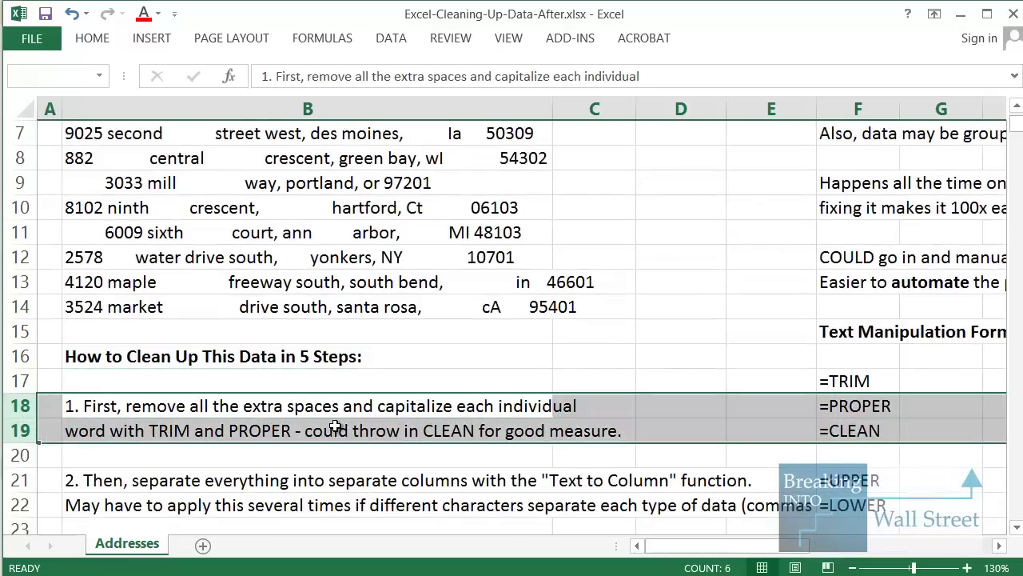
{"action": "scroll", "coordinate": [457, 466], "scroll_direction": "down", "scroll_amount": 1}
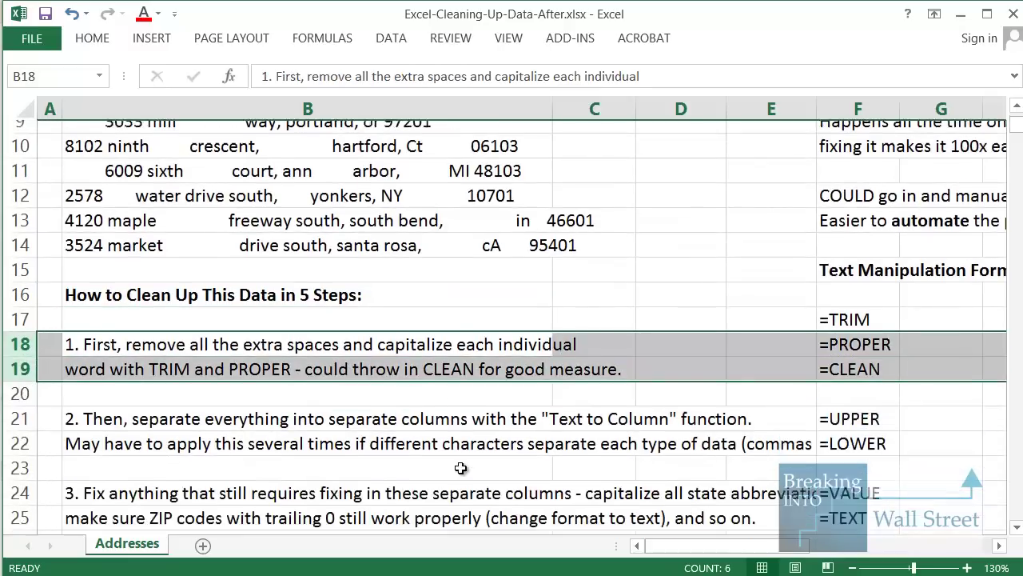
{"action": "scroll", "coordinate": [461, 469], "scroll_direction": "up", "scroll_amount": 1}
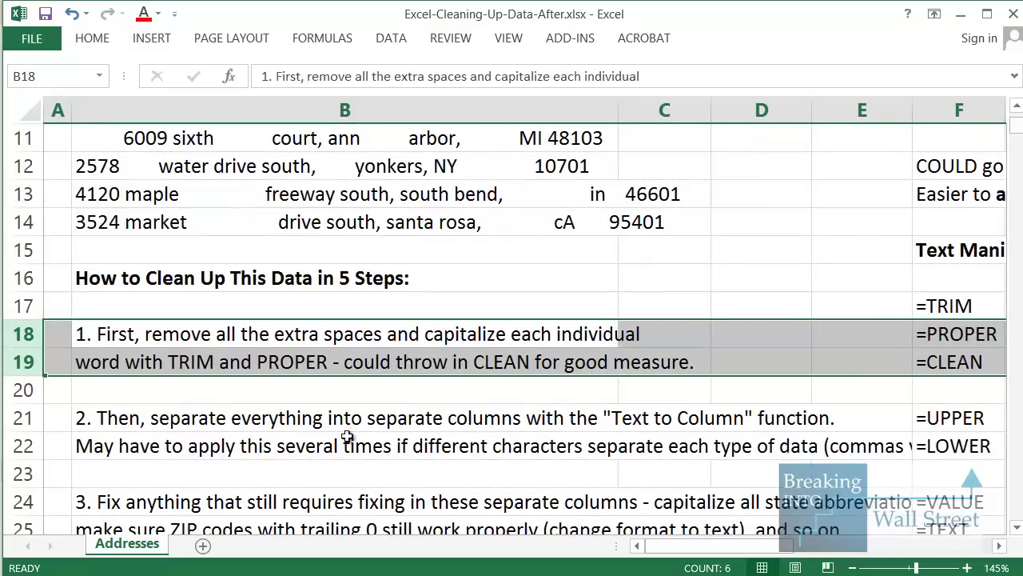
{"action": "scroll", "coordinate": [521, 414], "scroll_direction": "up", "scroll_amount": 4}
Insert nine blank columns before column F to make room between the address data and the notes
{"action": "left_click", "coordinate": [874, 297]}
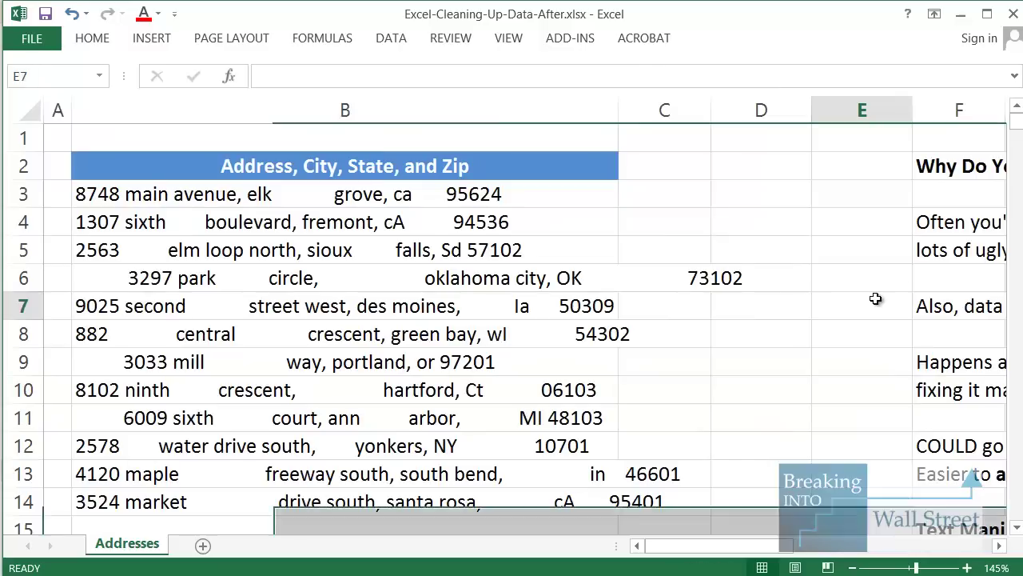
{"action": "scroll", "coordinate": [875, 298], "scroll_direction": "down", "scroll_amount": 1, "text": "ctrl"}
{"action": "scroll", "coordinate": [876, 298], "scroll_direction": "down", "scroll_amount": 3, "text": "ctrl"}
{"action": "key", "text": "Down"}
{"action": "key", "text": "Right"}
{"action": "key", "text": "ctrl+space"}
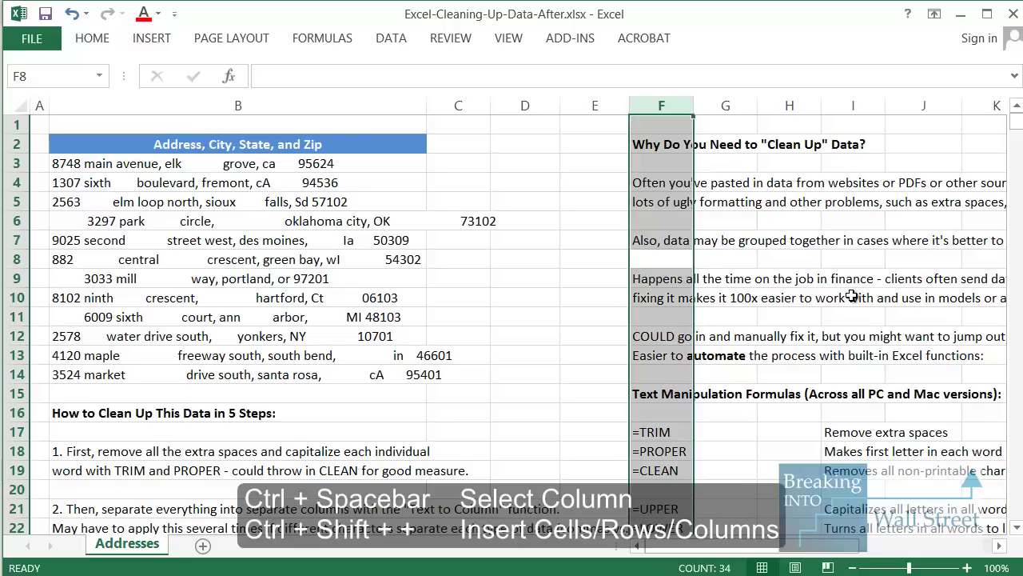
{"action": "key", "text": "ctrl+shift+plus"}
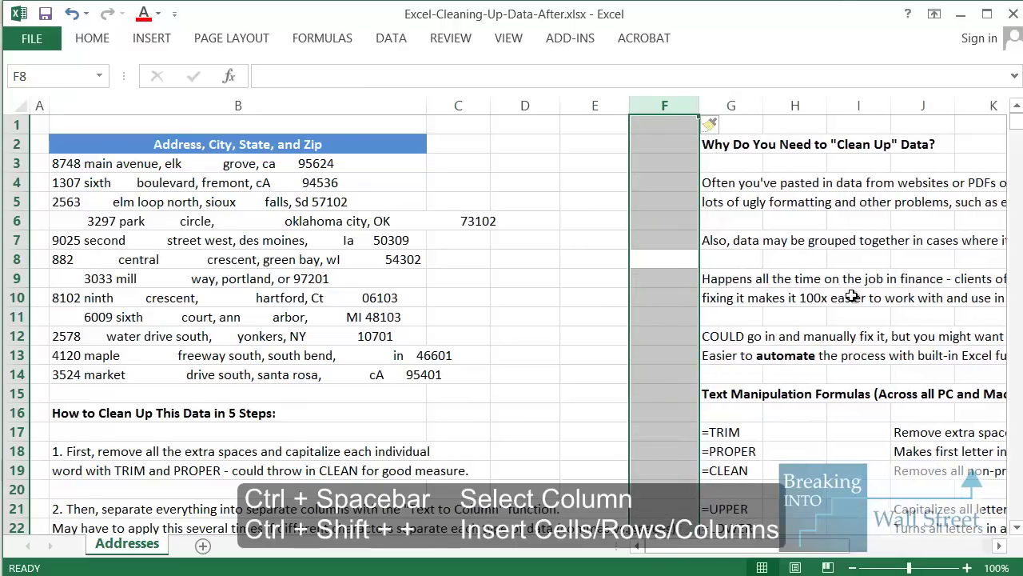
{"action": "key", "text": "ctrl+shift+plus"}
{"action": "key", "text": "ctrl+shift+plus"}
{"action": "key", "text": "ctrl+shift+plus"}
{"action": "key", "text": "ctrl+shift+plus"}
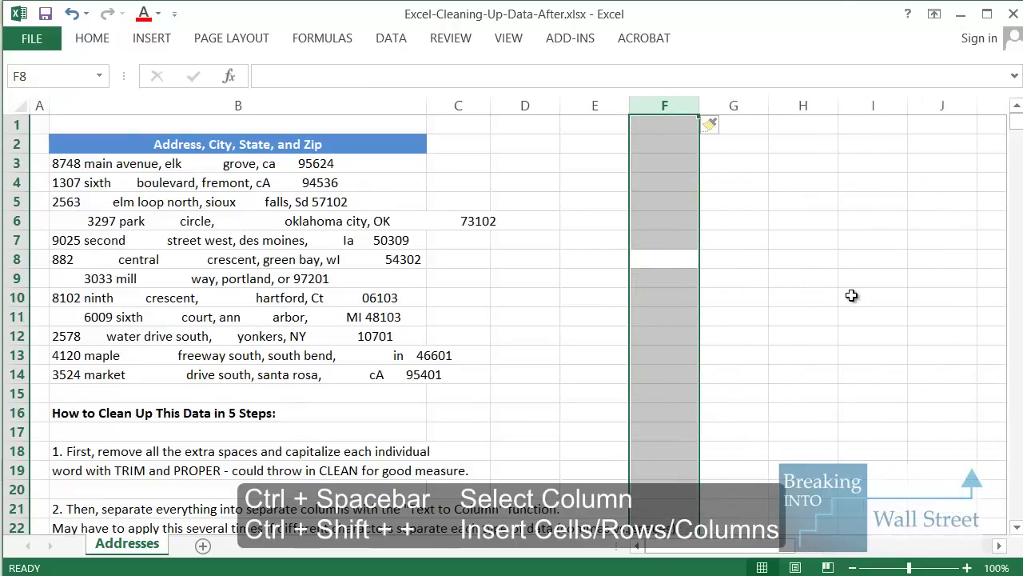
Enter the formula =PROPER(TRIM(CLEAN(B3))) in cell E3 to clean up the first address
{"action": "key", "text": "Left"}
{"action": "key", "text": "Up"}
{"action": "key", "text": "Up"}
{"action": "key", "text": "Up"}
{"action": "key", "text": "Up"}
{"action": "key", "text": "Up"}
{"action": "type", "text": "="}
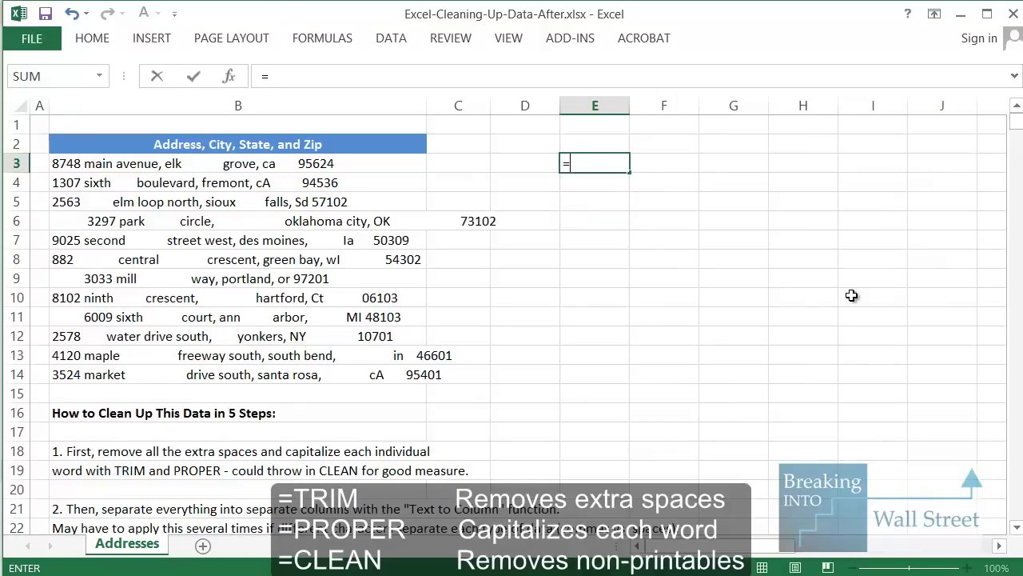
{"action": "type", "text": "PROPER(TRIM(CL"}
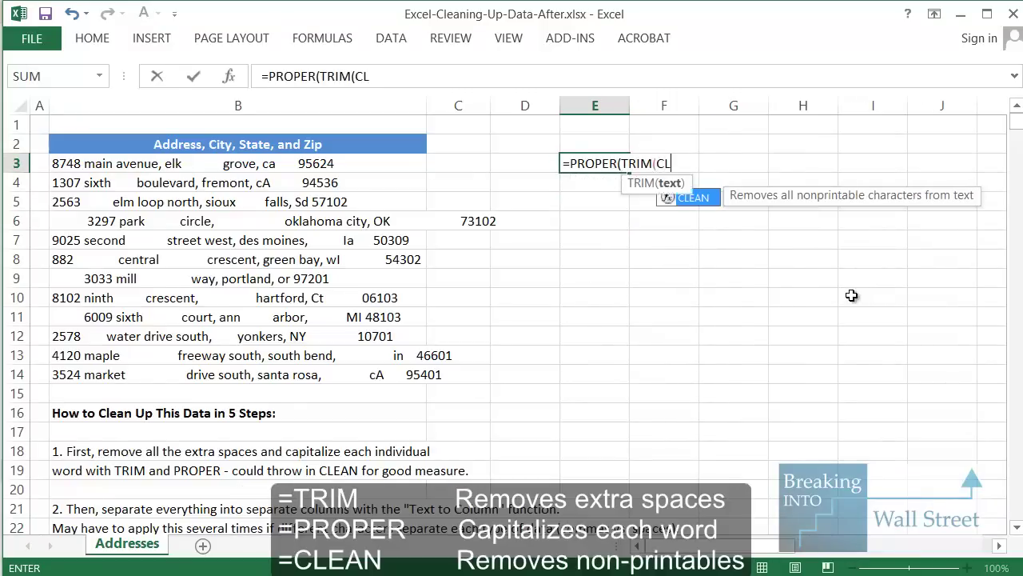
{"action": "key", "text": "Tab"}
{"action": "key", "text": "Left"}
{"action": "key", "text": "Left"}
{"action": "key", "text": "Left"}
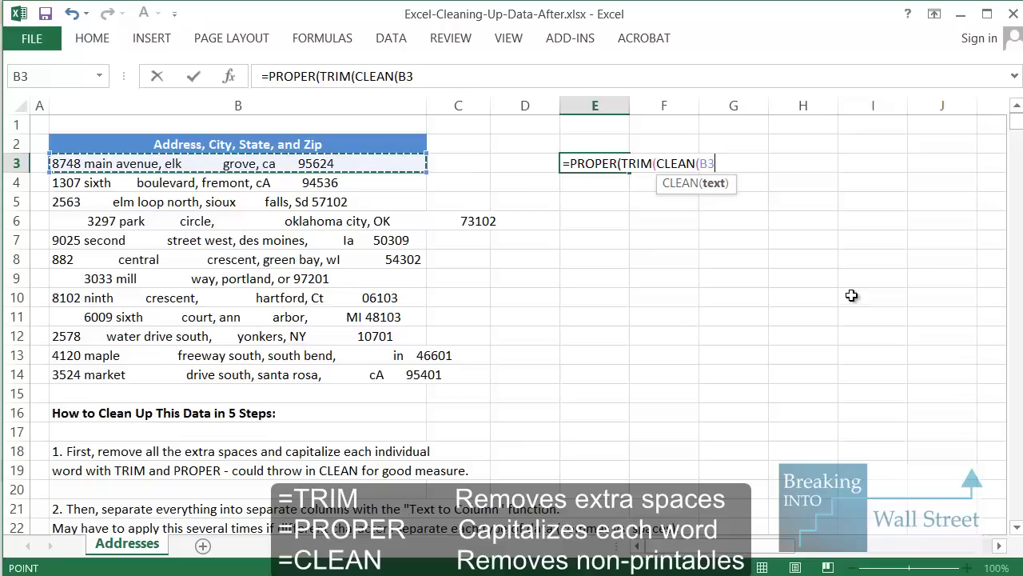
{"action": "type", "text": "))"}
{"action": "key", "text": "ctrl+Return"}
Copy the clean-up formula from E3 and paste it as formulas only through E14
{"action": "key", "text": "ctrl+c"}
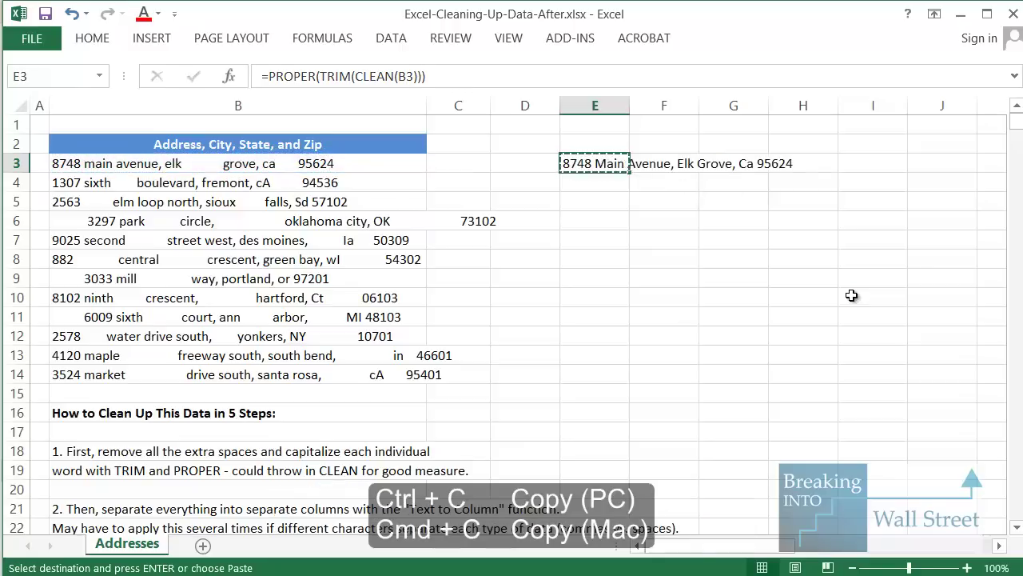
{"action": "key", "text": "shift+Down"}
{"action": "key", "text": "shift+Down"}
{"action": "key", "text": "shift+Down"}
{"action": "key", "text": "shift+Down"}
{"action": "key", "text": "shift+Down"}
{"action": "key", "text": "shift+Down"}
{"action": "key", "text": "shift+Down"}
{"action": "key", "text": "shift+Down"}
{"action": "key", "text": "shift+Down"}
{"action": "key", "text": "shift+Down"}
{"action": "key", "text": "shift+Down"}
{"action": "key", "text": "shift+Down"}
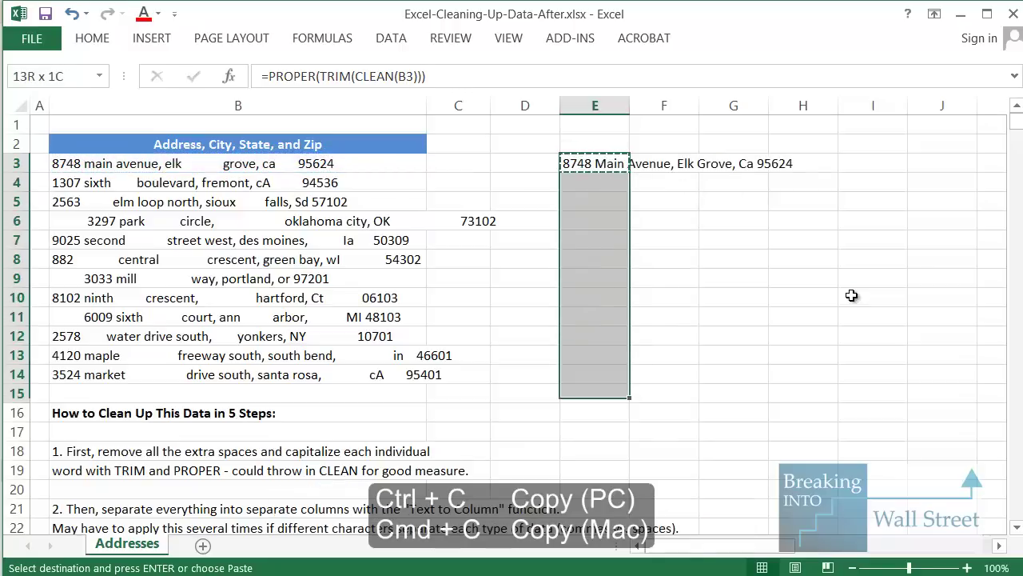
{"action": "key", "text": "shift+Up"}
{"action": "key", "text": "alt"}
{"action": "key", "text": "e"}
{"action": "key", "text": "s"}
{"action": "key", "text": "f"}
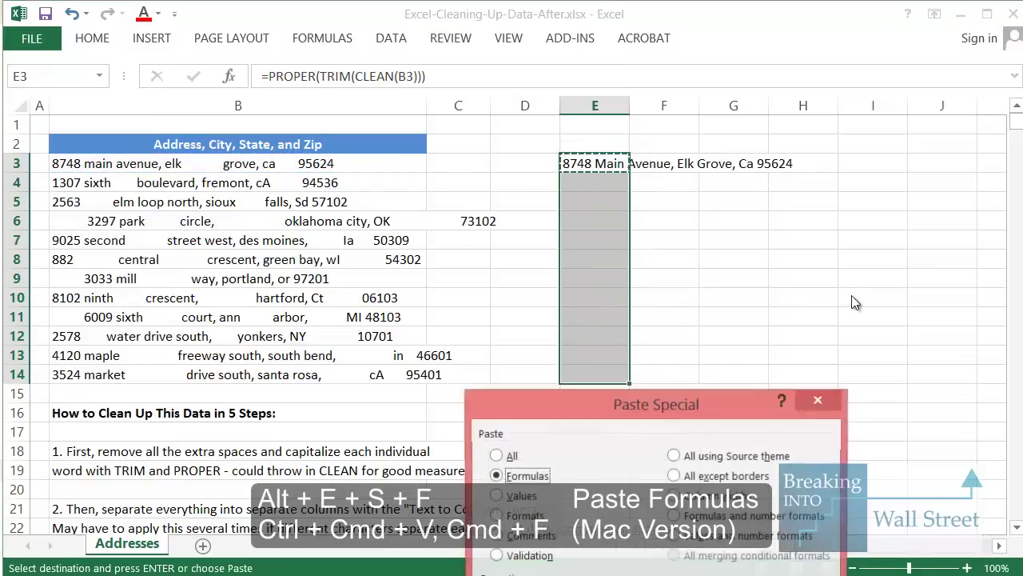
{"action": "key", "text": "Return"}
{"action": "key", "text": "Escape"}
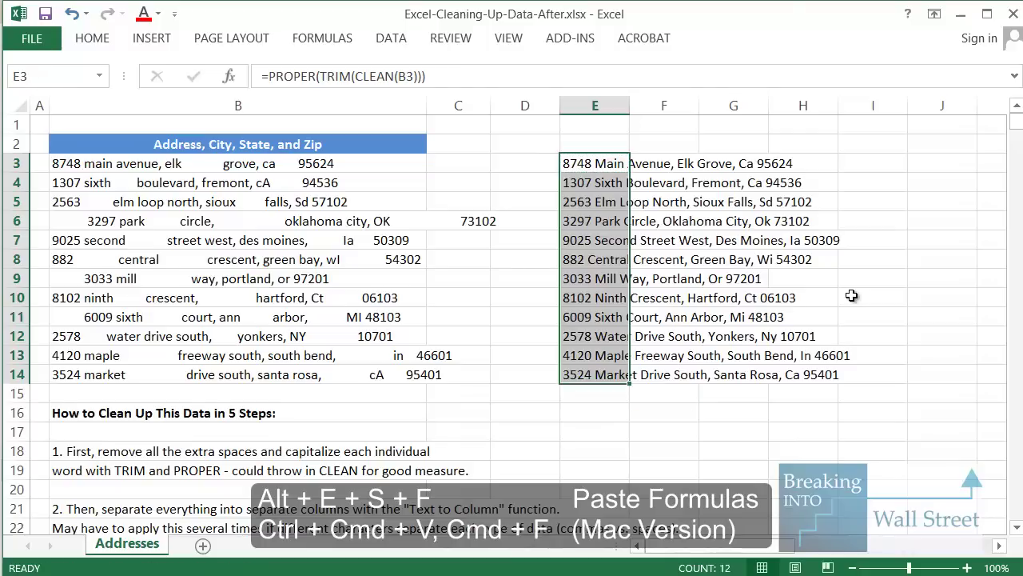
Compare the cleaned addresses in column E with the original entries in column B
{"action": "key", "text": "Down"}
{"action": "key", "text": "Down"}
{"action": "left_click", "coordinate": [792, 451]}
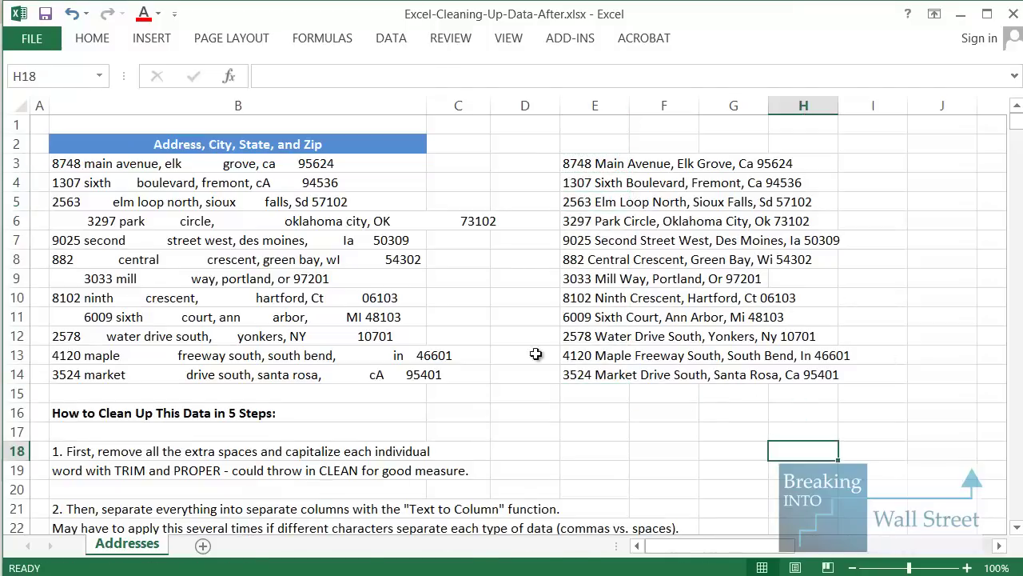
{"action": "left_click_drag", "start_coordinate": [546, 146], "coordinate": [898, 386]}
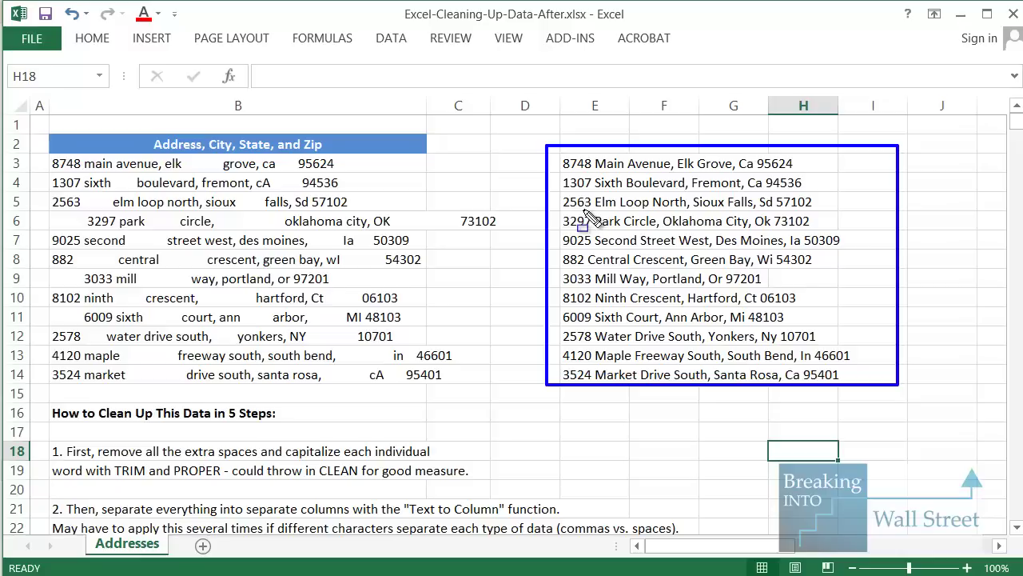
{"action": "mouse_move", "coordinate": [36, 149]}
{"action": "left_mouse_down"}
{"action": "mouse_move", "coordinate": [400, 394]}
{"action": "mouse_move", "coordinate": [521, 394]}
{"action": "left_mouse_up"}
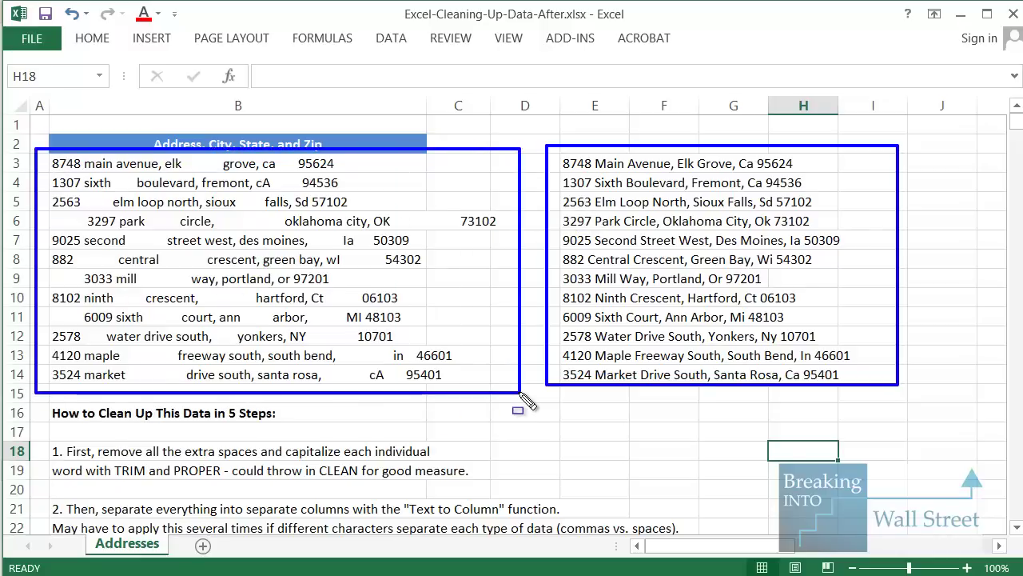
{"action": "key", "text": "Escape"}
{"action": "left_click", "coordinate": [604, 165]}
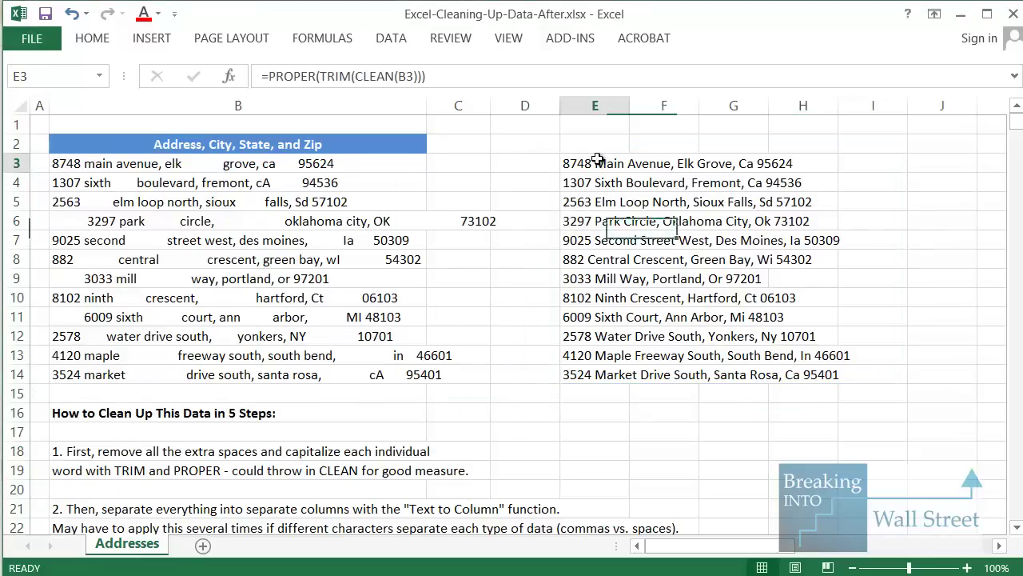
Review step 2 of the instructions in rows 21 and 22 about splitting the data with Text to Columns
{"action": "scroll", "coordinate": [290, 393], "scroll_direction": "down", "scroll_amount": 4}
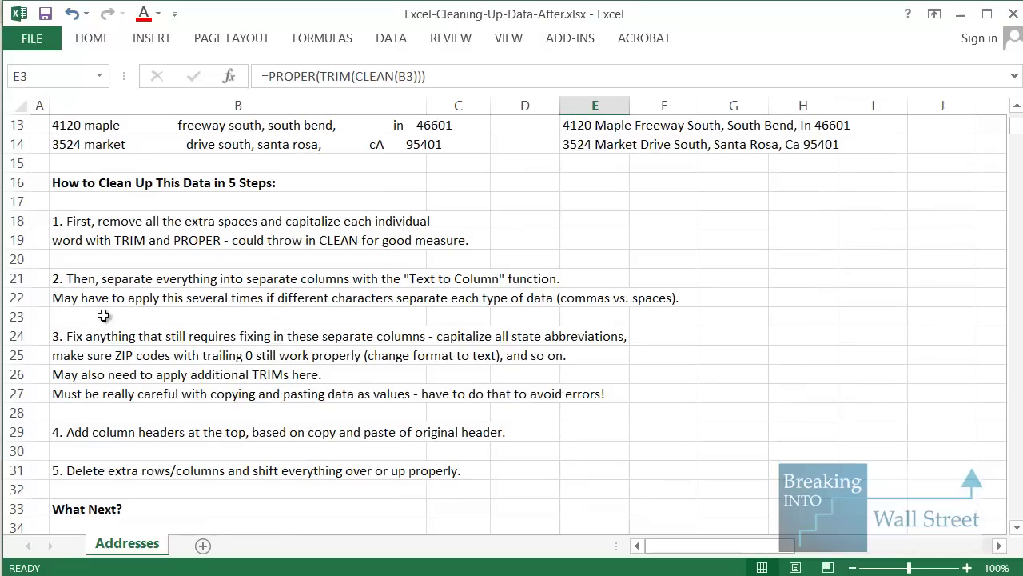
{"action": "scroll", "coordinate": [128, 330], "scroll_direction": "up", "scroll_amount": 1}
{"action": "scroll", "coordinate": [124, 341], "scroll_direction": "up", "scroll_amount": 3}
{"action": "left_click_drag", "start_coordinate": [187, 438], "coordinate": [50, 431]}
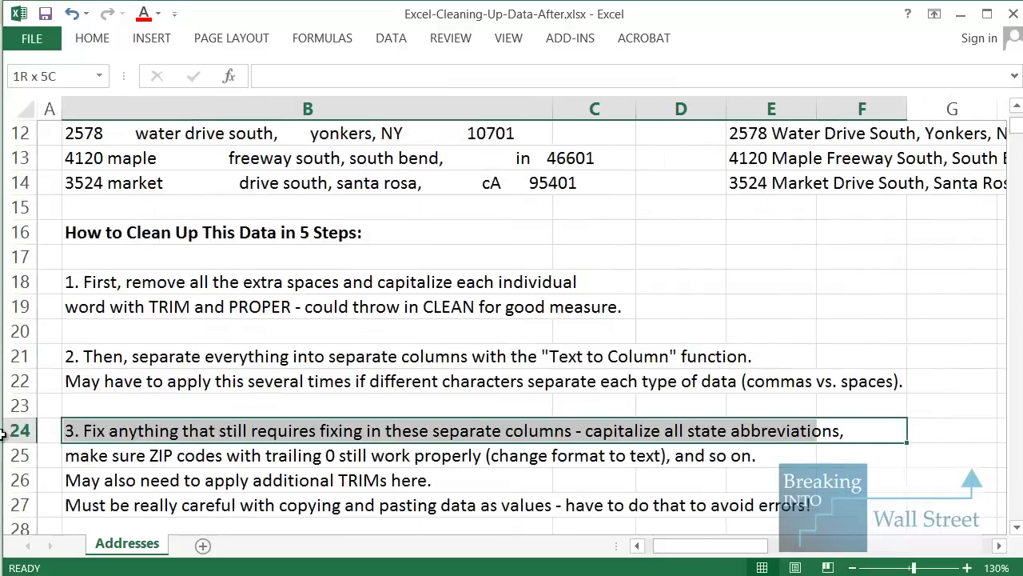
{"action": "left_click", "coordinate": [152, 361]}
{"action": "key", "text": "shift+space"}
{"action": "key", "text": "shift+Down"}
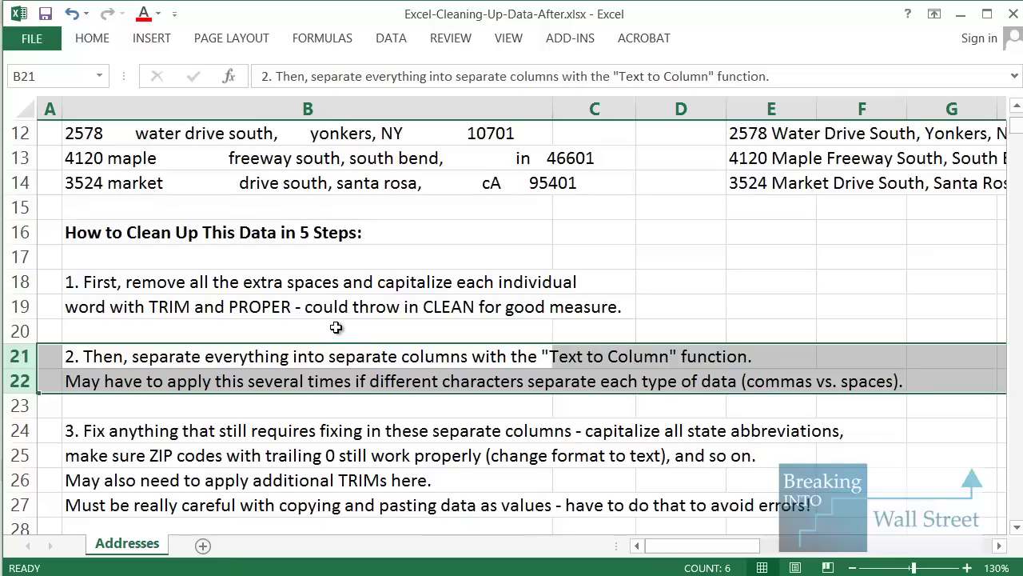
Examine how commas and spaces separate the street, city, state and ZIP code in the cleaned addresses
{"action": "scroll", "coordinate": [335, 327], "scroll_direction": "up", "scroll_amount": 4}
{"action": "left_click_drag", "start_coordinate": [847, 427], "coordinate": [896, 405]}
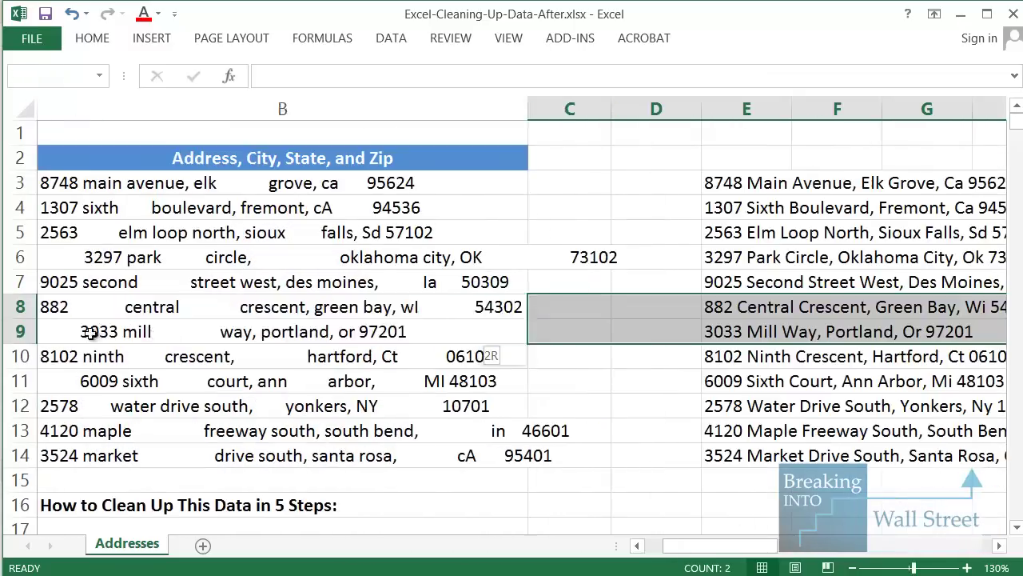
{"action": "key", "text": "shift+space"}
{"action": "left_click_drag", "start_coordinate": [173, 232], "coordinate": [354, 232]}
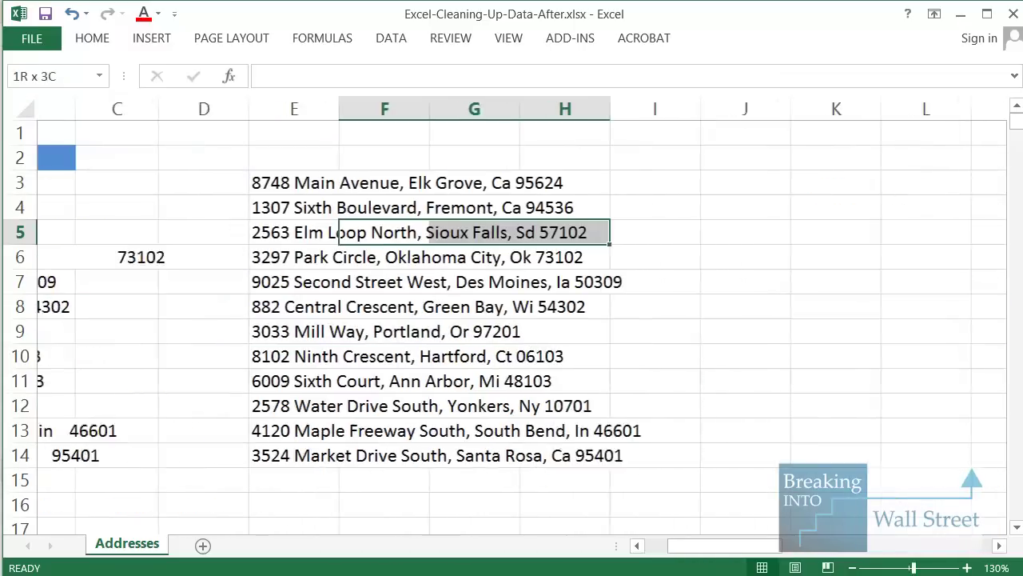
{"action": "key", "text": "shift+space"}
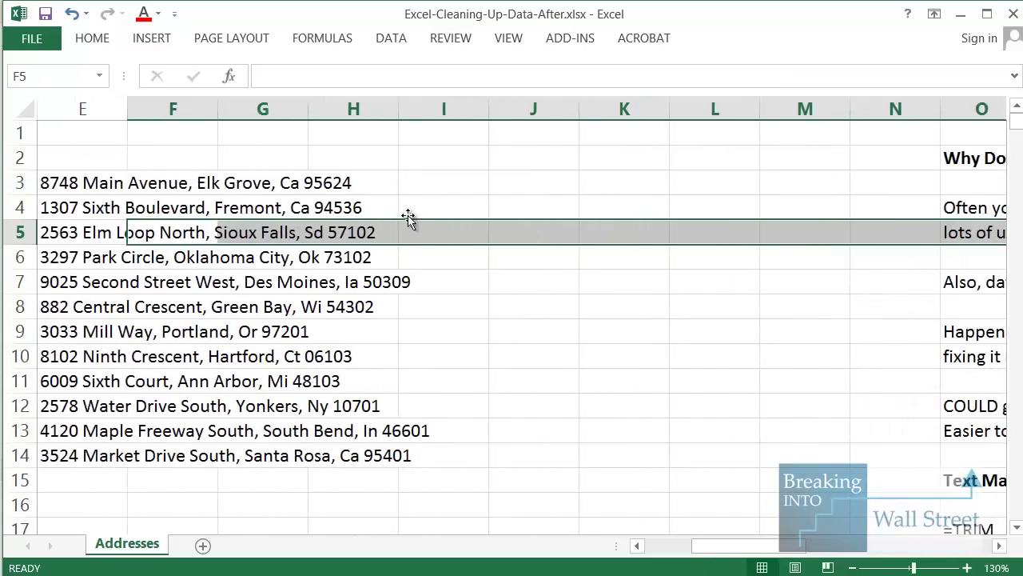
{"action": "left_click", "coordinate": [408, 215]}
{"action": "left_click", "coordinate": [640, 545]}
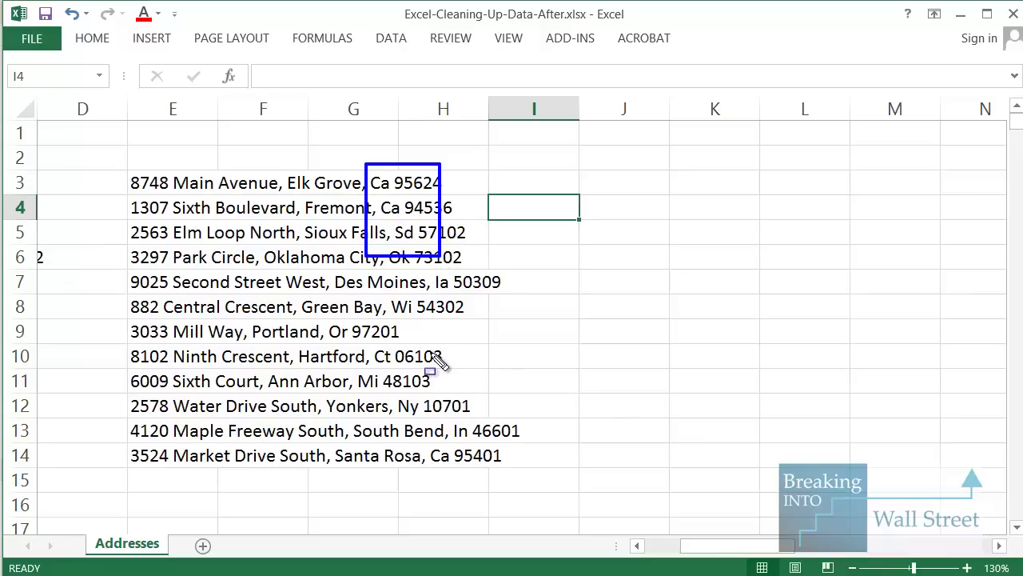
{"action": "key", "text": "Escape"}
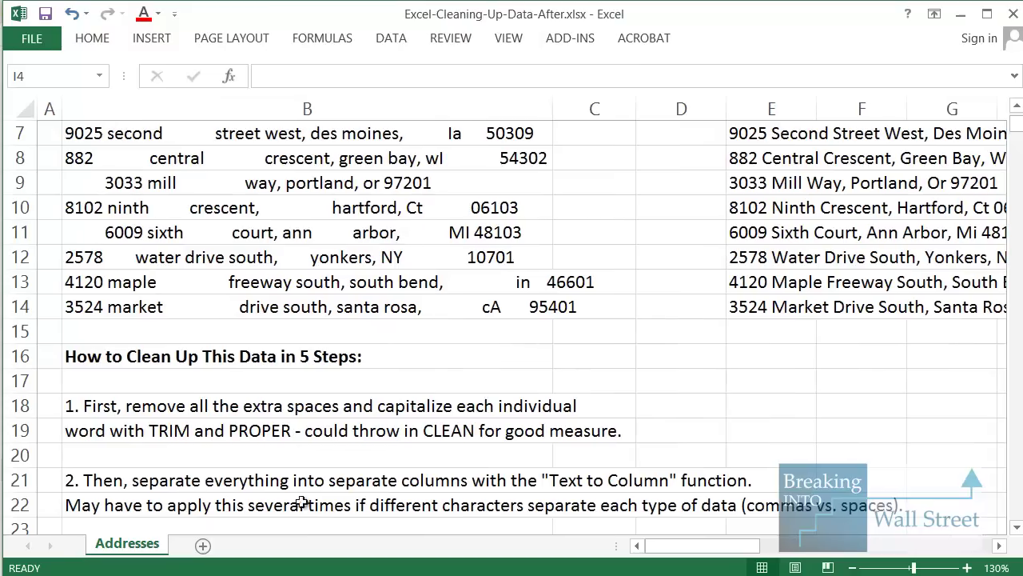
Review the row 27 note on copying and pasting data as values, and inspect the formula behind the cleaned address in E4
{"action": "scroll", "coordinate": [525, 427], "scroll_direction": "up", "scroll_amount": 2}
{"action": "left_click", "coordinate": [756, 349]}
{"action": "scroll", "coordinate": [756, 349], "scroll_direction": "down", "scroll_amount": 1}
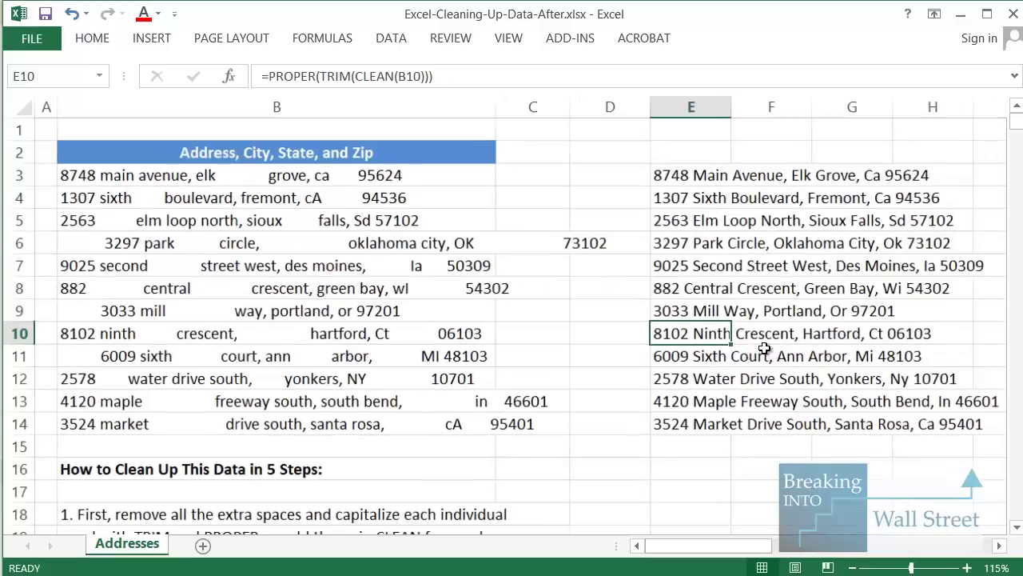
{"action": "left_click_drag", "start_coordinate": [691, 176], "coordinate": [689, 420]}
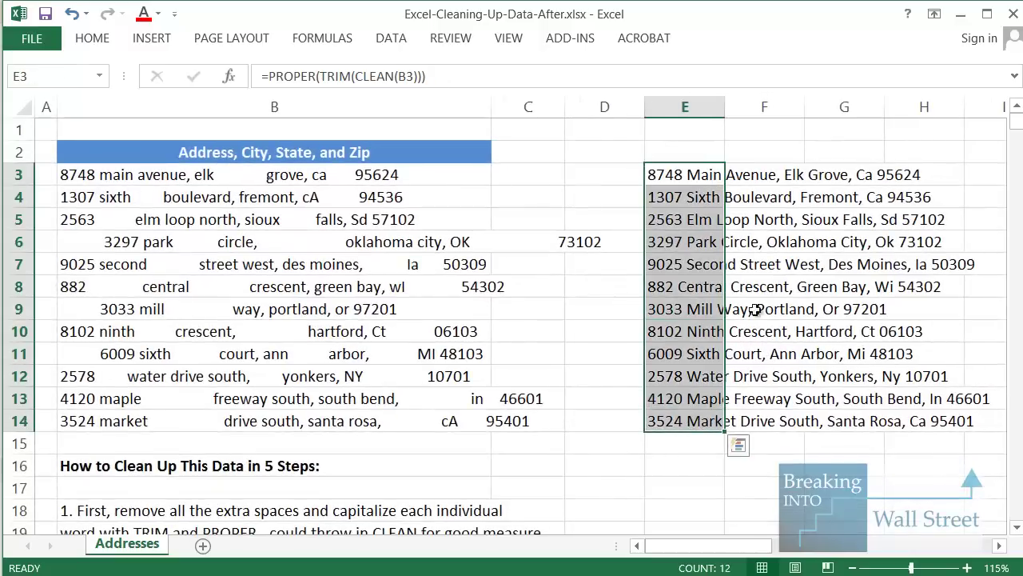
{"action": "scroll", "coordinate": [319, 336], "scroll_direction": "down", "scroll_amount": 4}
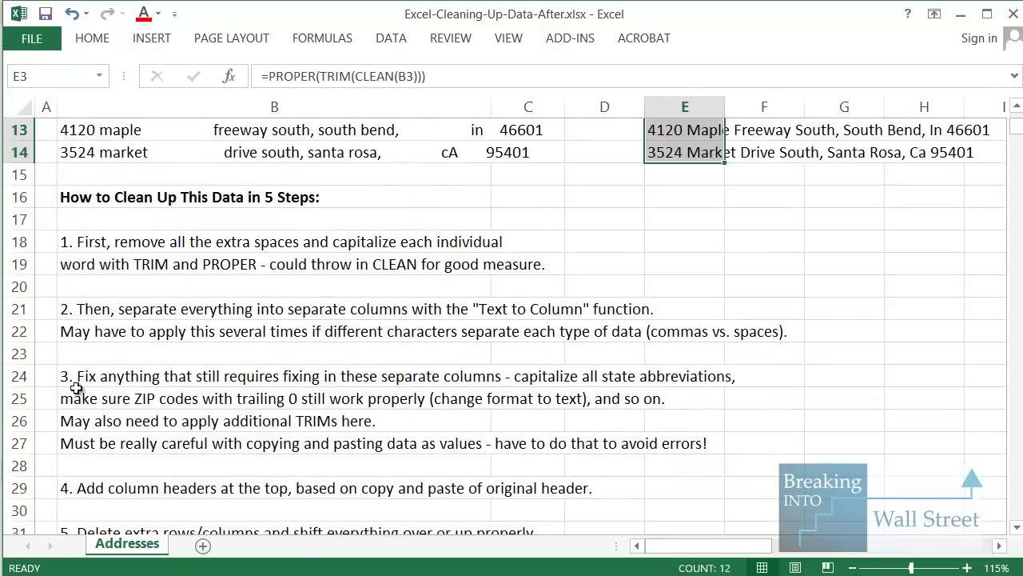
{"action": "left_click", "coordinate": [93, 452]}
{"action": "left_click", "coordinate": [24, 445]}
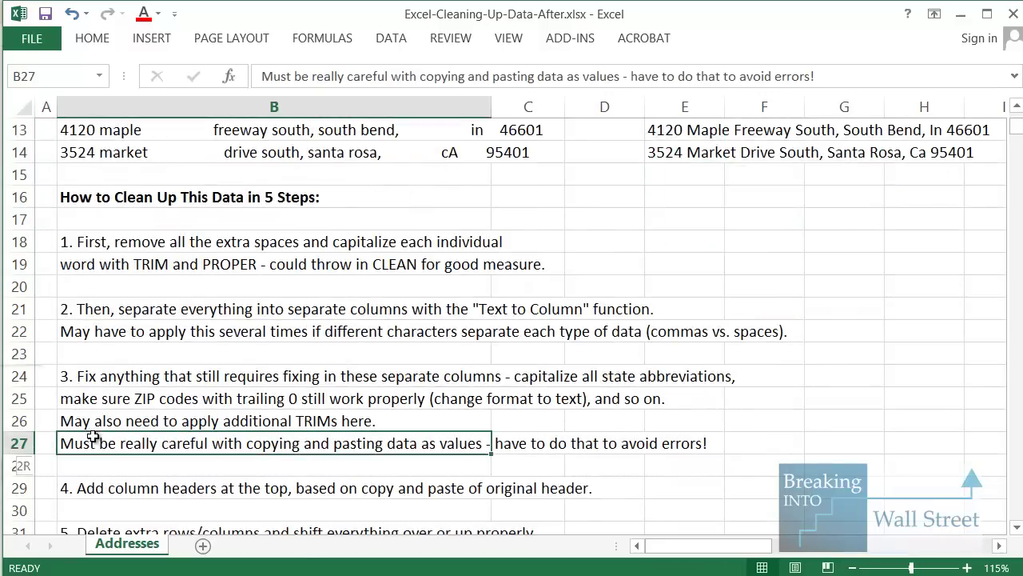
{"action": "scroll", "coordinate": [289, 485], "scroll_direction": "up", "scroll_amount": 4}
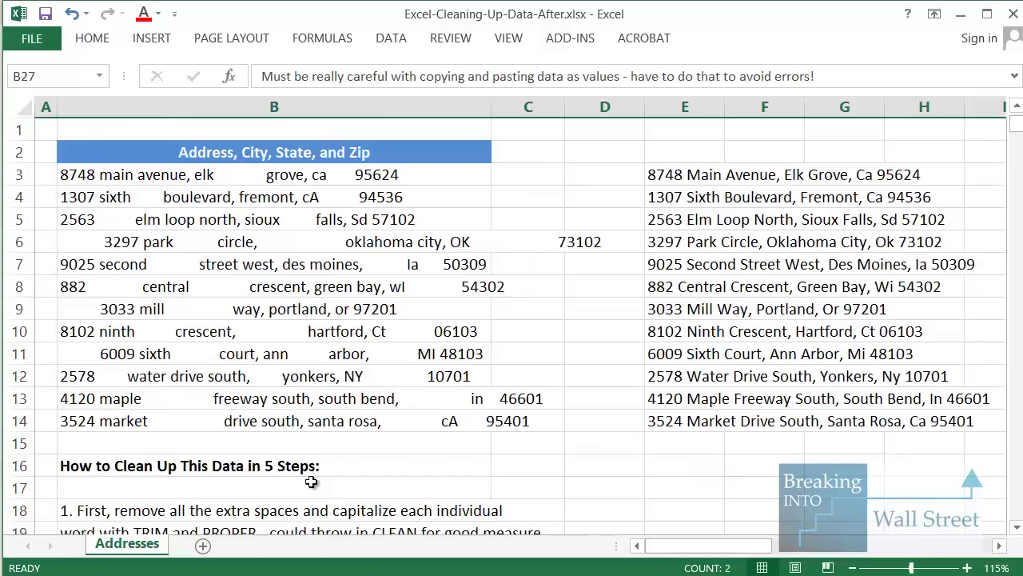
{"action": "left_click", "coordinate": [678, 195]}
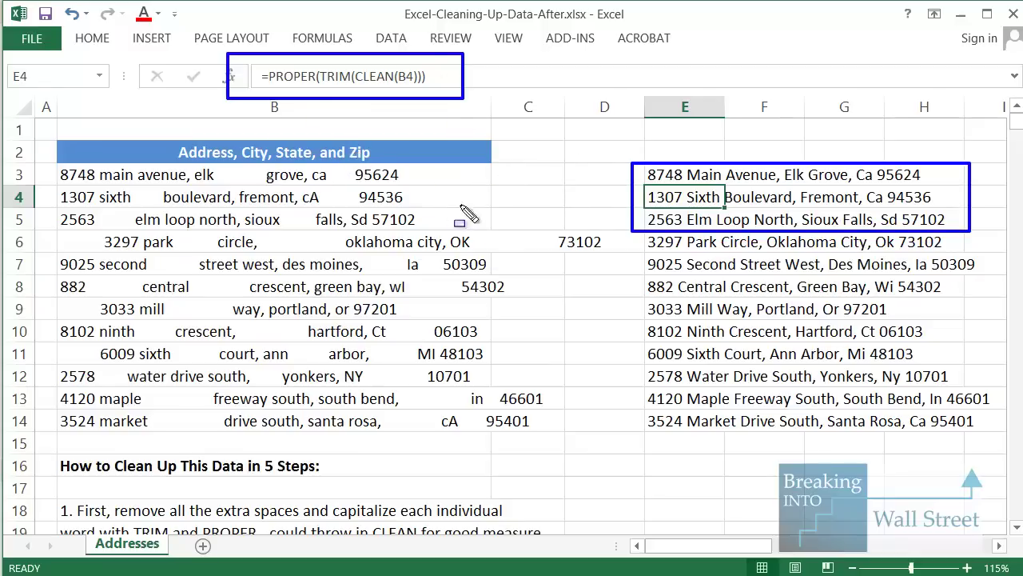
{"action": "key", "text": "Escape"}
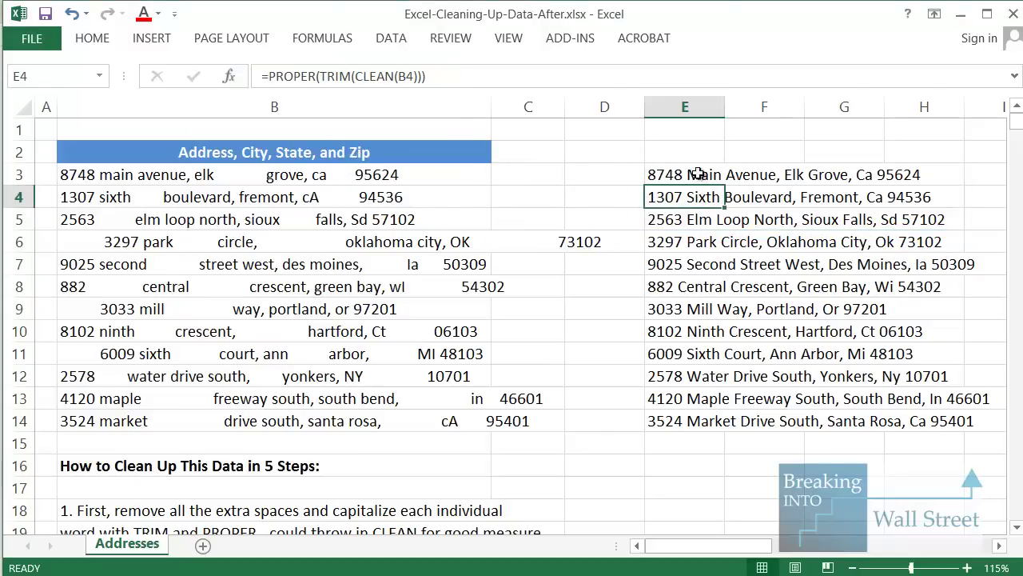
Replace the cleaning formulas in E3:E14 with their values by copying and pasting them as values in place
{"action": "left_click", "coordinate": [698, 175]}
{"action": "key", "text": "ctrl+shift+Down"}
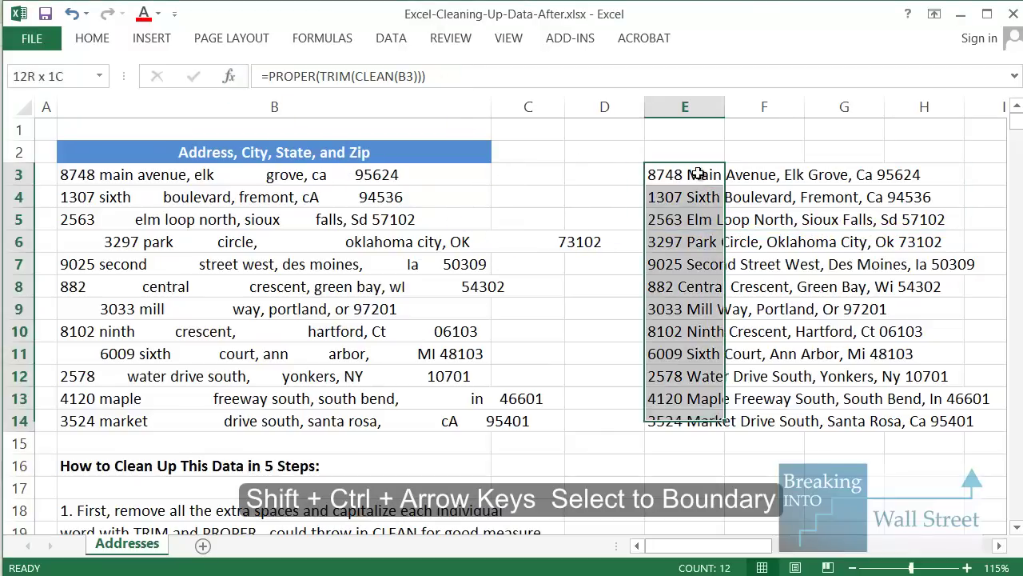
{"action": "key", "text": "ctrl+c"}
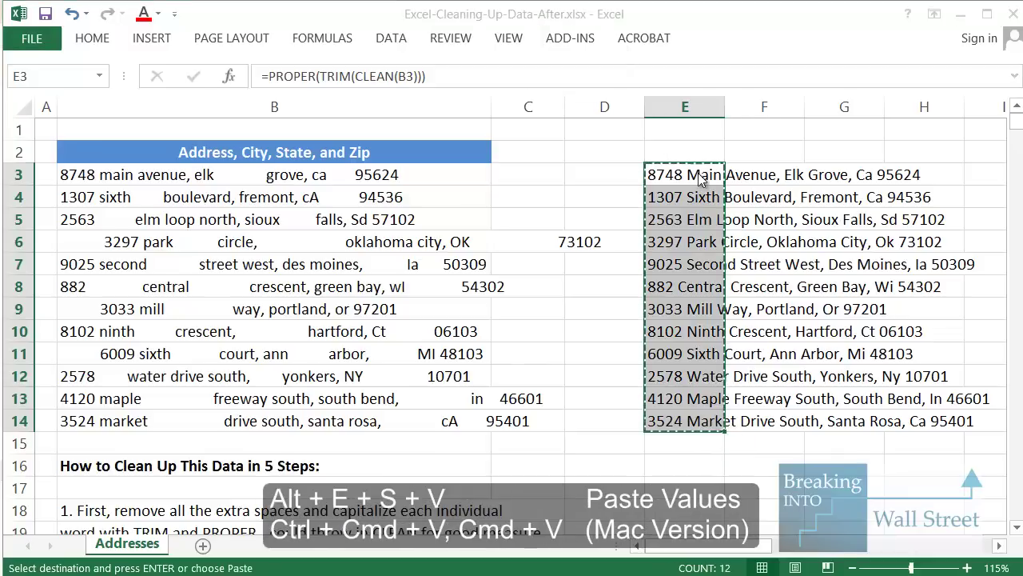
{"action": "key", "text": "alt+e"}
{"action": "key", "text": "s"}
{"action": "key", "text": "v"}
{"action": "key", "text": "Return"}
{"action": "key", "text": "Escape"}
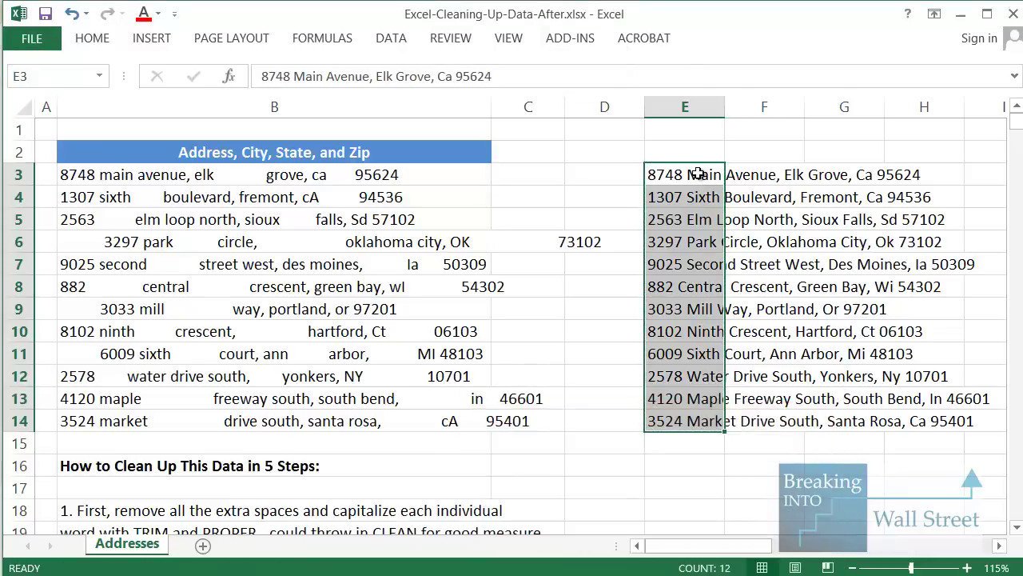
Start Text to Columns on the cleaned addresses in E3:E14, treating them as delimited data
{"action": "key", "text": "Right"}
{"action": "key", "text": "Right"}
{"action": "key", "text": "Right"}
{"action": "key", "text": "Right"}
{"action": "key", "text": "Right"}
{"action": "key", "text": "Left"}
{"action": "key", "text": "Left"}
{"action": "key", "text": "Left"}
{"action": "key", "text": "Left"}
{"action": "key", "text": "Left"}
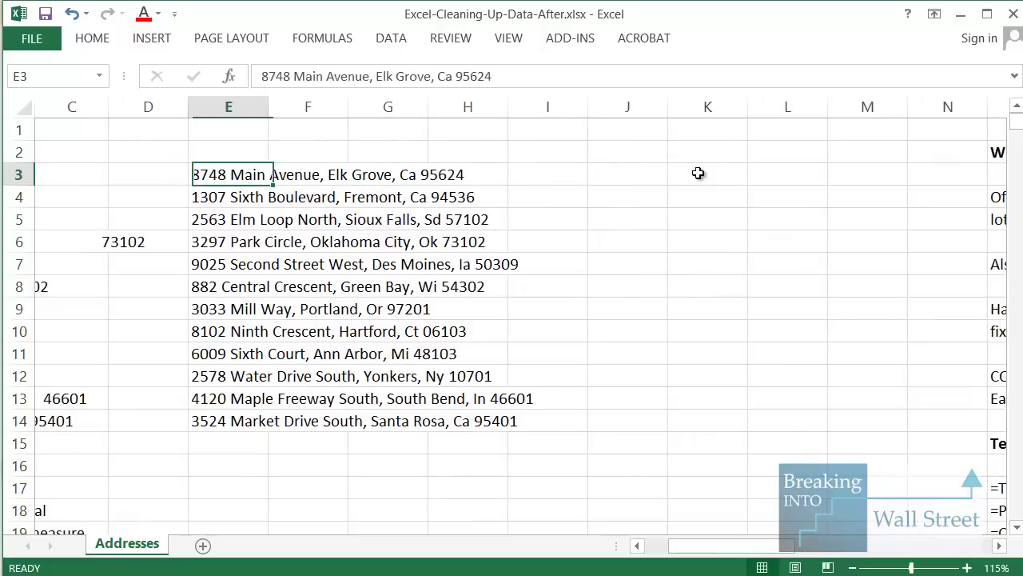
{"action": "key", "text": "ctrl+shift+Down"}
{"action": "key", "text": "ctrl+v"}
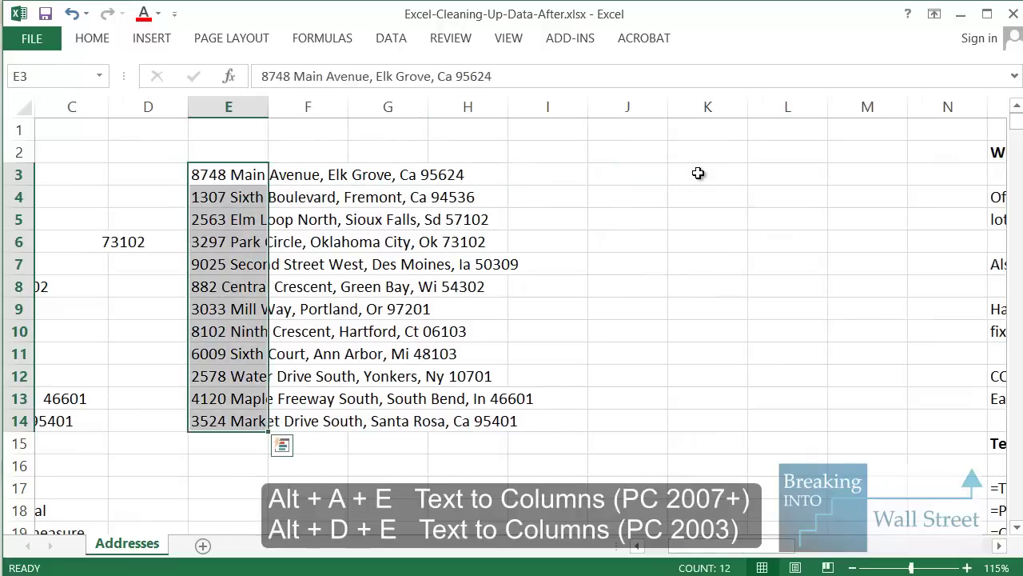
{"action": "key", "text": "alt"}
{"action": "key", "text": "a"}
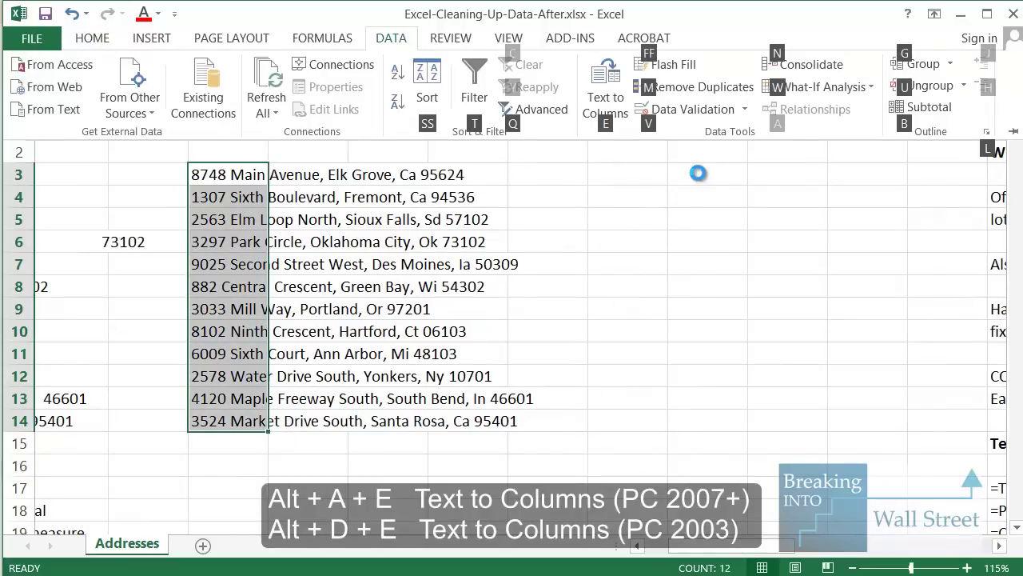
{"action": "key", "text": "e"}
{"action": "left_click_drag", "start_coordinate": [750, 343], "coordinate": [675, 93]}
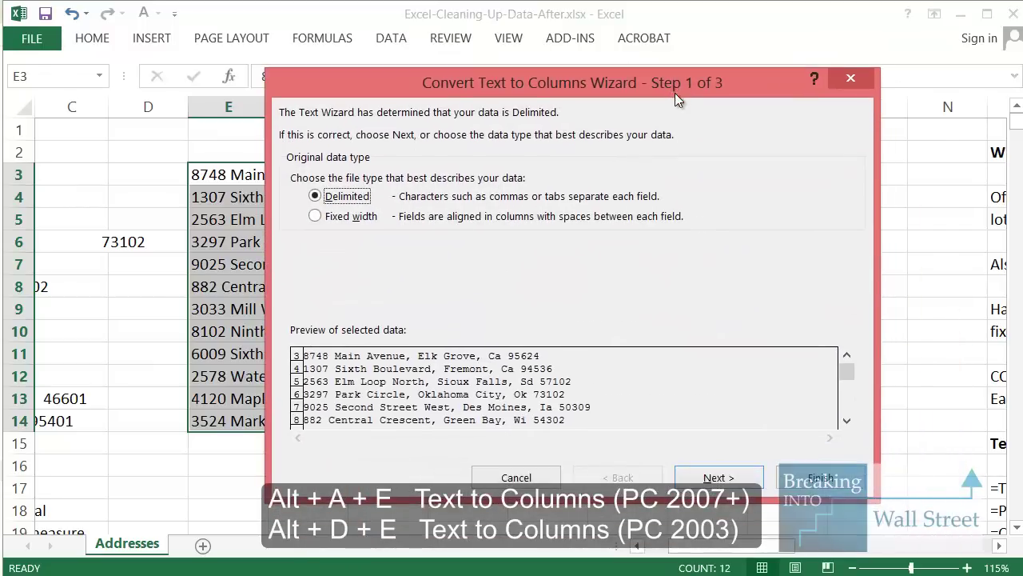
{"action": "left_click", "coordinate": [724, 472]}
Set comma as the only delimiter instead of space, without treating consecutive delimiters as one
{"action": "left_click", "coordinate": [318, 221]}
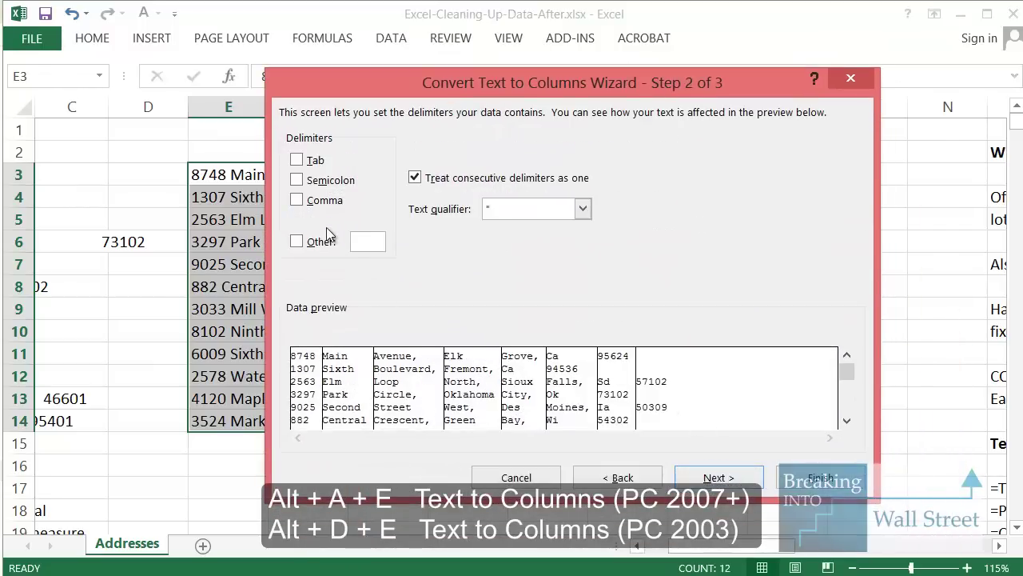
{"action": "left_click", "coordinate": [321, 202]}
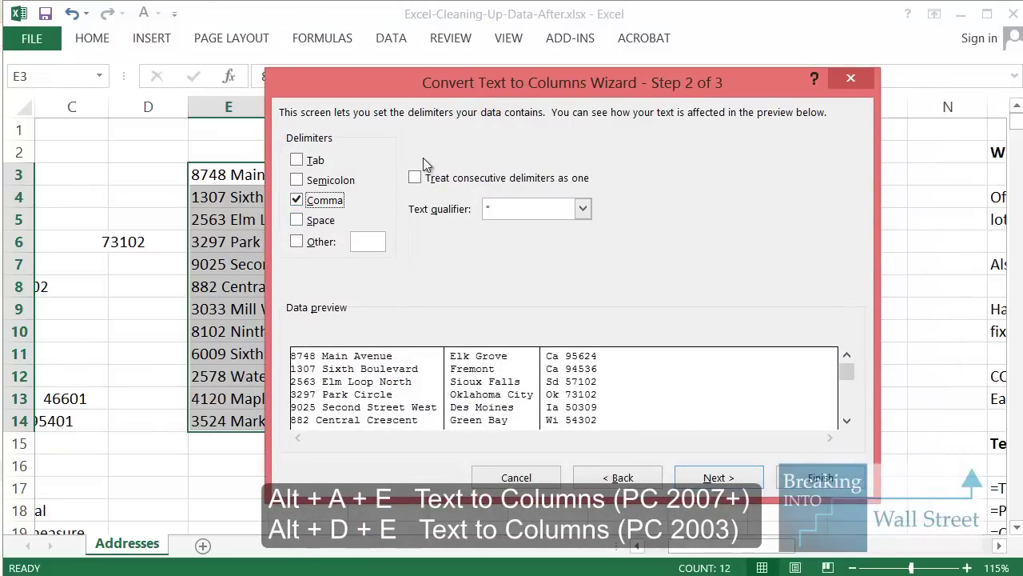
{"action": "left_click_drag", "start_coordinate": [481, 78], "coordinate": [432, 148]}
{"action": "left_click", "coordinate": [689, 537]}
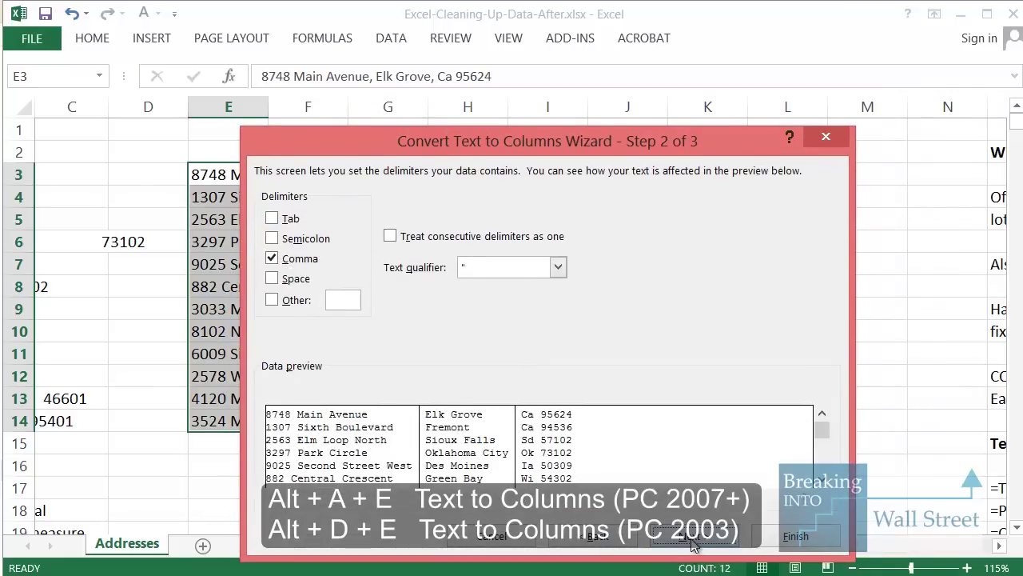
Set the destination of the split data to cell I3 and finish the conversion
{"action": "left_click", "coordinate": [832, 316]}
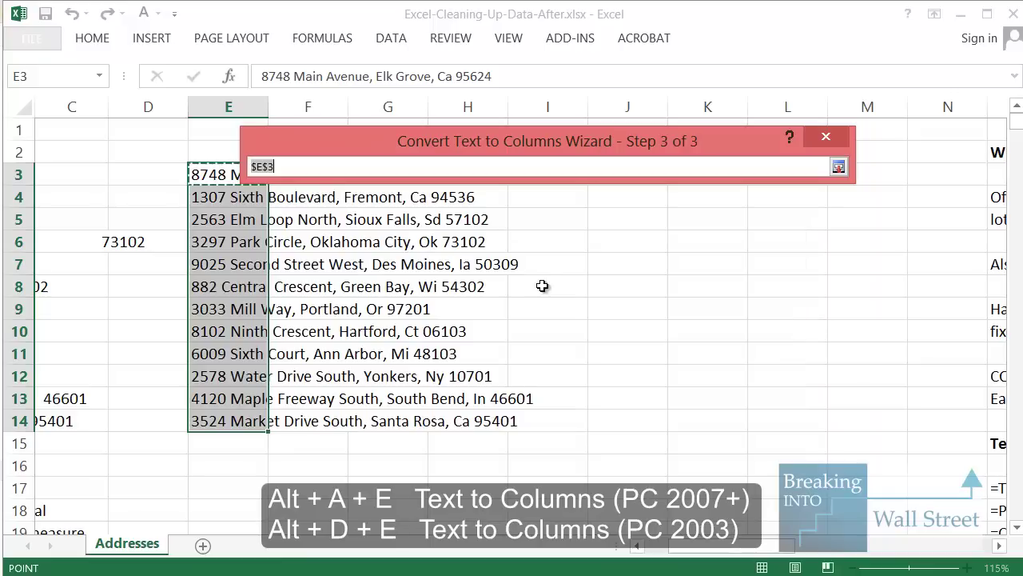
{"action": "left_click", "coordinate": [561, 176]}
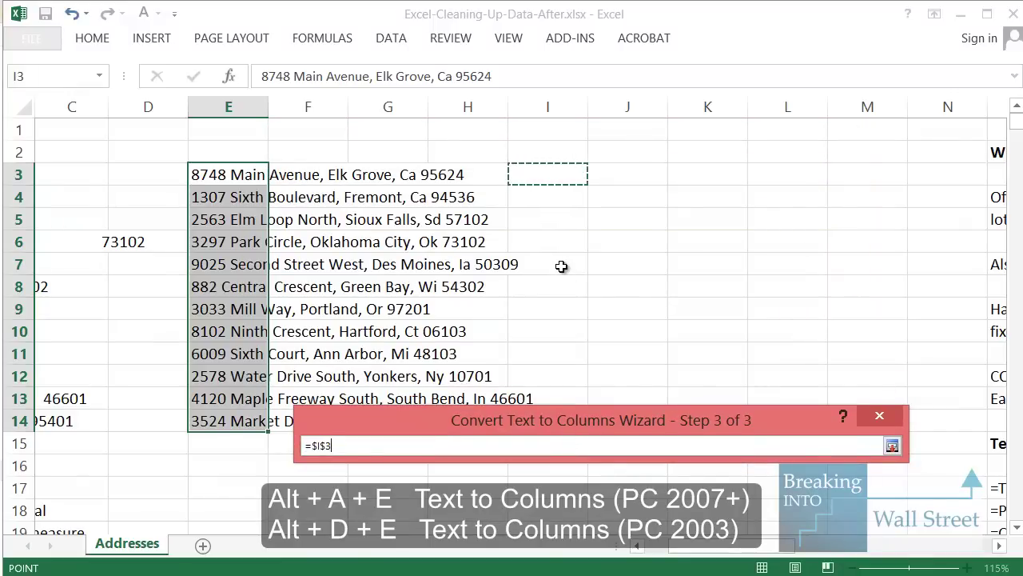
{"action": "key", "text": "Return"}
{"action": "left_click_drag", "start_coordinate": [700, 425], "coordinate": [654, 83]}
{"action": "left_click", "coordinate": [803, 478]}
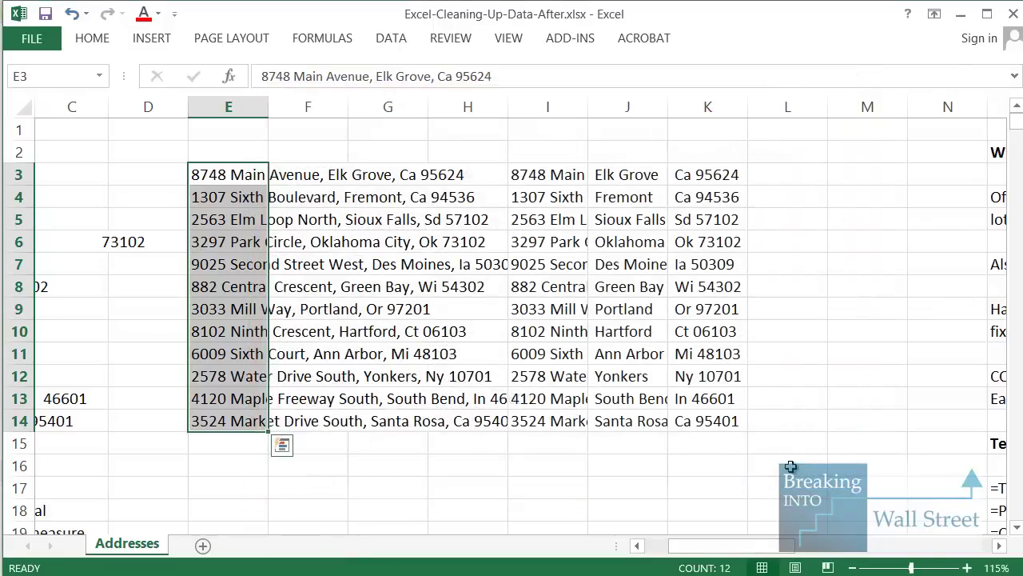
Inspect the full contents of the first split street and city entries in columns I and J
{"action": "left_click", "coordinate": [546, 178]}
{"action": "key", "text": "F2"}
{"action": "key", "text": "Return"}
{"action": "key", "text": "F2"}
{"action": "key", "text": "Return"}
{"action": "key", "text": "F2"}
{"action": "key", "text": "Return"}
{"action": "key", "text": "F2"}
{"action": "key", "text": "Tab"}
{"action": "key", "text": "Up"}
{"action": "key", "text": "Up"}
{"action": "key", "text": "Up"}
{"action": "key", "text": "Right"}
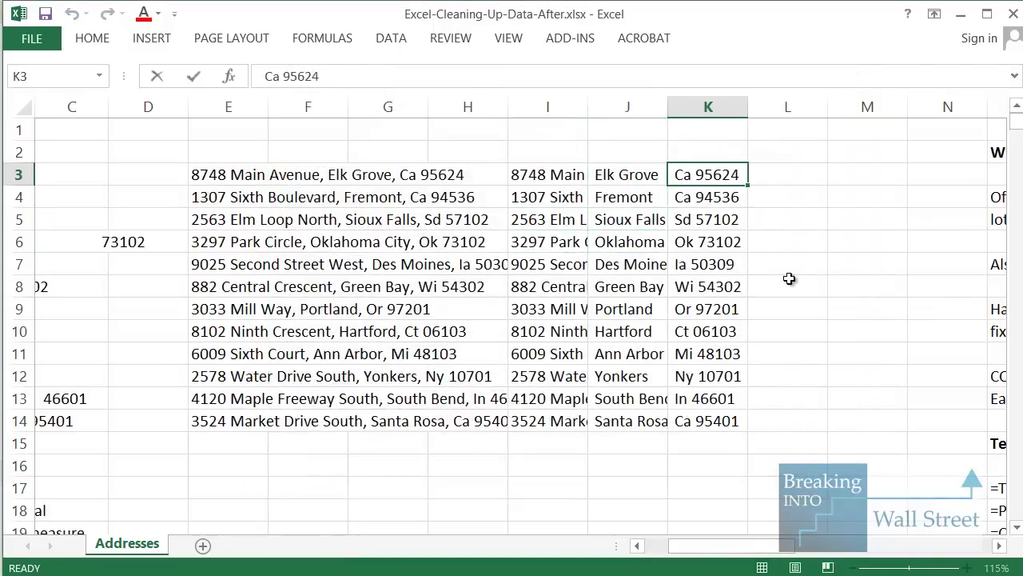
Check the combined state and ZIP entries down column K
{"action": "key", "text": "Down"}
{"action": "key", "text": "Down"}
{"action": "key", "text": "Down"}
{"action": "key", "text": "Down"}
{"action": "key", "text": "Down"}
{"action": "key", "text": "Down"}
{"action": "key", "text": "Down"}
{"action": "key", "text": "Down"}
{"action": "key", "text": "Down"}
{"action": "key", "text": "Down"}
{"action": "key", "text": "Down"}
{"action": "key", "text": "Down"}
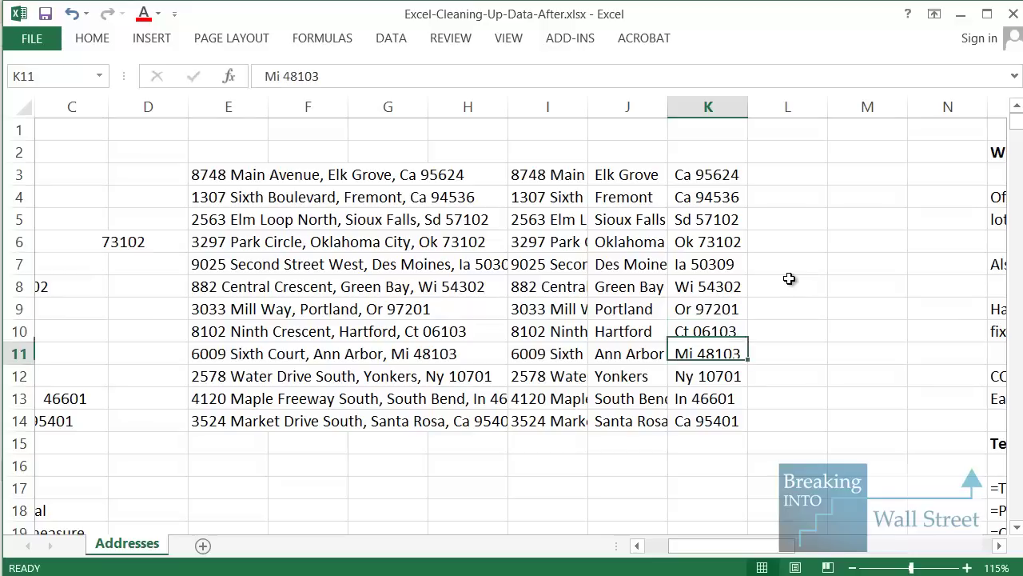
{"action": "key", "text": "Up"}
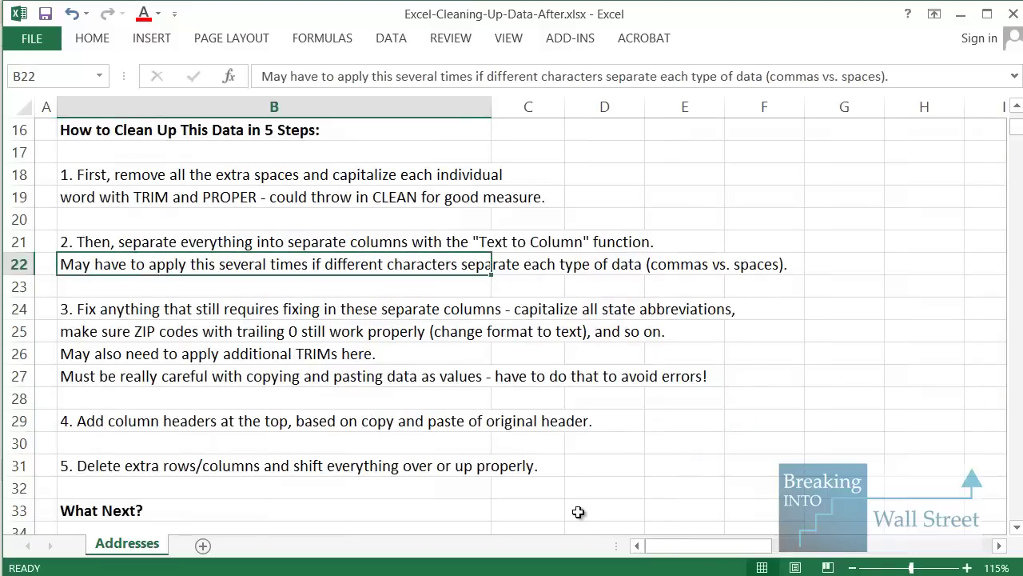
Review the row 22 note on repeating Text to Columns, and compare it with the split data in I3:K14
{"action": "key", "text": "ctrl+shift+Right"}
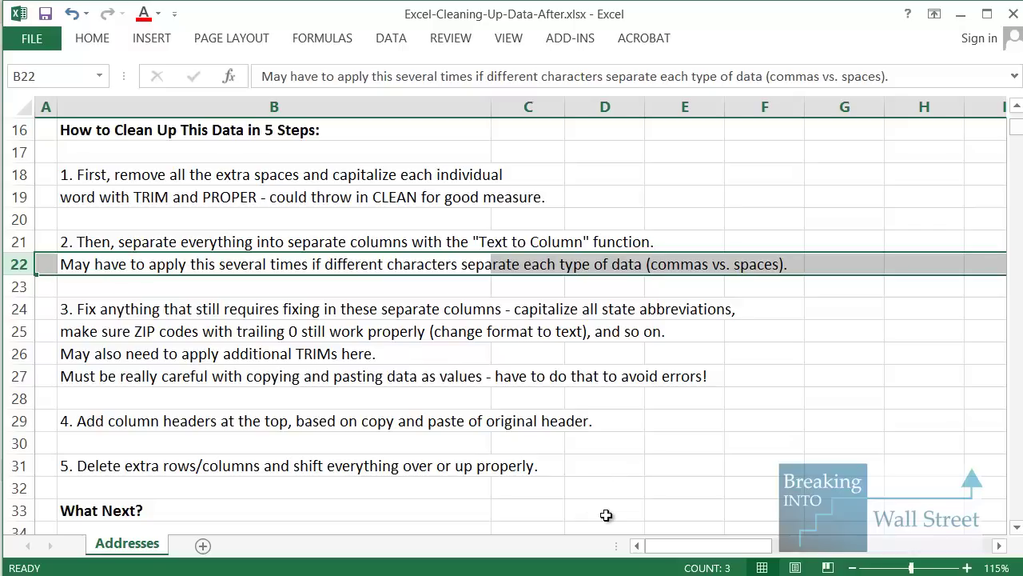
{"action": "scroll", "coordinate": [727, 282], "scroll_direction": "up", "scroll_amount": 5}
{"action": "left_click_drag", "start_coordinate": [744, 278], "coordinate": [868, 267]}
{"action": "left_click_drag", "start_coordinate": [449, 212], "coordinate": [280, 200]}
{"action": "left_click_drag", "start_coordinate": [534, 175], "coordinate": [663, 429]}
{"action": "left_click_drag", "start_coordinate": [707, 174], "coordinate": [709, 420]}
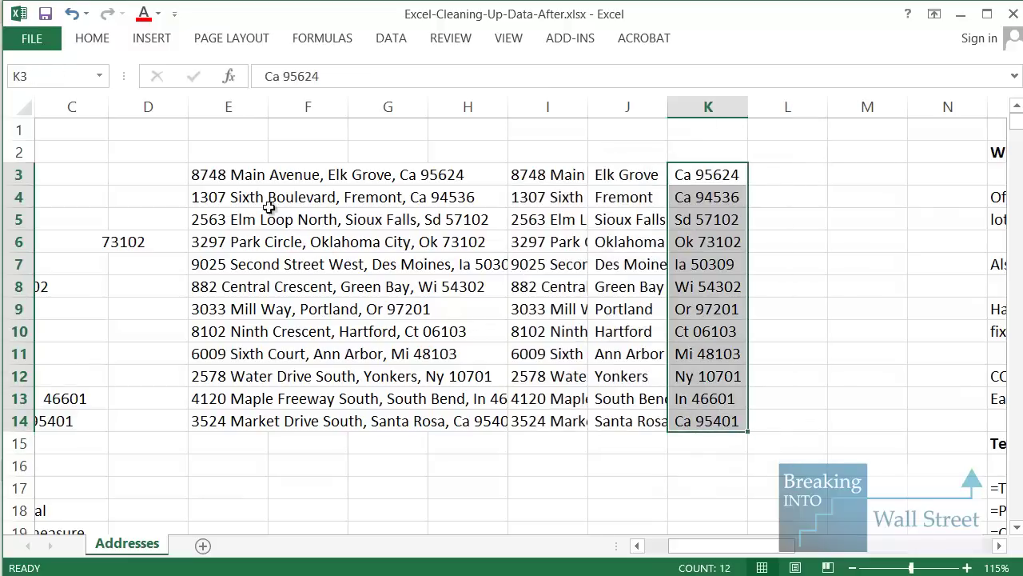
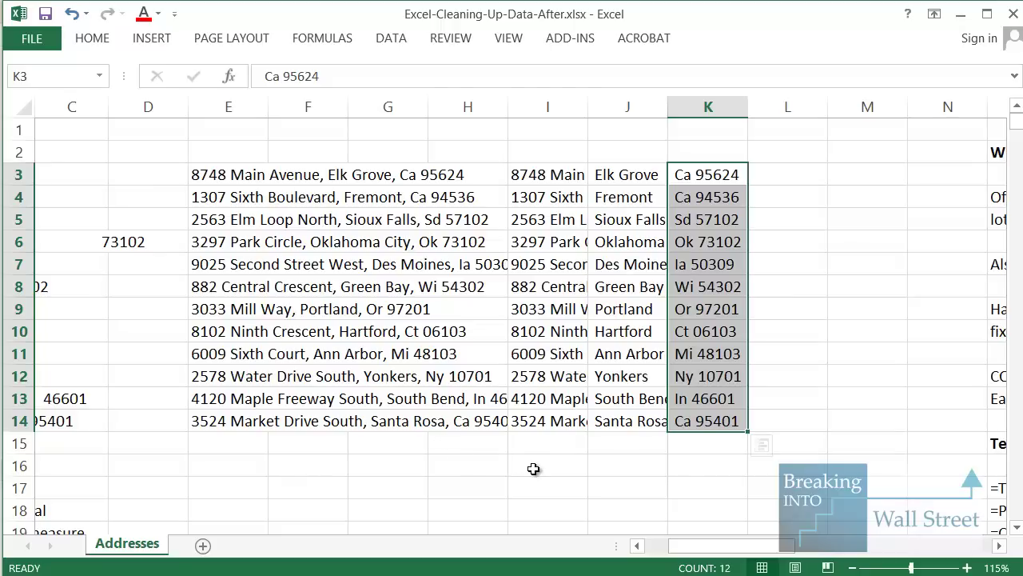
{"action": "left_click", "coordinate": [538, 469]}
{"action": "left_click_drag", "start_coordinate": [548, 174], "coordinate": [677, 357]}
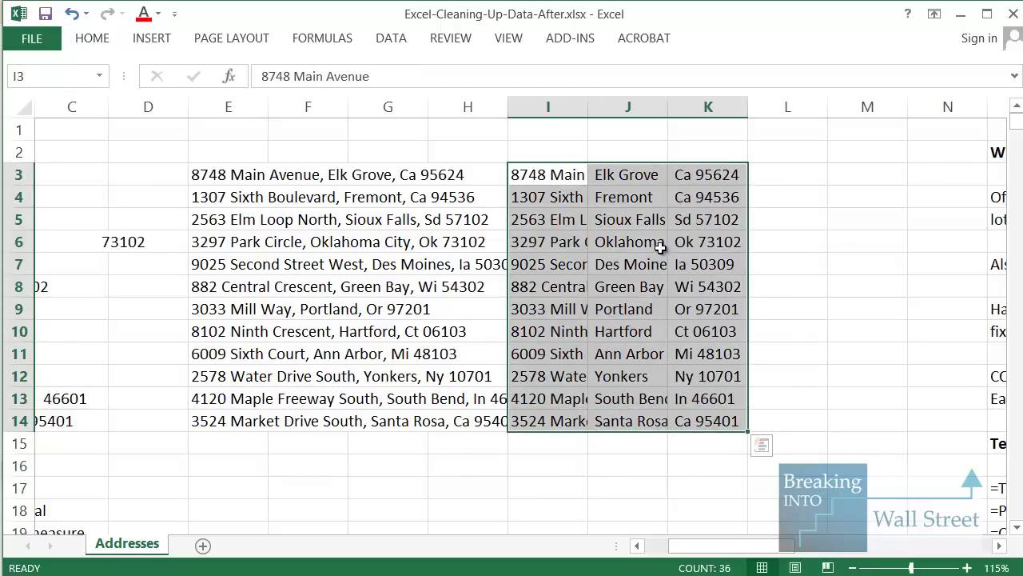
Enter the formula =TRIM(I3) in I16 to remove extra spaces from the first street entry
{"action": "left_click", "coordinate": [546, 469]}
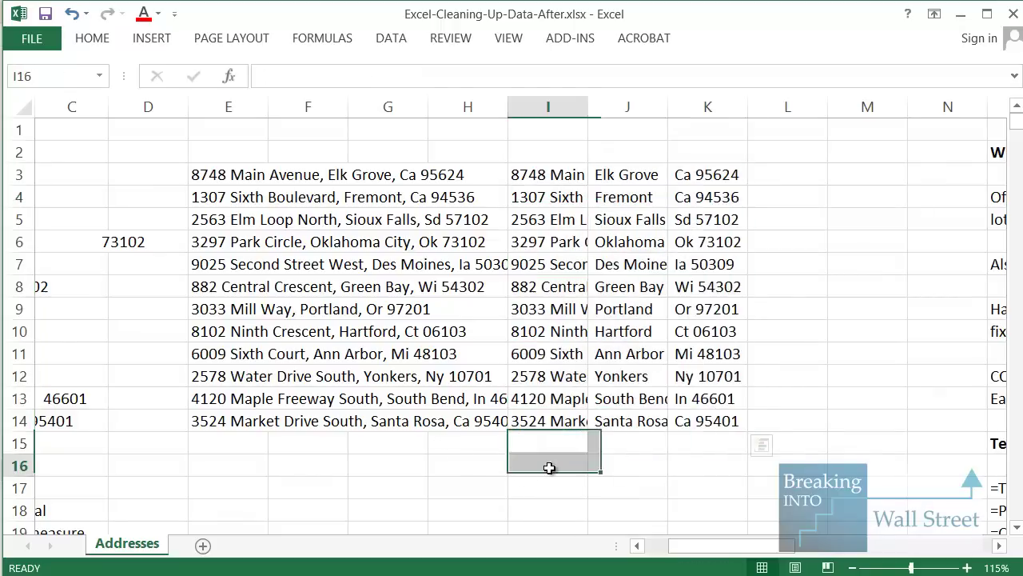
{"action": "scroll", "coordinate": [679, 376], "scroll_direction": "down", "scroll_amount": 1}
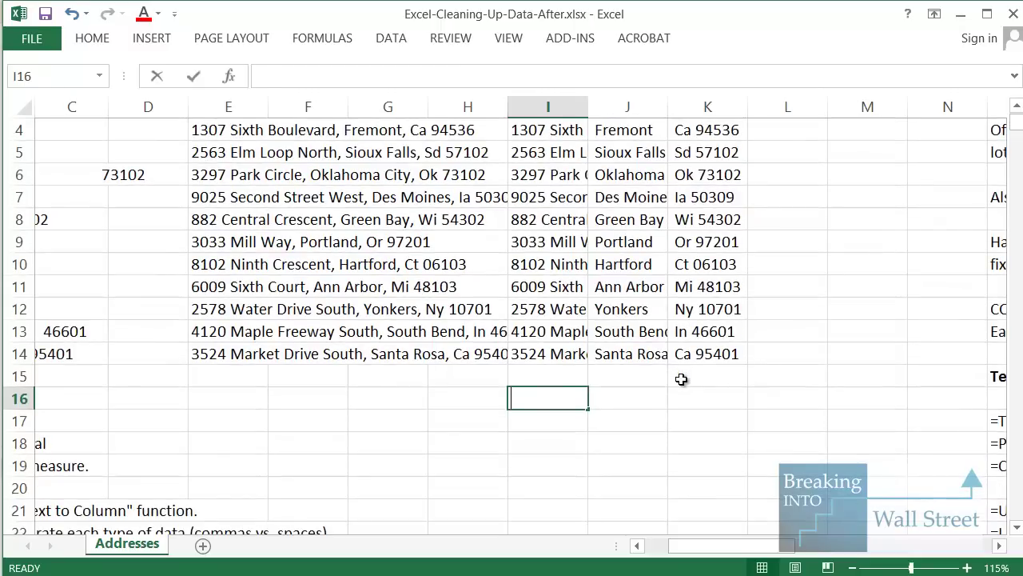
{"action": "type", "text": "=TRIM("}
{"action": "key", "text": "ctrl+Up"}
{"action": "key", "text": "ctrl+Up"}
{"action": "key", "text": "ctrl+Up"}
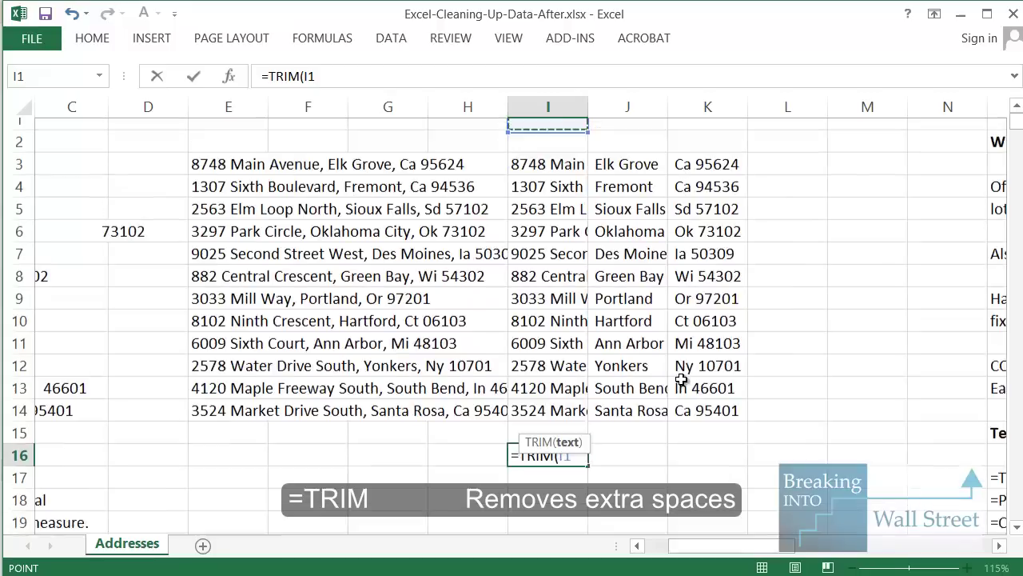
{"action": "key", "text": "Down"}
{"action": "key", "text": "Down"}
{"action": "type", "text": ")"}
{"action": "key", "text": "ctrl+Return"}
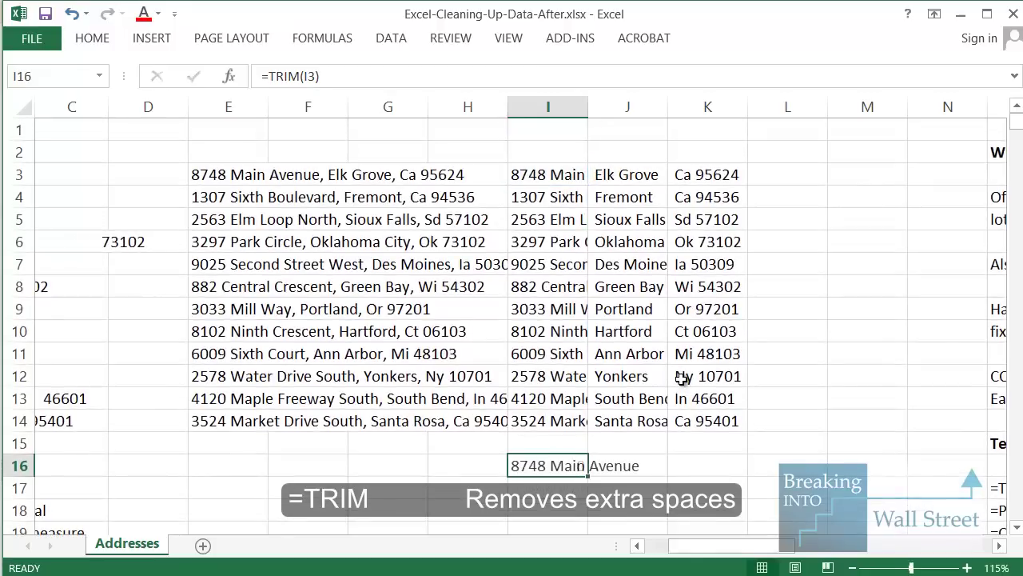
Copy the TRIM formula from I16 across I16:K27, pasting formulas only
{"action": "key", "text": "ctrl+c"}
{"action": "key", "text": "shift+Right"}
{"action": "key", "text": "shift+Right"}
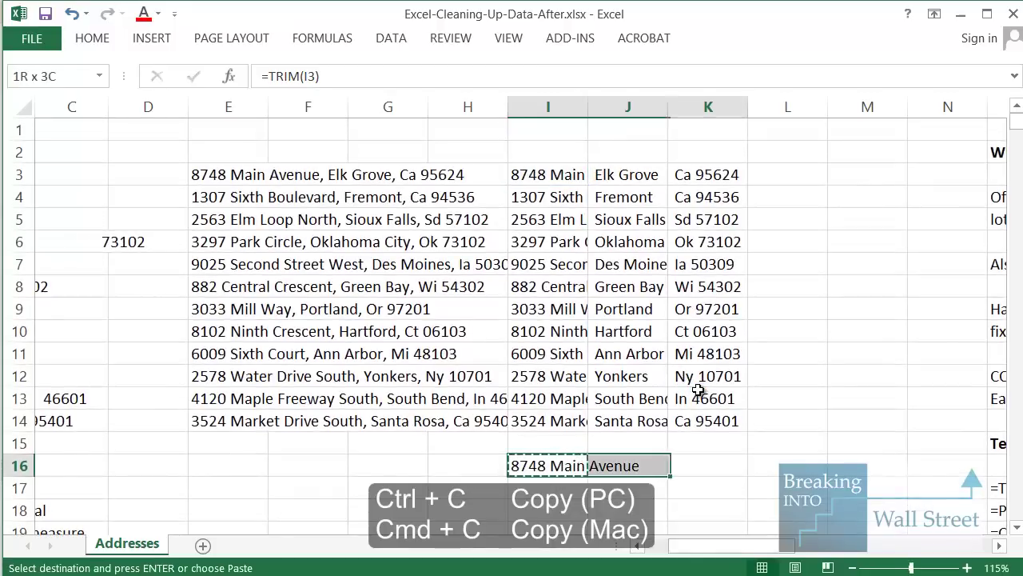
{"action": "key", "text": "shift+Down"}
{"action": "key", "text": "shift+Down"}
{"action": "key", "text": "shift+Down"}
{"action": "key", "text": "shift+Down"}
{"action": "key", "text": "shift+Down"}
{"action": "key", "text": "shift+Down"}
{"action": "key", "text": "shift+Down"}
{"action": "key", "text": "shift+Down"}
{"action": "key", "text": "shift+Down"}
{"action": "key", "text": "shift+Down"}
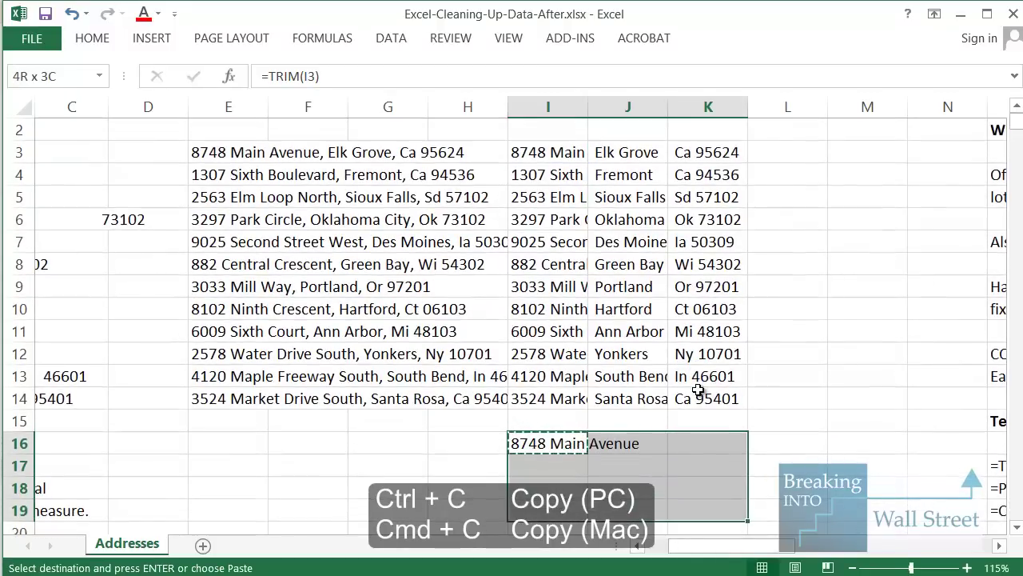
{"action": "key", "text": "shift+Down"}
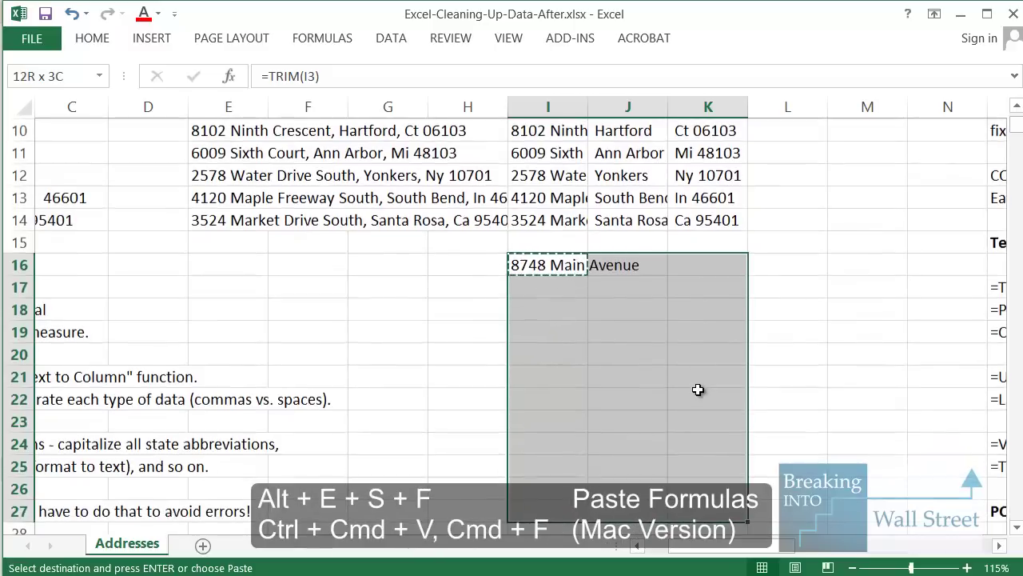
{"action": "key", "text": "alt+e"}
{"action": "key", "text": "s"}
{"action": "key", "text": "f"}
{"action": "key", "text": "Return"}
Check that the TRIM formulas in I27 and K27 refer to the matching cells in row 14
{"action": "key", "text": "Down"}
{"action": "key", "text": "ctrl+Down"}
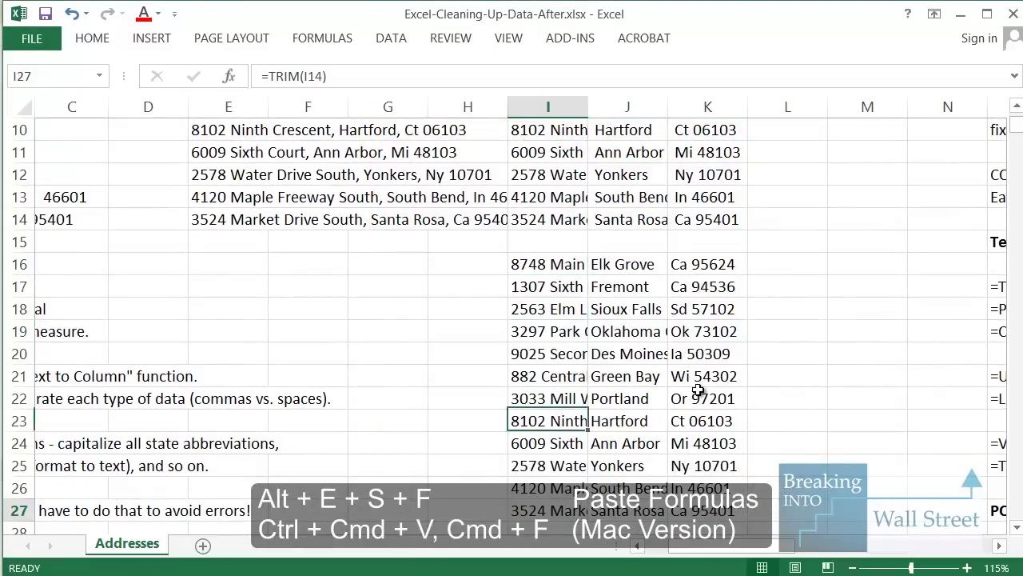
{"action": "key", "text": "F2"}
{"action": "key", "text": "Escape"}
{"action": "key", "text": "ctrl+Right"}
{"action": "key", "text": "F2"}
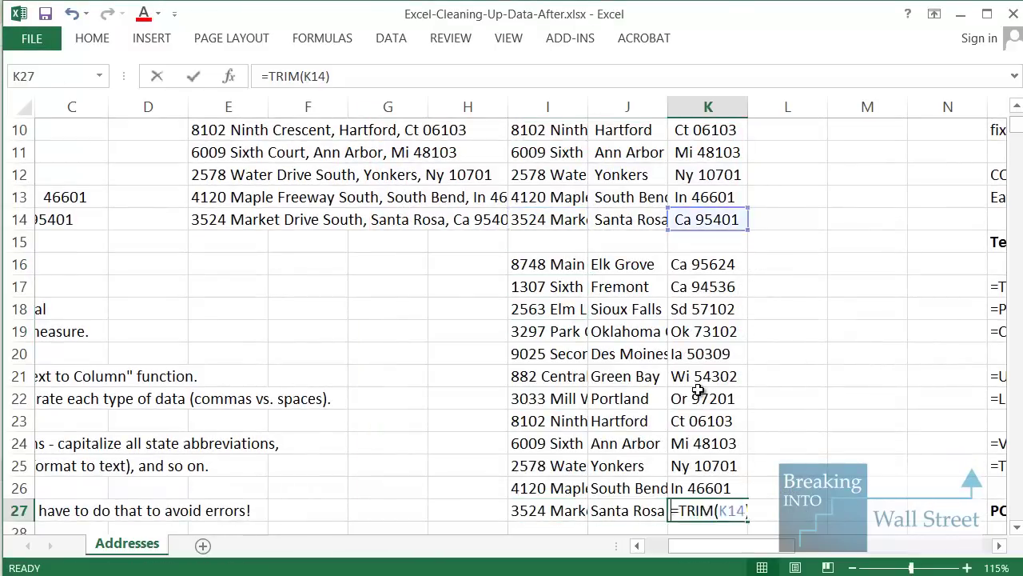
{"action": "key", "text": "Escape"}
{"action": "key", "text": "ctrl+Left"}
{"action": "scroll", "coordinate": [639, 423], "scroll_direction": "up", "scroll_amount": 3}
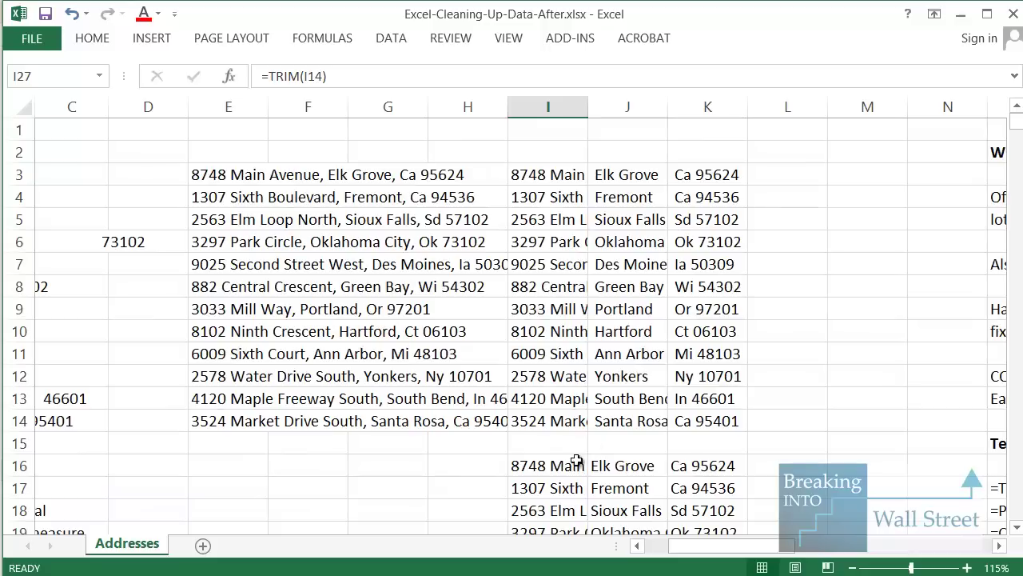
Convert the TRIM formulas in I16:K27 to values by copying and pasting them in place as values
{"action": "left_click", "coordinate": [577, 459]}
{"action": "scroll", "coordinate": [580, 456], "scroll_direction": "down", "scroll_amount": 3}
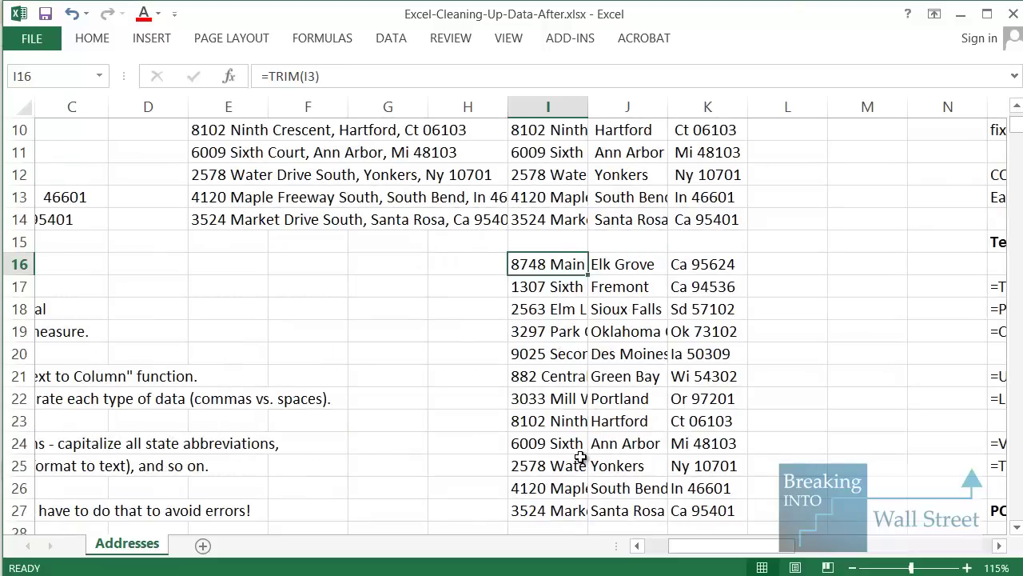
{"action": "key", "text": "ctrl+shift+Down"}
{"action": "key", "text": "ctrl+shift+Right"}
{"action": "scroll", "coordinate": [581, 457], "scroll_direction": "up", "scroll_amount": 3}
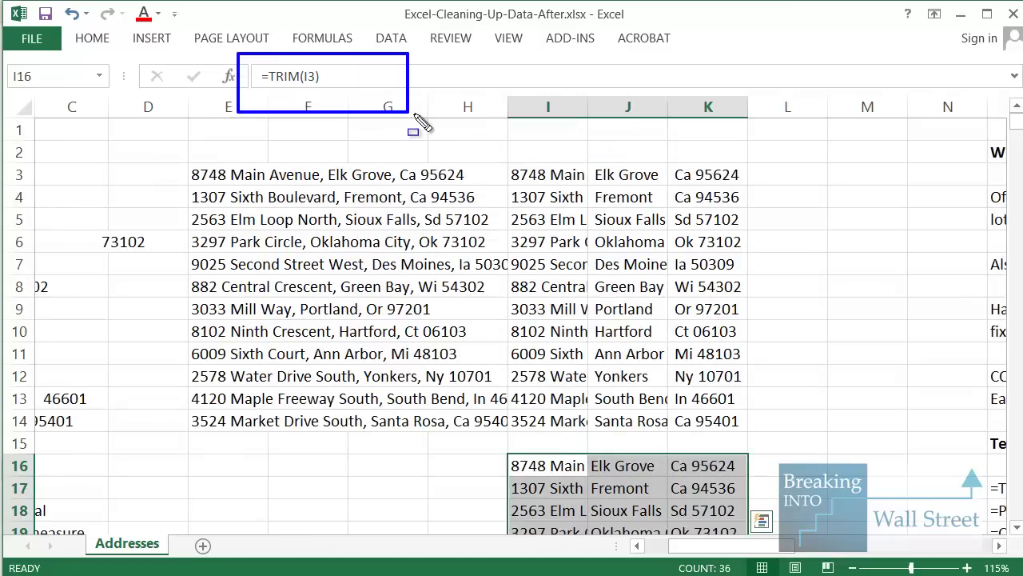
{"action": "key", "text": "ctrl+c"}
{"action": "key", "text": "alt+e"}
{"action": "key", "text": "s"}
{"action": "key", "text": "v"}
{"action": "key", "text": "Return"}
{"action": "scroll", "coordinate": [591, 376], "scroll_direction": "down", "scroll_amount": 2}
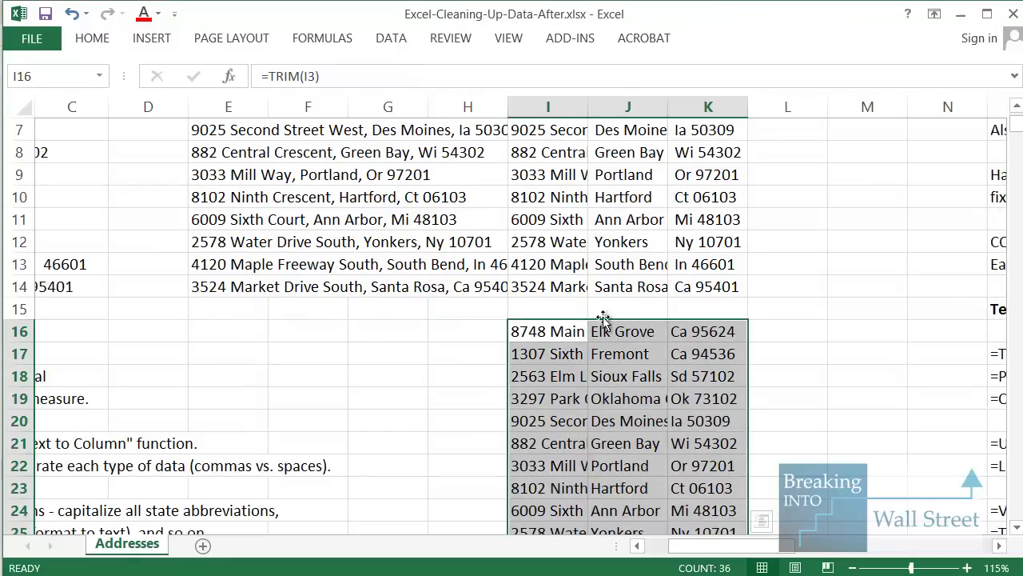
{"action": "scroll", "coordinate": [722, 360], "scroll_direction": "down", "scroll_amount": 2}
{"action": "key", "text": "ctrl+c"}
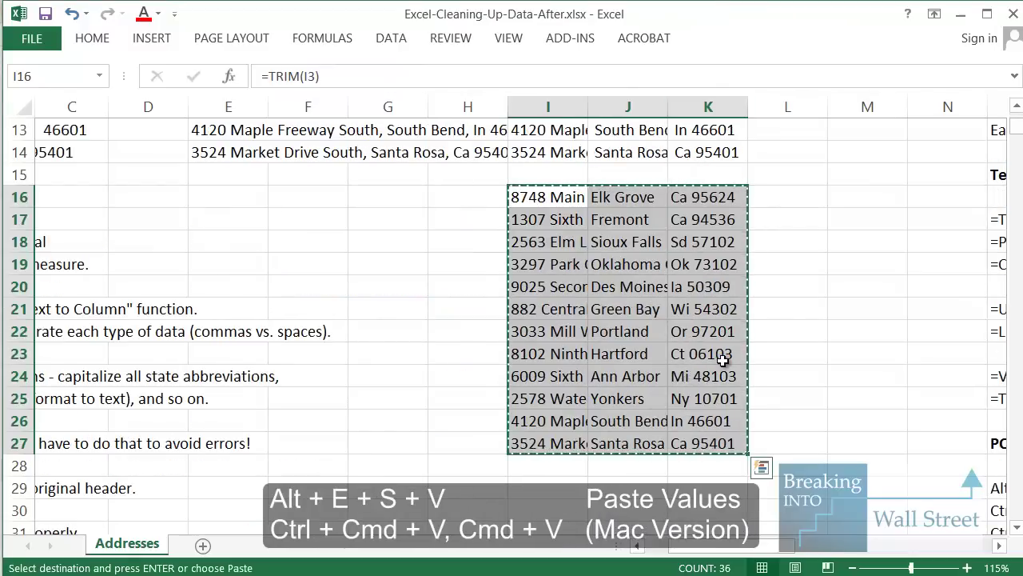
{"action": "key", "text": "alt+e"}
{"action": "key", "text": "s"}
{"action": "key", "text": "v"}
{"action": "key", "text": "Return"}
{"action": "scroll", "coordinate": [722, 360], "scroll_direction": "up", "scroll_amount": 4}
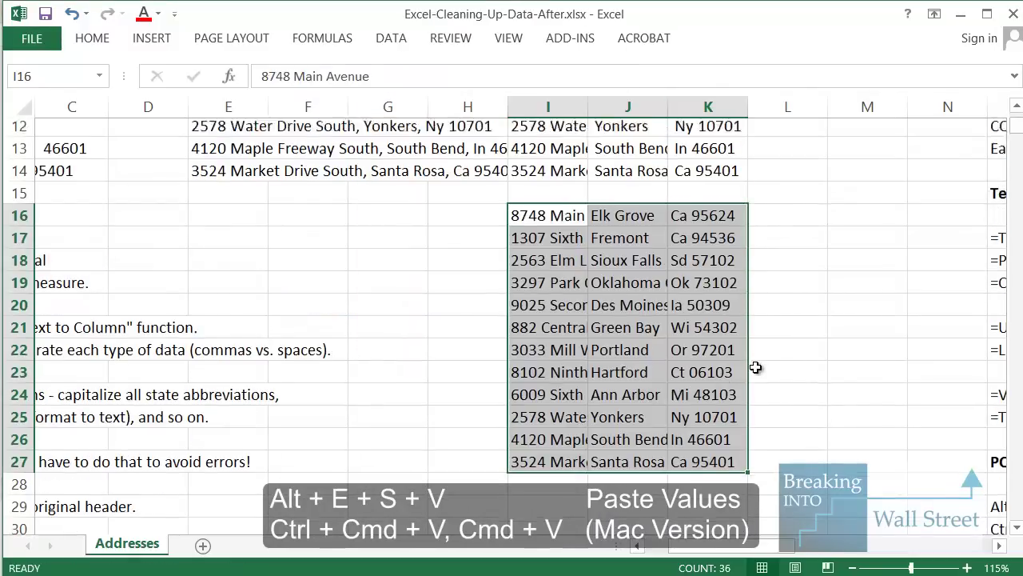
Move the trimmed values from I16:K27 over the untrimmed data starting at I3
{"action": "key", "text": "ctrl+x"}
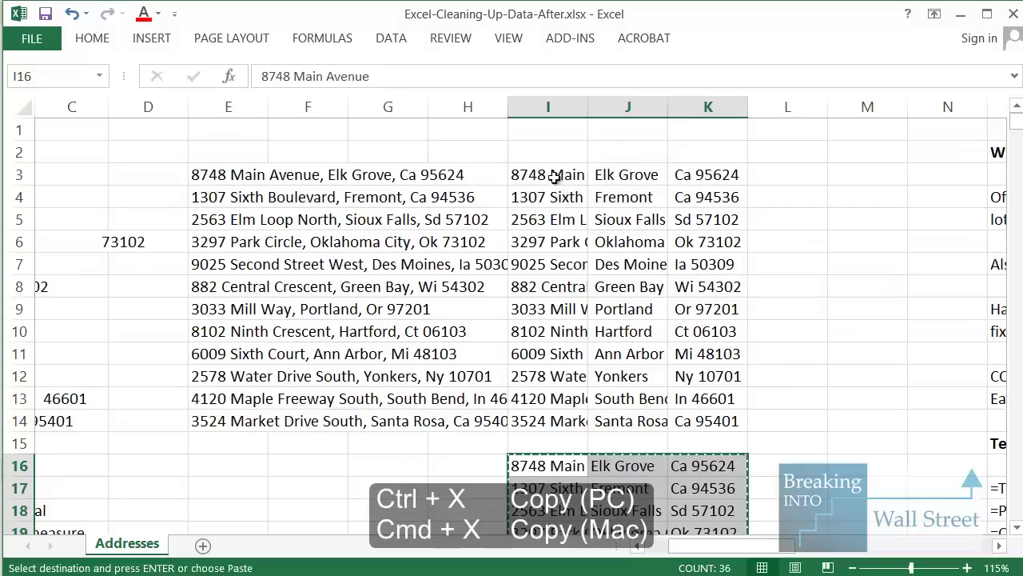
{"action": "left_click", "coordinate": [553, 174]}
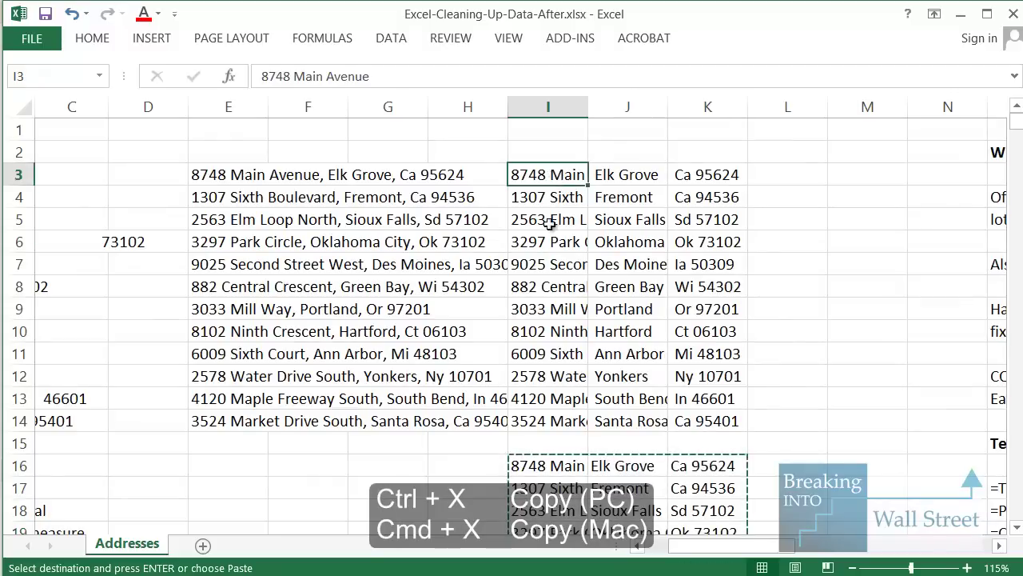
{"action": "key", "text": "ctrl+v"}
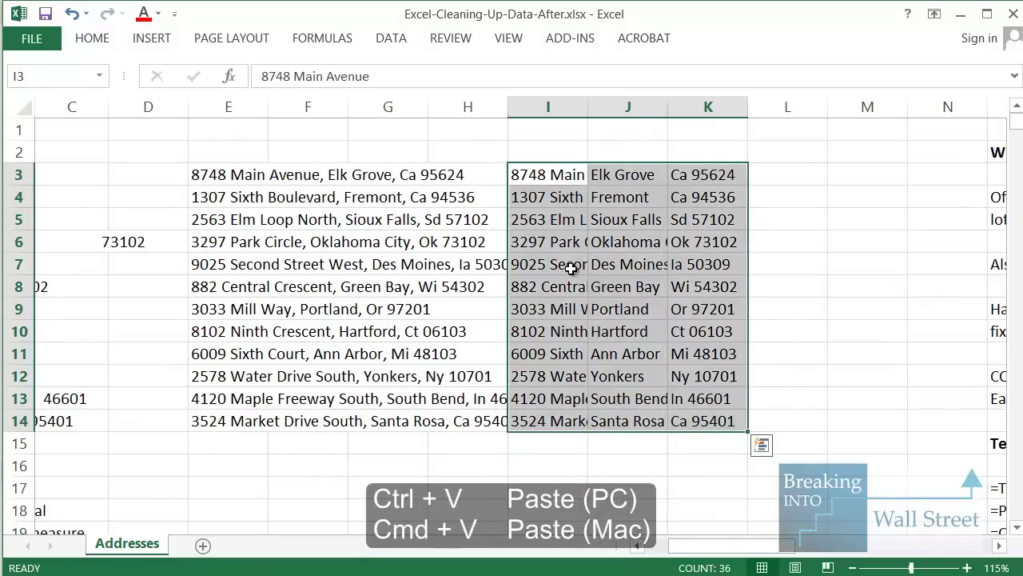
{"action": "left_click", "coordinate": [569, 266]}
{"action": "left_click", "coordinate": [632, 348]}
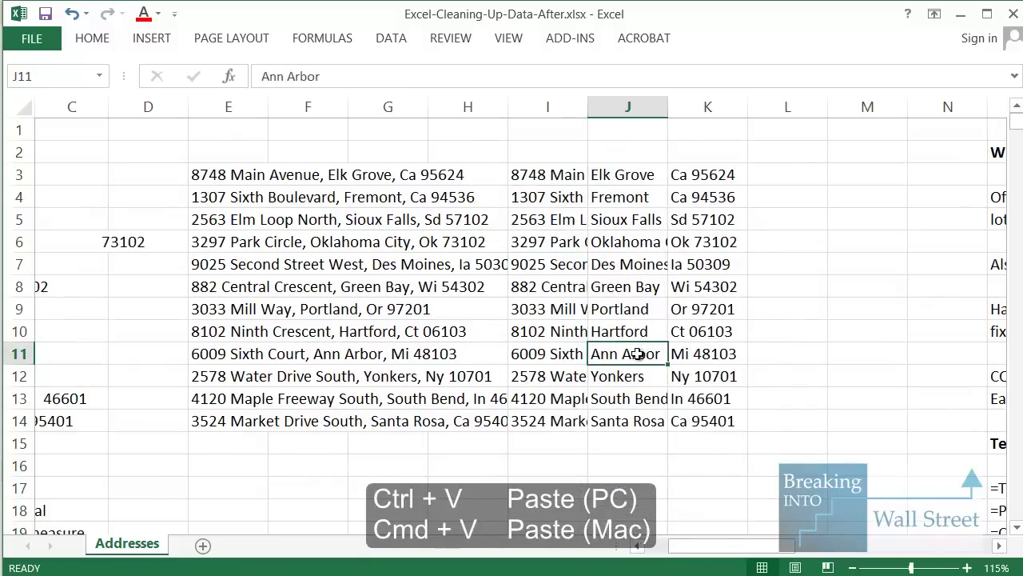
Set up Text to Columns on K3:K14 as delimited data, splitting on spaces instead of commas
{"action": "left_click", "coordinate": [729, 198]}
{"action": "left_click", "coordinate": [718, 182]}
{"action": "key", "text": "ctrl+shift+Down"}
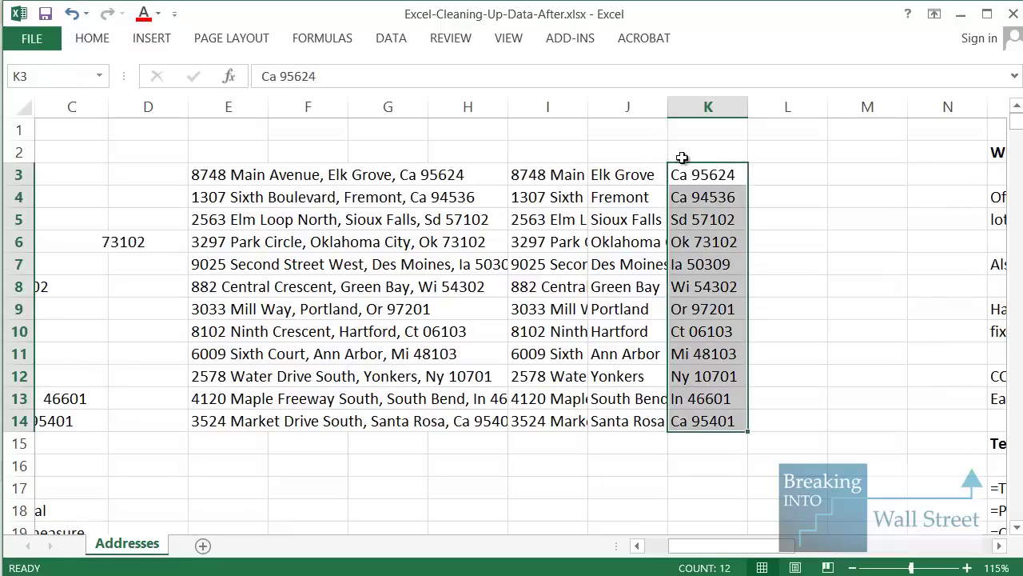
{"action": "left_click_drag", "start_coordinate": [649, 139], "coordinate": [801, 470]}
{"action": "key", "text": "Escape"}
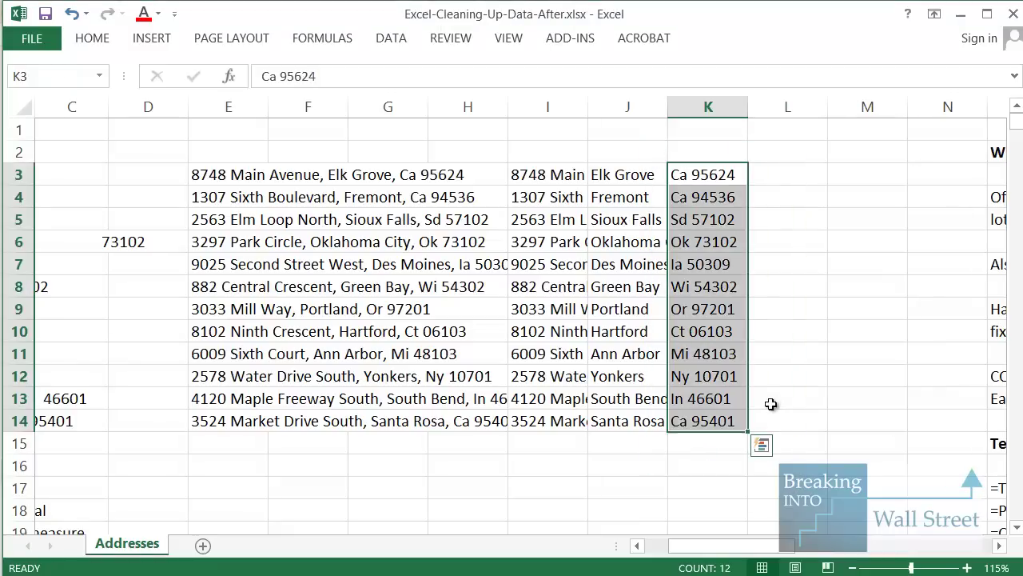
{"action": "key", "text": "alt"}
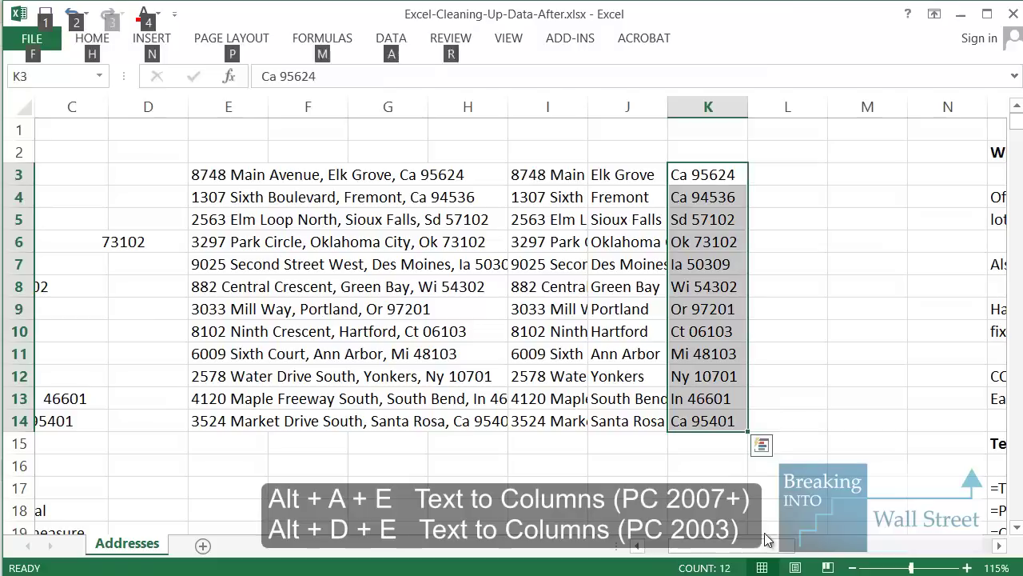
{"action": "key", "text": "a"}
{"action": "key", "text": "e"}
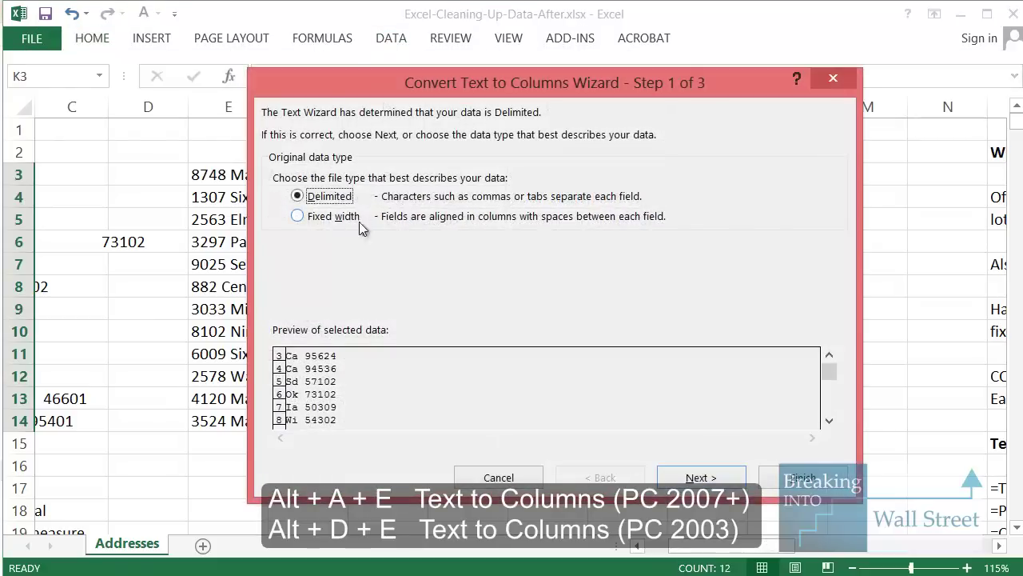
{"action": "left_click", "coordinate": [700, 477]}
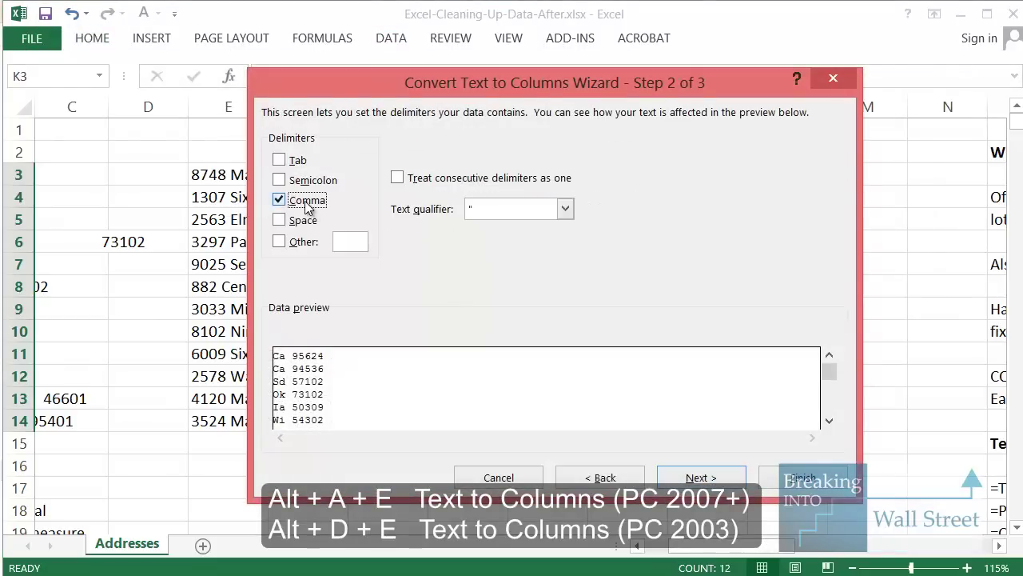
{"action": "left_click", "coordinate": [279, 200]}
{"action": "left_click", "coordinate": [397, 177]}
{"action": "left_click", "coordinate": [279, 219]}
{"action": "left_click", "coordinate": [707, 479]}
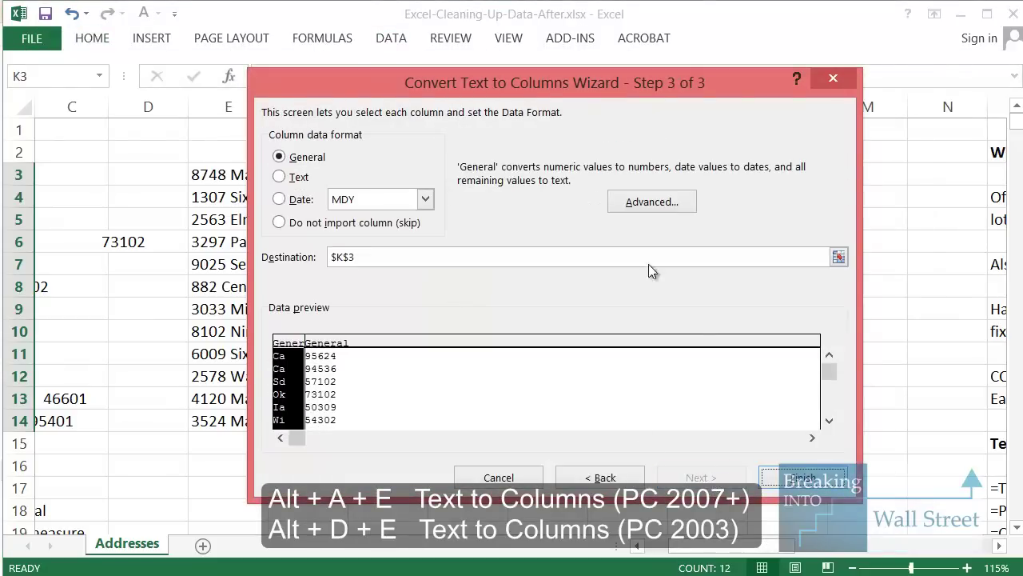
Set the split's destination to L3 and finish separating the states and ZIP codes
{"action": "left_click_drag", "start_coordinate": [641, 93], "coordinate": [434, 120]}
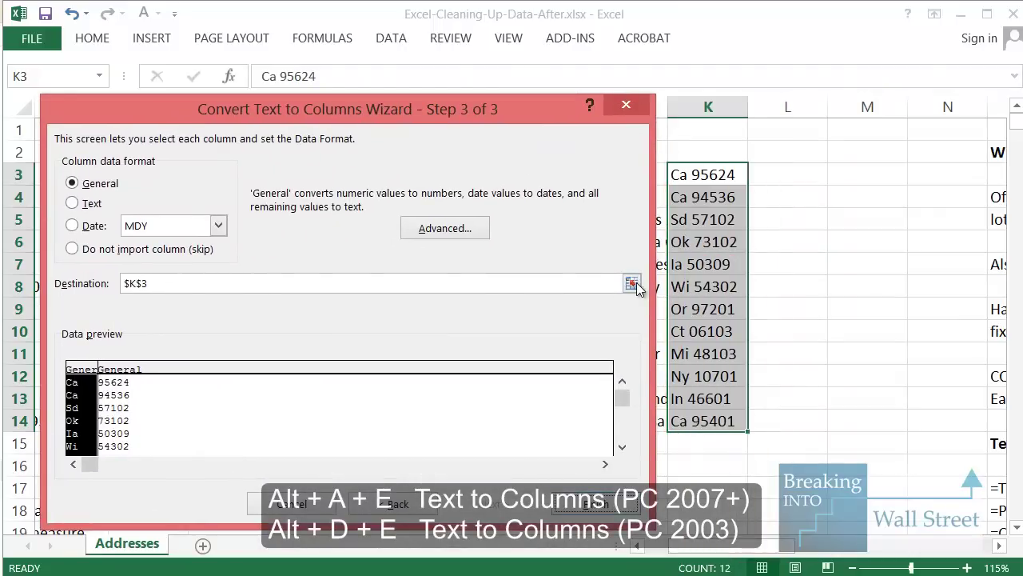
{"action": "left_click", "coordinate": [634, 284]}
{"action": "left_click", "coordinate": [781, 179]}
{"action": "key", "text": "Return"}
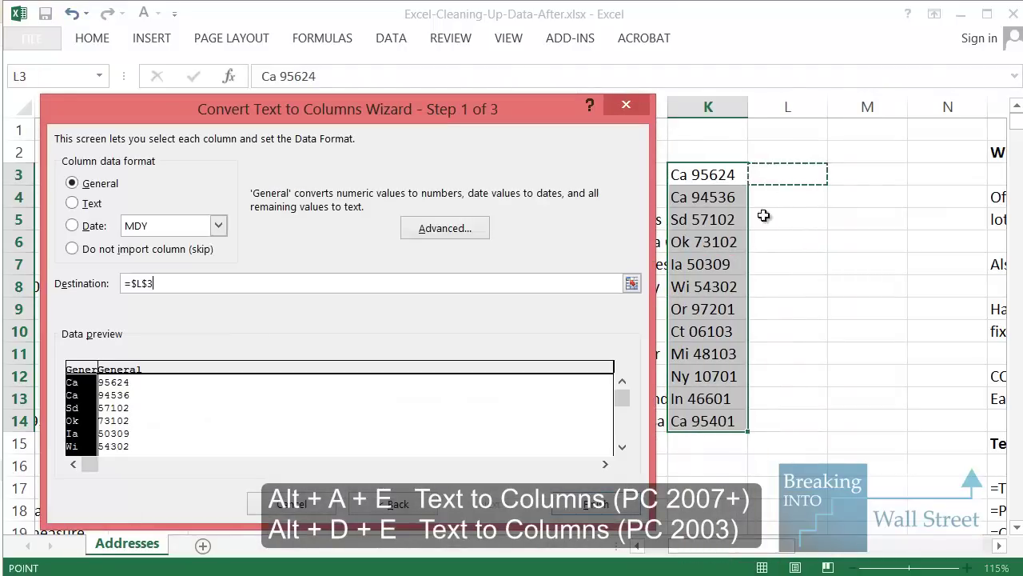
{"action": "left_click", "coordinate": [638, 511]}
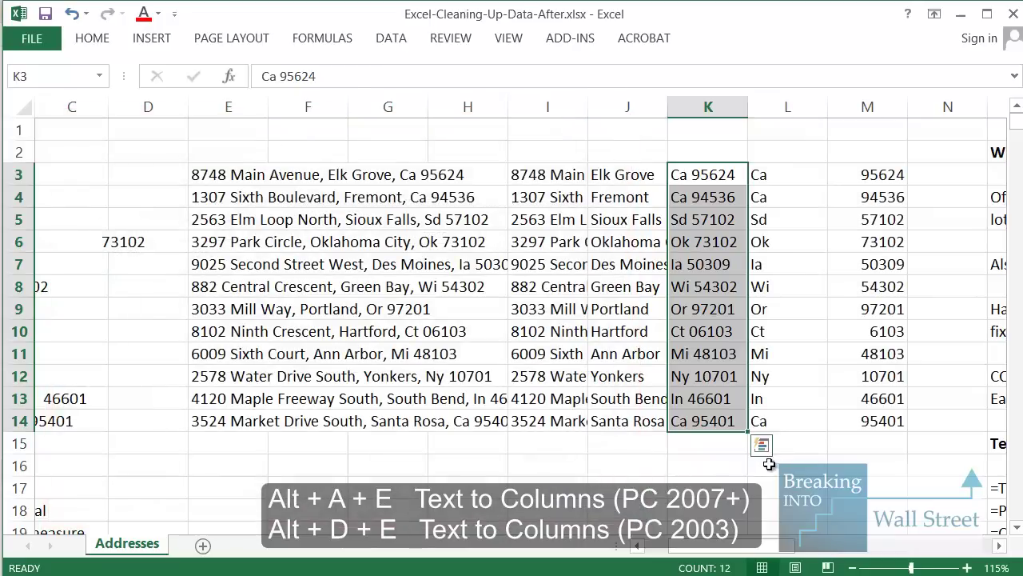
{"action": "left_click", "coordinate": [815, 265]}
{"action": "left_click", "coordinate": [882, 337]}
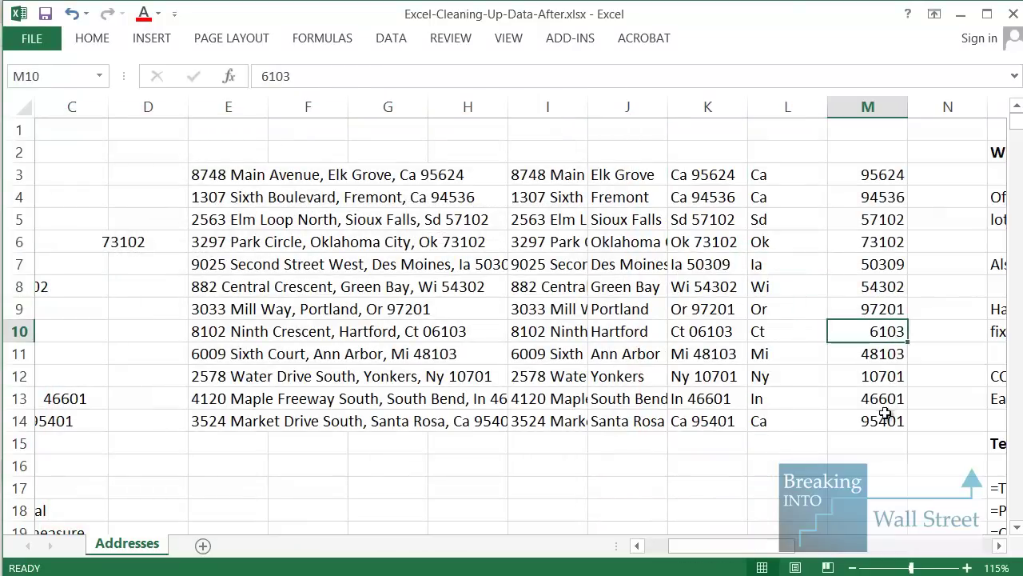
Read the cleanup instructions for step 3 in rows 24 to 27
{"action": "left_click_drag", "start_coordinate": [758, 545], "coordinate": [733, 546]}
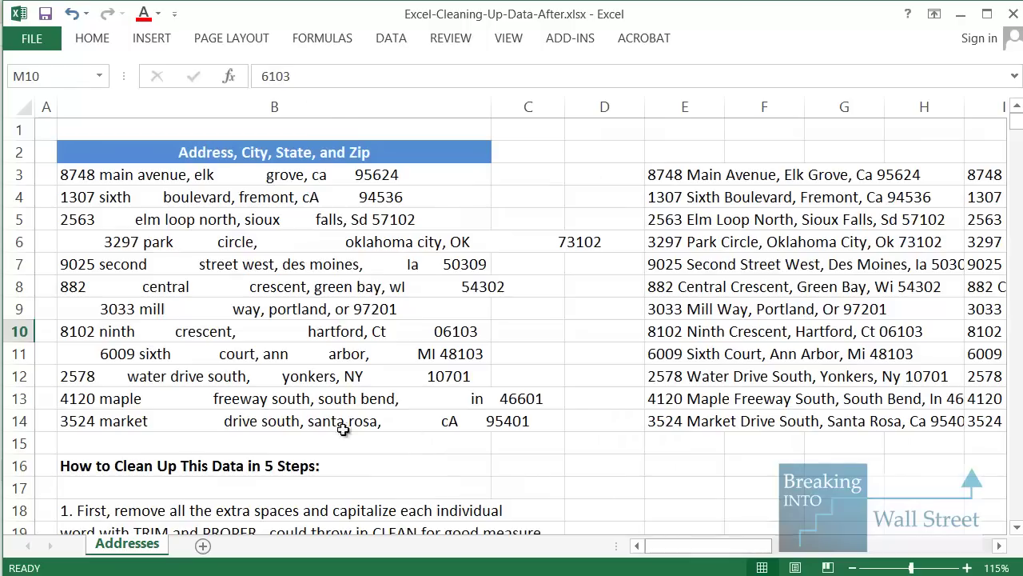
{"action": "scroll", "coordinate": [203, 406], "scroll_direction": "down", "scroll_amount": 6}
{"action": "left_click", "coordinate": [108, 304]}
{"action": "left_click", "coordinate": [106, 265]}
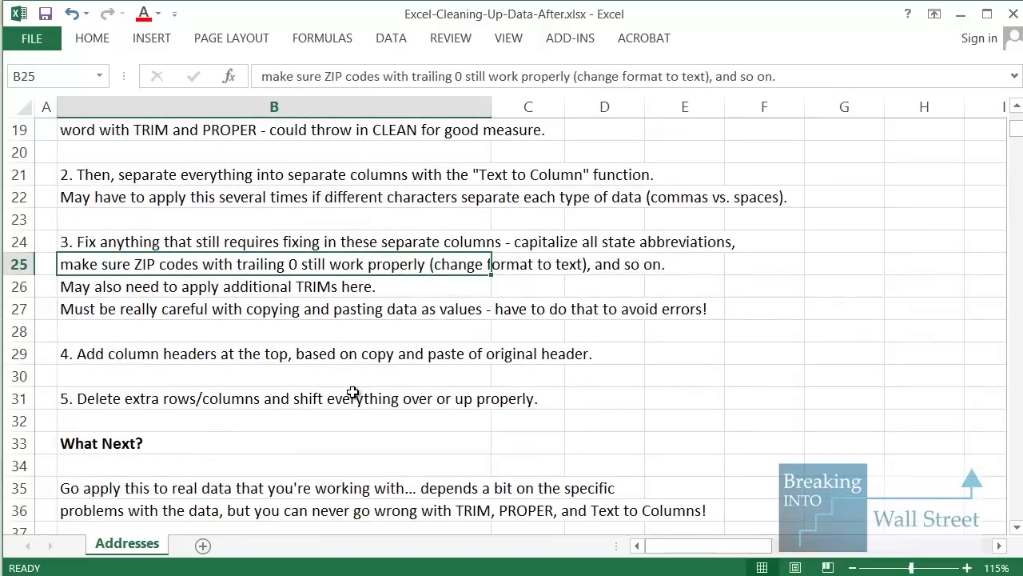
{"action": "key", "text": "Up"}
{"action": "key", "text": "shift+space"}
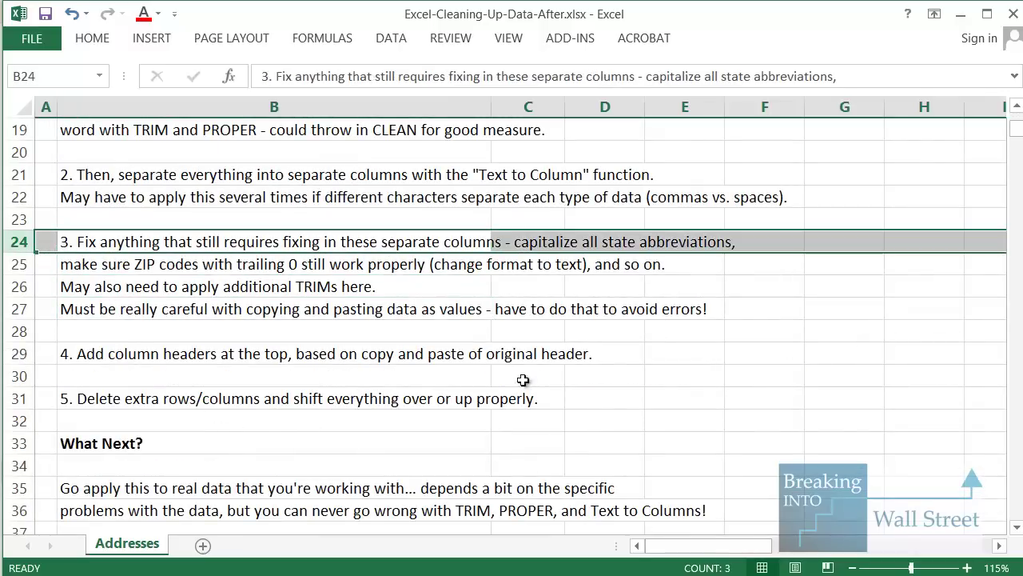
{"action": "key", "text": "Down"}
{"action": "key", "text": "shift+space"}
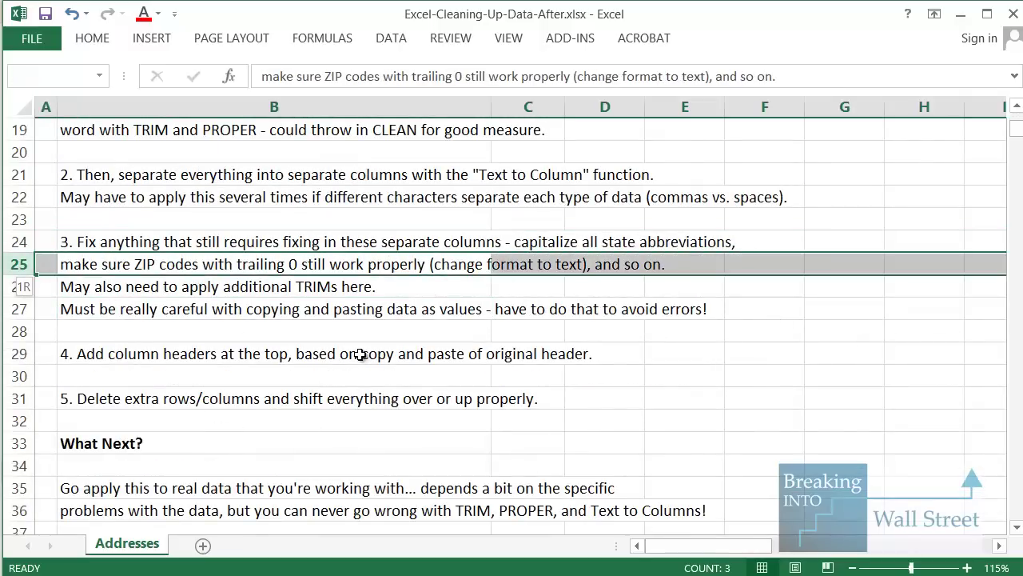
{"action": "key", "text": "Down"}
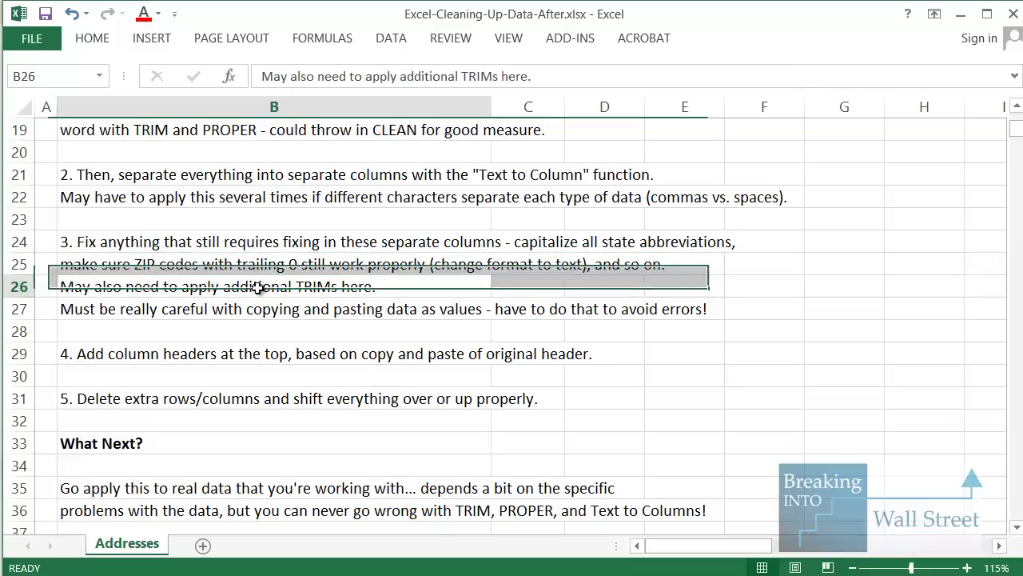
{"action": "key", "text": "shift+space"}
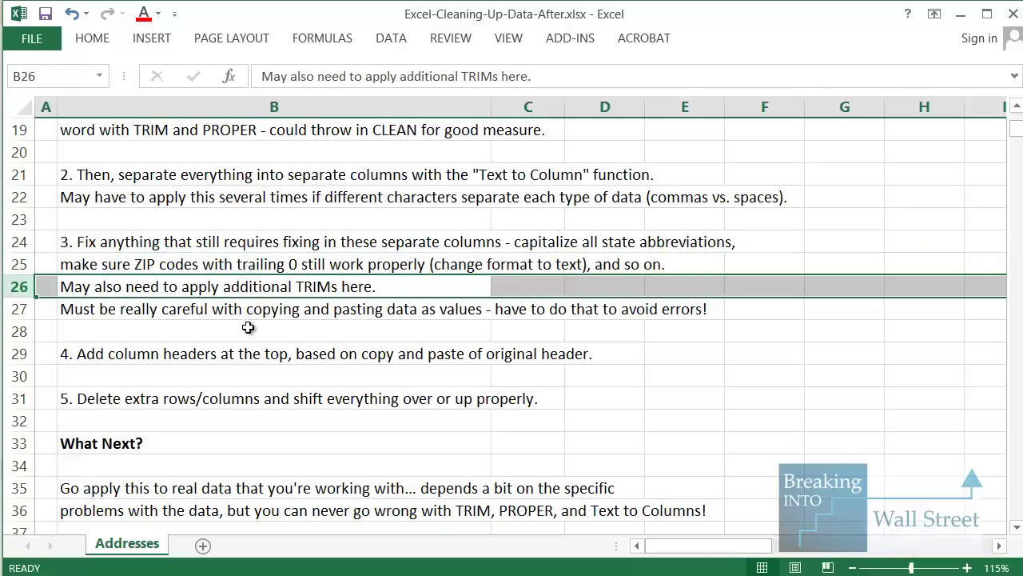
{"action": "key", "text": "Down"}
{"action": "key", "text": "shift+space"}
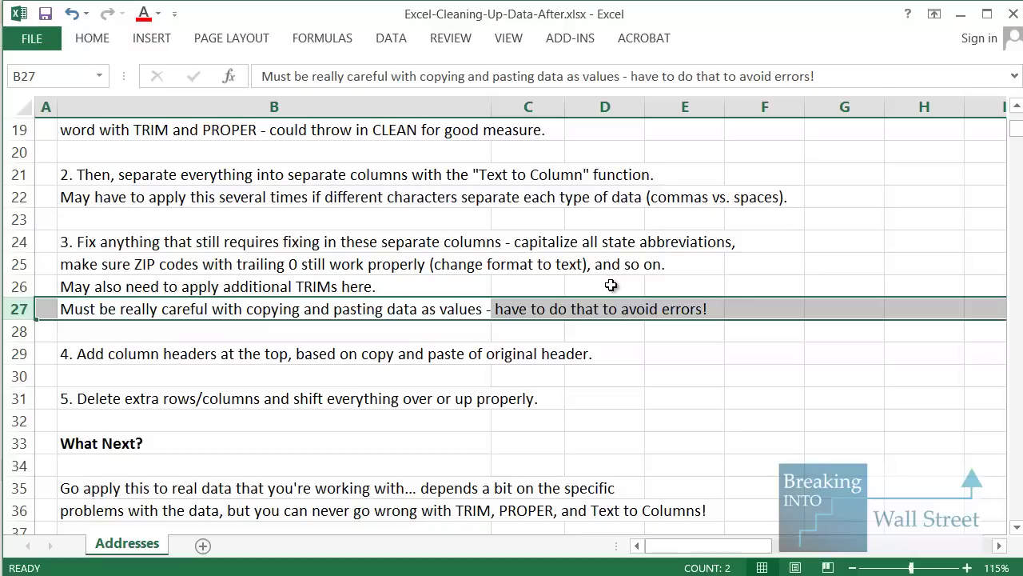
Examine the capitalization of the state abbreviations in L3:L14
{"action": "scroll", "coordinate": [611, 286], "scroll_direction": "up", "scroll_amount": 6}
{"action": "left_click_drag", "start_coordinate": [771, 403], "coordinate": [799, 398]}
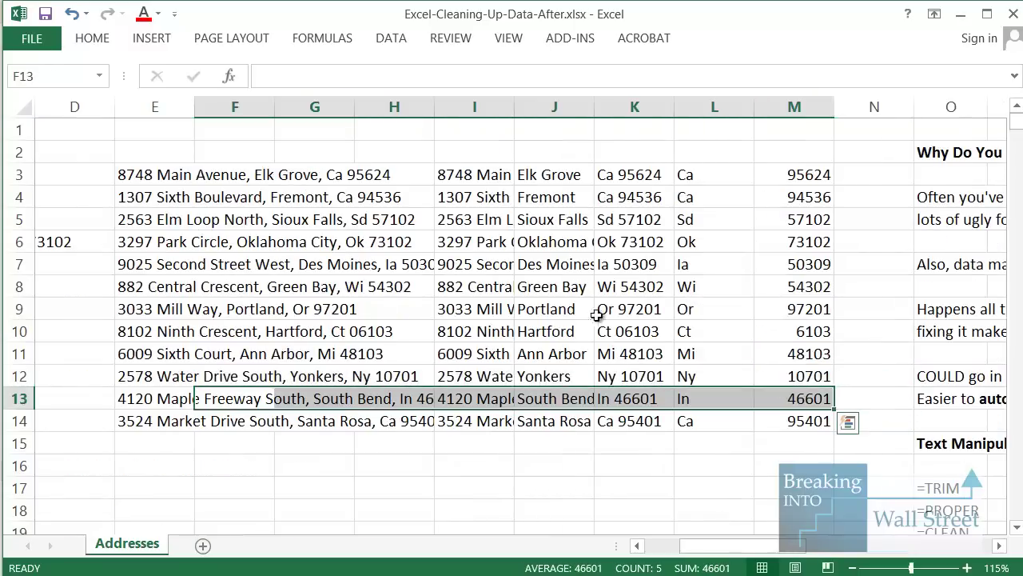
{"action": "left_click", "coordinate": [720, 280]}
{"action": "left_click_drag", "start_coordinate": [702, 172], "coordinate": [715, 419]}
{"action": "scroll", "coordinate": [717, 374], "scroll_direction": "up", "scroll_amount": 1}
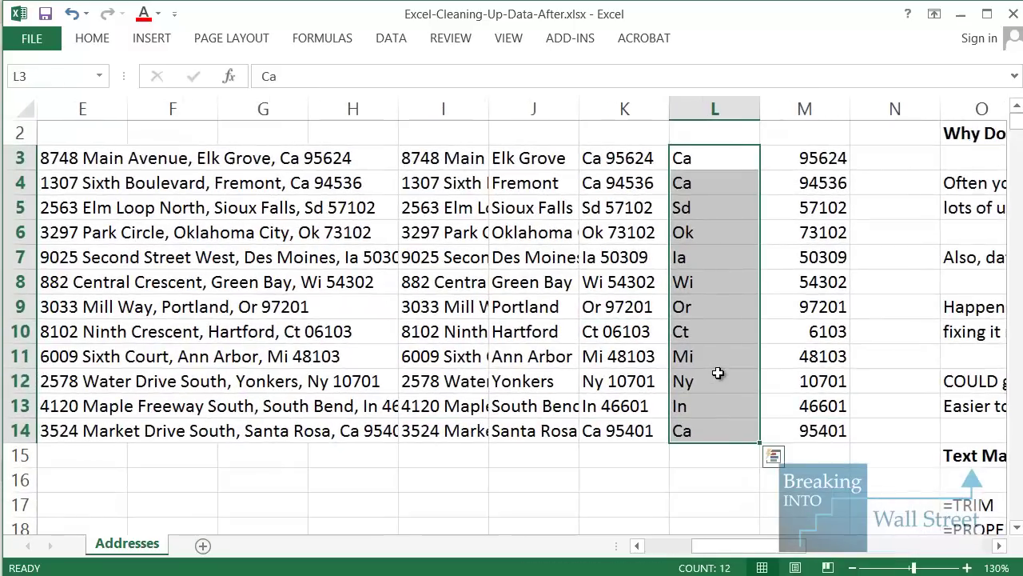
{"action": "left_click", "coordinate": [696, 209]}
{"action": "left_click", "coordinate": [656, 157]}
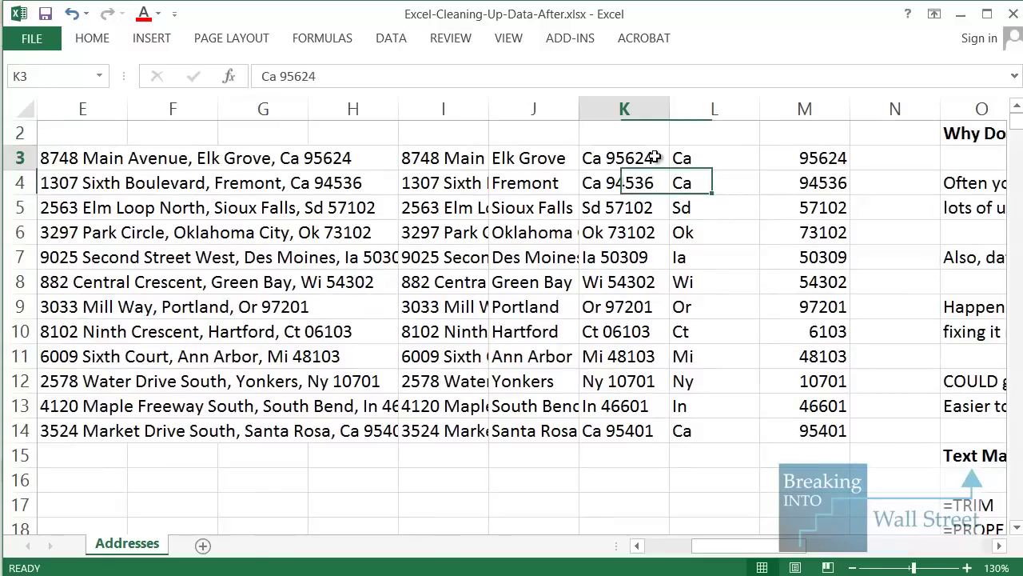
{"action": "left_click", "coordinate": [722, 164]}
{"action": "left_click_drag", "start_coordinate": [723, 162], "coordinate": [715, 439]}
Clear the combined state and ZIP entries from K3:K14
{"action": "left_click_drag", "start_coordinate": [592, 157], "coordinate": [614, 431]}
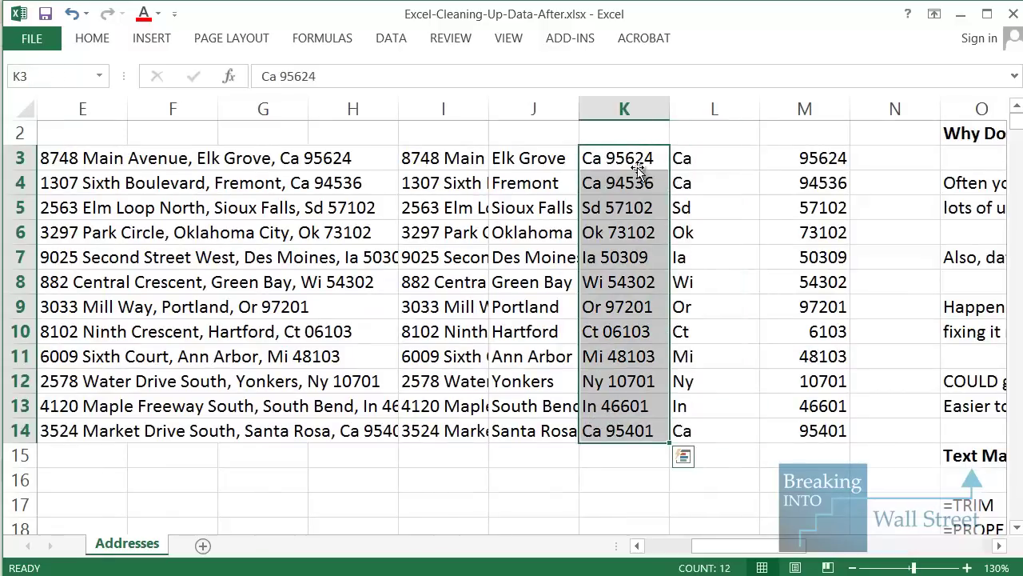
{"action": "scroll", "coordinate": [688, 185], "scroll_direction": "up", "scroll_amount": 1}
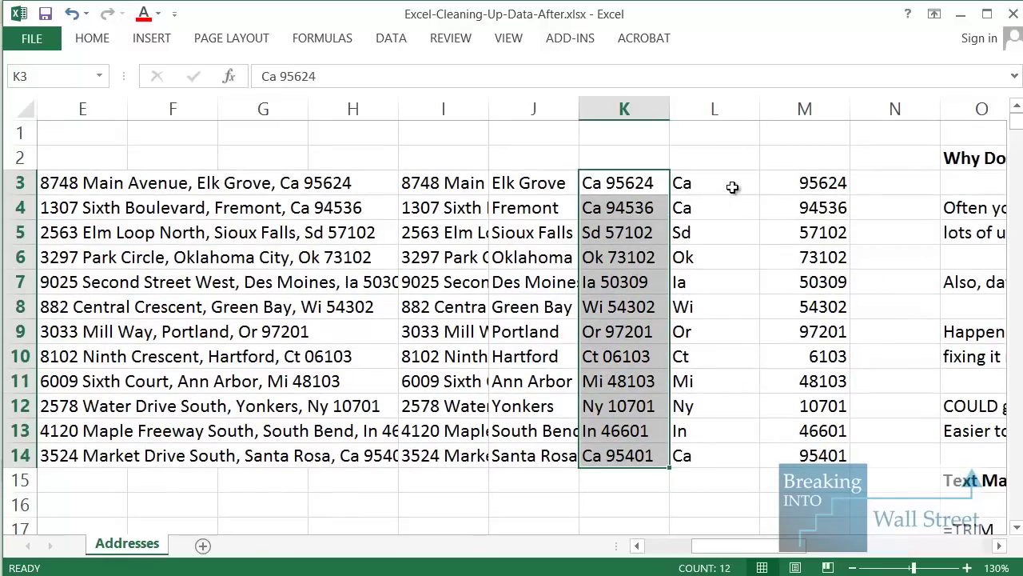
{"action": "scroll", "coordinate": [731, 192], "scroll_direction": "down", "scroll_amount": 2}
{"action": "key", "text": "Delete"}
{"action": "key", "text": "shift+Up"}
{"action": "key", "text": "shift+Up"}
{"action": "key", "text": "shift+Up"}
{"action": "key", "text": "shift+Up"}
{"action": "key", "text": "shift+Up"}
{"action": "key", "text": "shift+Up"}
{"action": "key", "text": "shift+Up"}
{"action": "key", "text": "shift+Up"}
{"action": "key", "text": "shift+Up"}
{"action": "key", "text": "shift+Up"}
{"action": "key", "text": "shift+Up"}
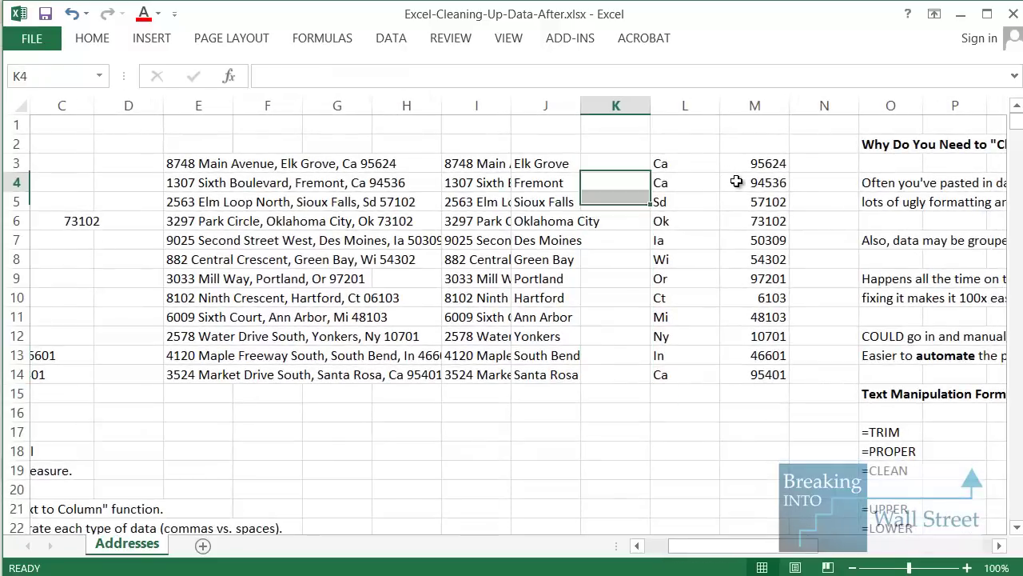
Enter the formula =UPPER(L3) in K3 to capitalize the first state abbreviation
{"action": "type", "text": "=UPPER("}
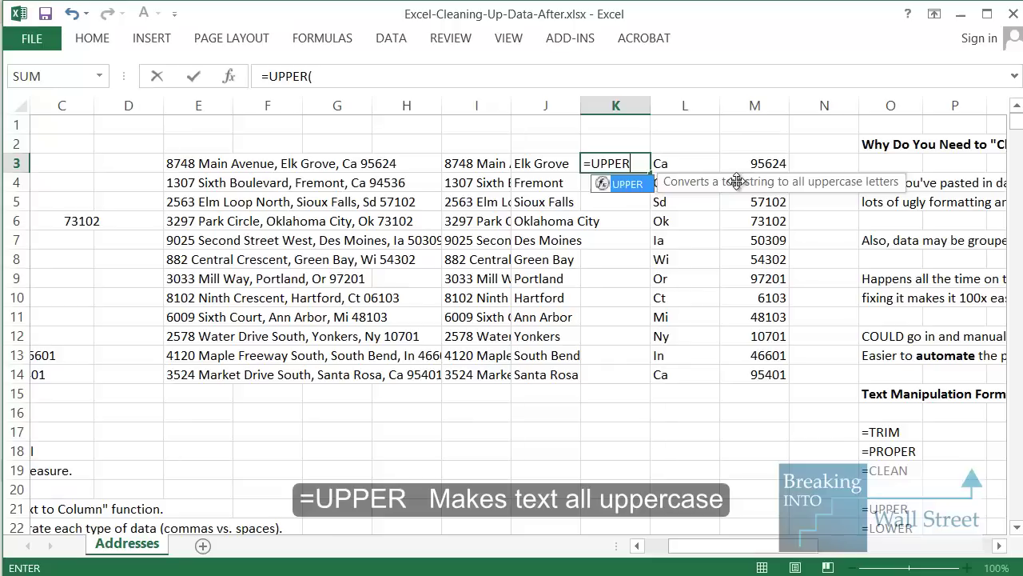
{"action": "key", "text": "Right"}
{"action": "type", "text": ")"}
{"action": "key", "text": "Return"}
Copy the UPPER formula from K3 down through K14, pasting formulas only
{"action": "key", "text": "ctrl+c"}
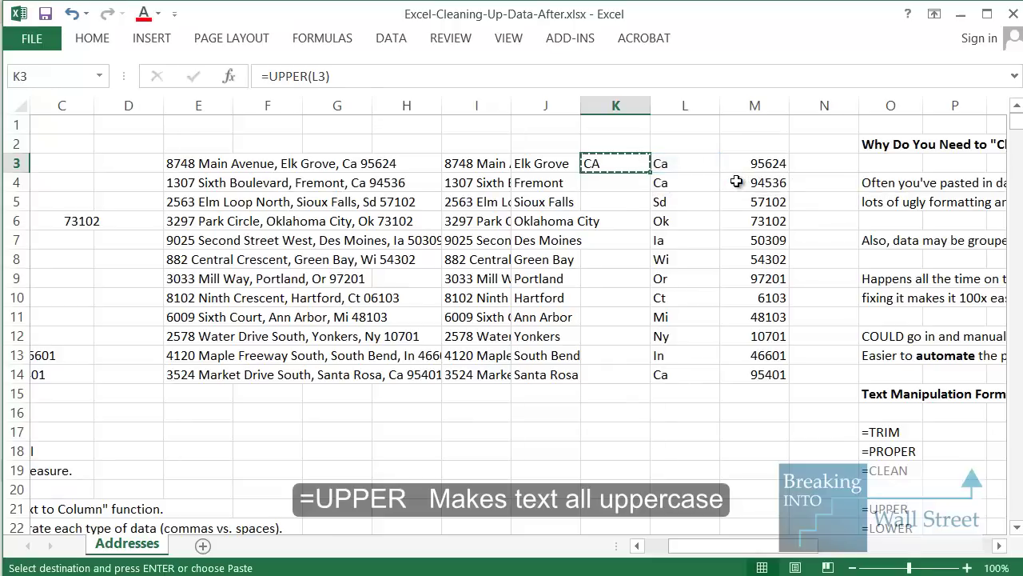
{"action": "key", "text": "shift+Down"}
{"action": "key", "text": "shift+Down"}
{"action": "key", "text": "shift+Down"}
{"action": "key", "text": "shift+Down"}
{"action": "key", "text": "shift+Down"}
{"action": "key", "text": "shift+Down"}
{"action": "key", "text": "shift+Down"}
{"action": "key", "text": "shift+Down"}
{"action": "key", "text": "shift+Down"}
{"action": "key", "text": "shift+Down"}
{"action": "key", "text": "shift+Down"}
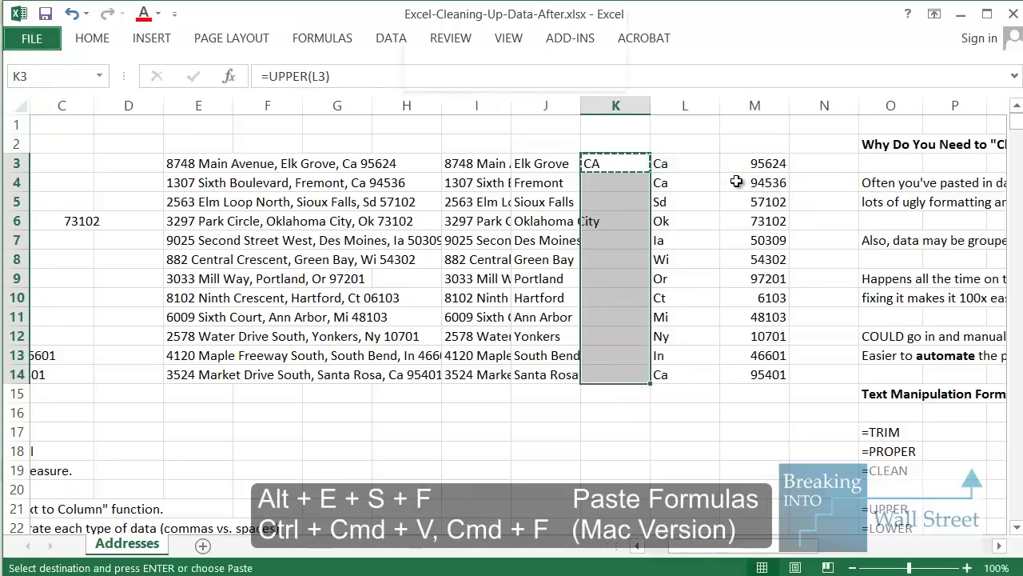
{"action": "key", "text": "alt+e"}
{"action": "key", "text": "s"}
{"action": "key", "text": "f"}
{"action": "key", "text": "Return"}
{"action": "key", "text": "Escape"}
{"action": "key", "text": "shift+Up"}
{"action": "key", "text": "shift+Up"}
{"action": "key", "text": "shift+Up"}
{"action": "key", "text": "shift+Up"}
{"action": "key", "text": "shift+Up"}
{"action": "key", "text": "shift+Up"}
{"action": "key", "text": "shift+Up"}
{"action": "key", "text": "shift+Up"}
{"action": "key", "text": "shift+Up"}
{"action": "key", "text": "shift+Up"}
{"action": "key", "text": "shift+Up"}
{"action": "key", "text": "Up"}
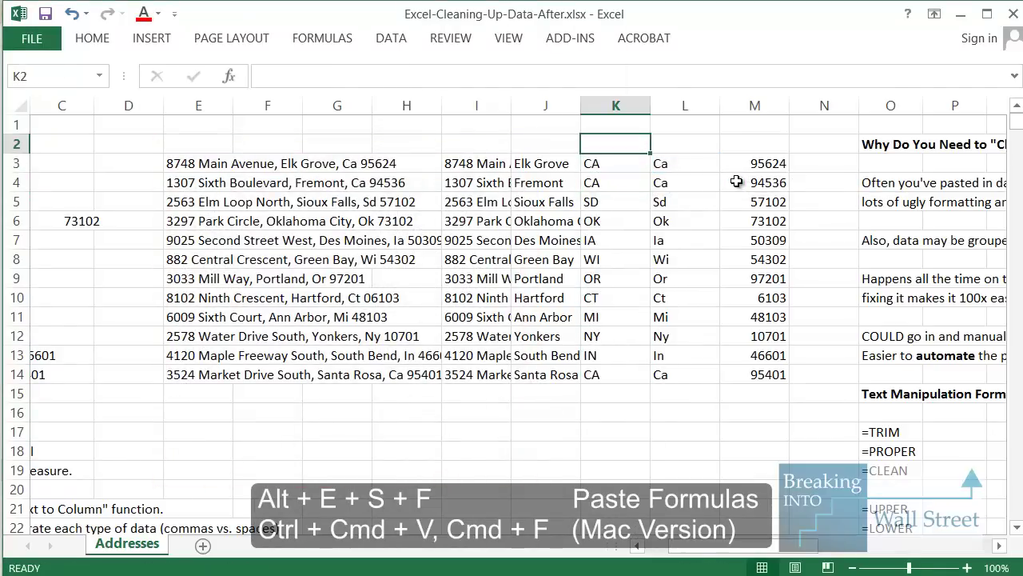
Convert the UPPER formulas in K3:K14 to values by copying and pasting them in place as values
{"action": "key", "text": "Down"}
{"action": "key", "text": "ctrl+shift+Down"}
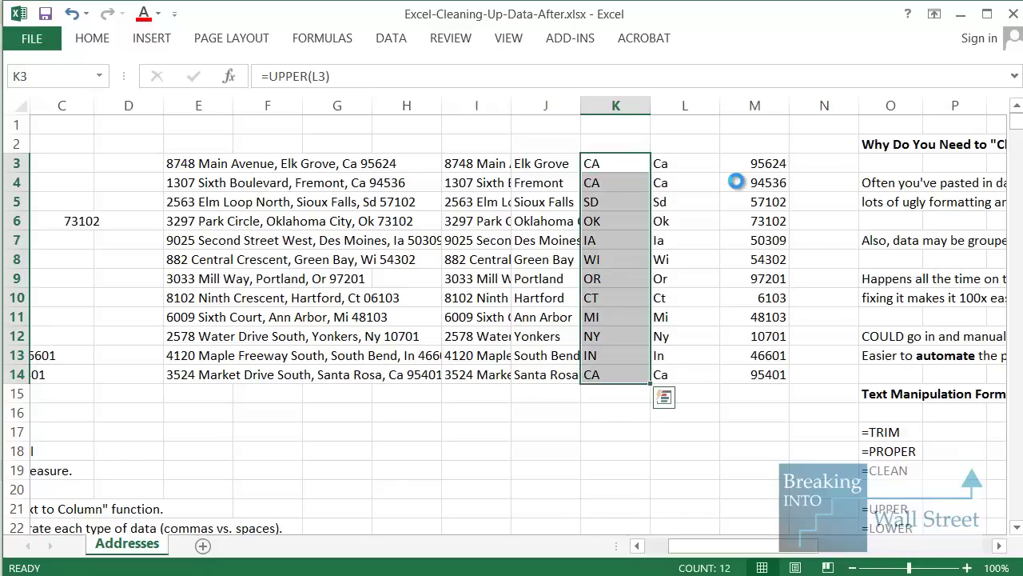
{"action": "key", "text": "ctrl+c"}
{"action": "key", "text": "alt+e"}
{"action": "key", "text": "s"}
{"action": "key", "text": "v"}
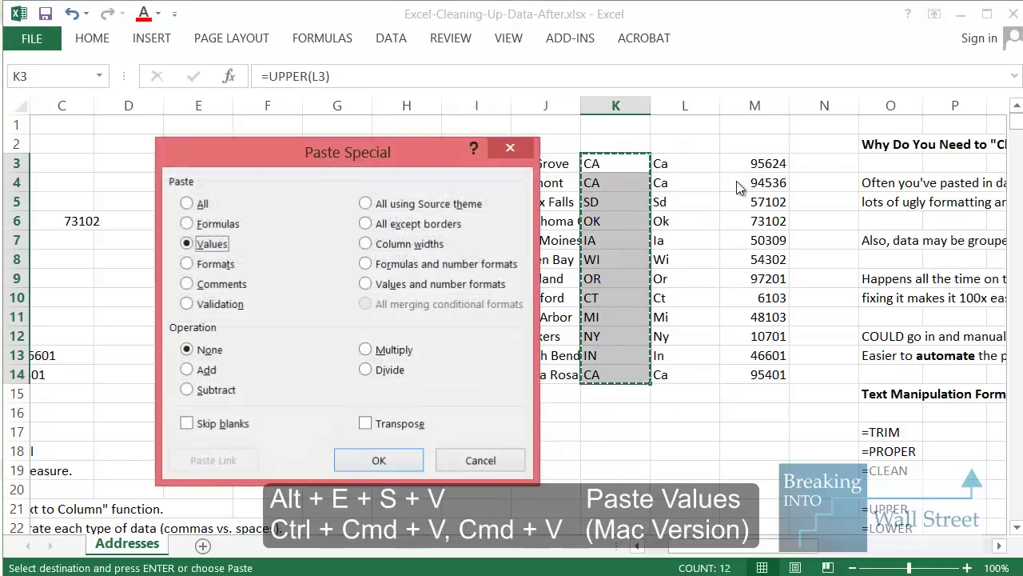
{"action": "key", "text": "Return"}
{"action": "key", "text": "Escape"}
Delete the whole column L holding the mixed-case state abbreviations
{"action": "key", "text": "Right"}
{"action": "key", "text": "Down"}
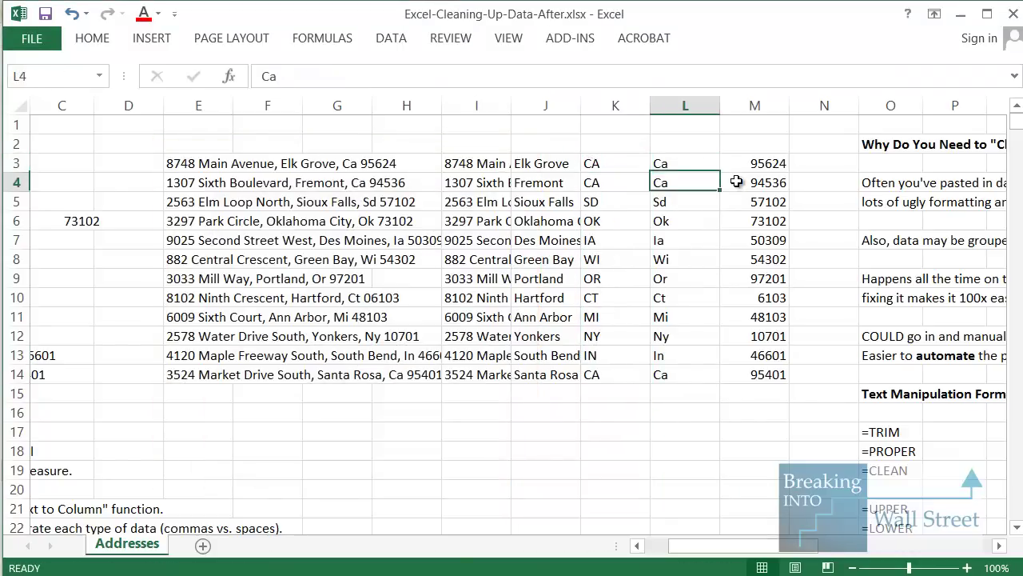
{"action": "key", "text": "Up"}
{"action": "key", "text": "ctrl+space"}
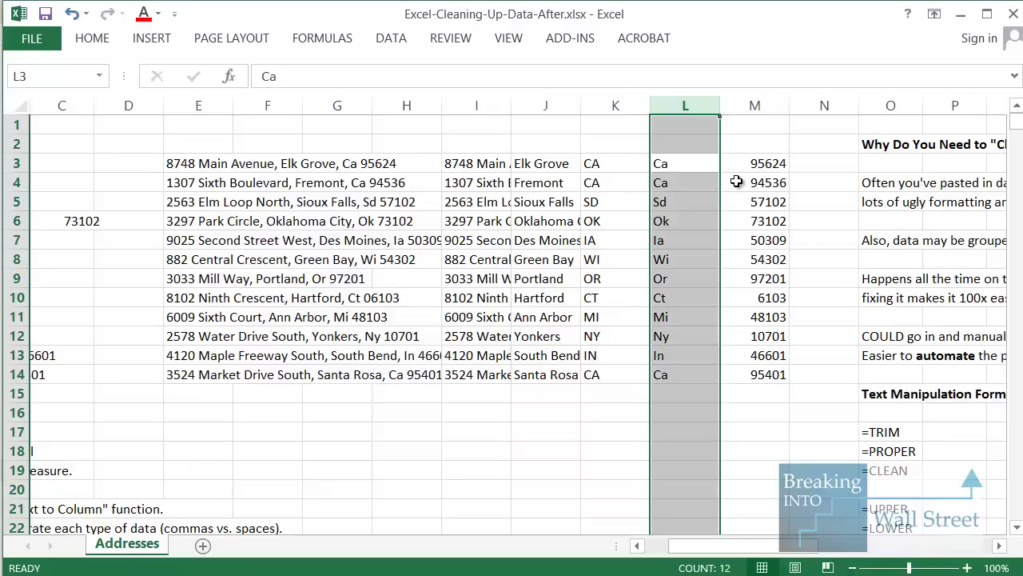
{"action": "key", "text": "Down"}
{"action": "key", "text": "Up"}
{"action": "key", "text": "ctrl+space"}
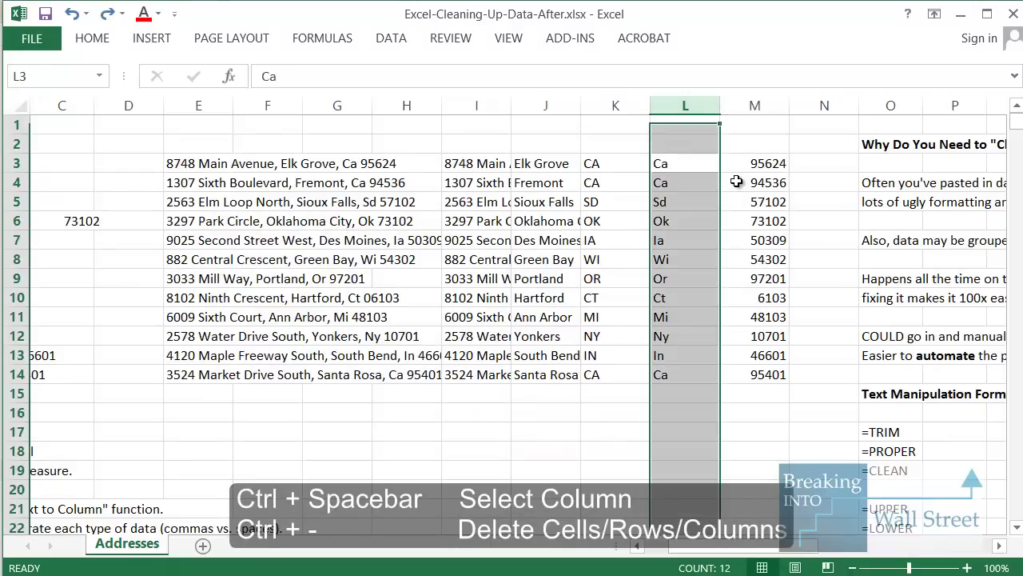
{"action": "key", "text": "ctrl+minus"}
{"action": "key", "text": "Down"}
{"action": "key", "text": "Up"}
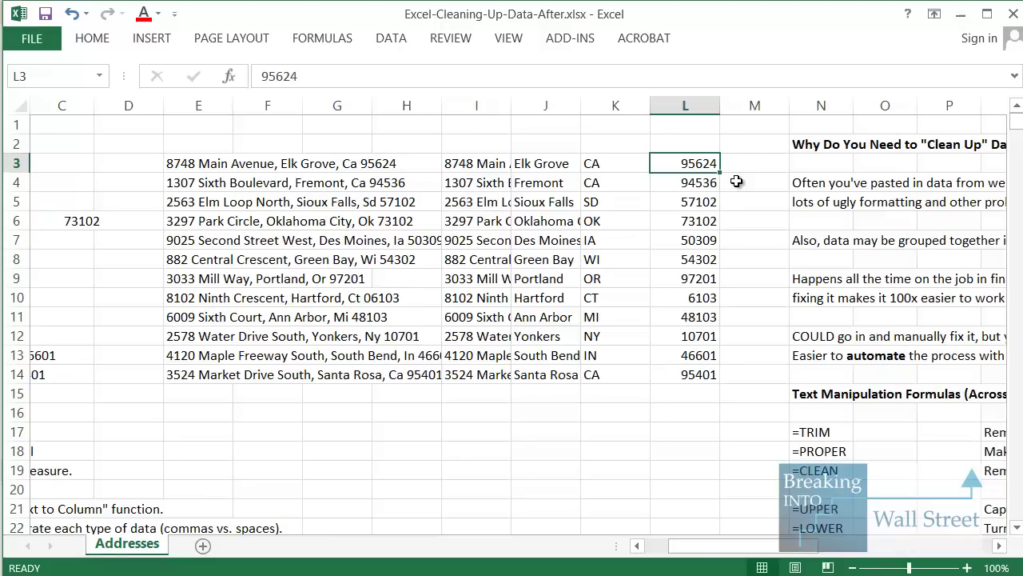
Check the number format applied to L3 and inspect the Hartford ZIP code in L10
{"action": "key", "text": "ctrl+1"}
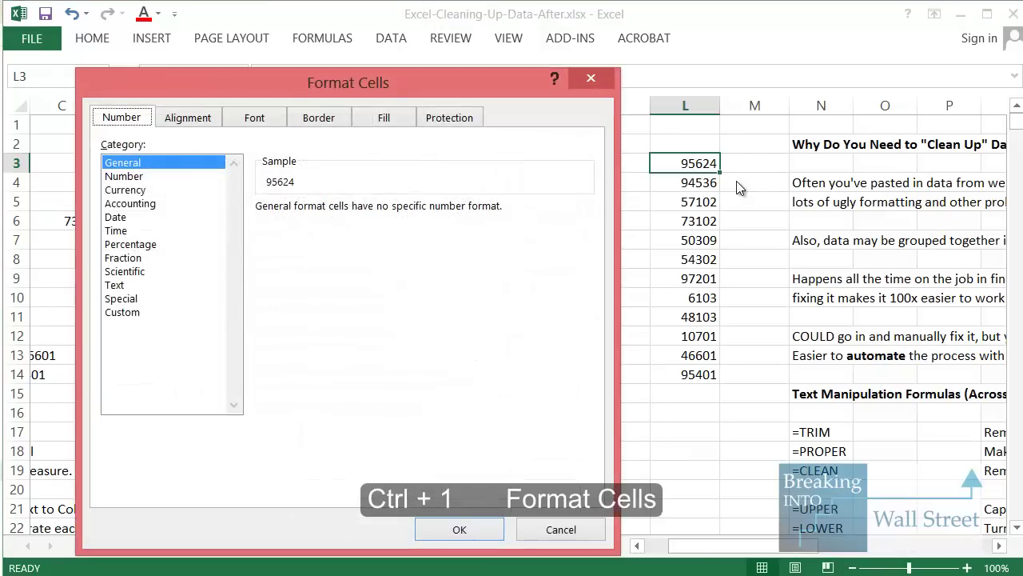
{"action": "left_click_drag", "start_coordinate": [83, 120], "coordinate": [240, 181]}
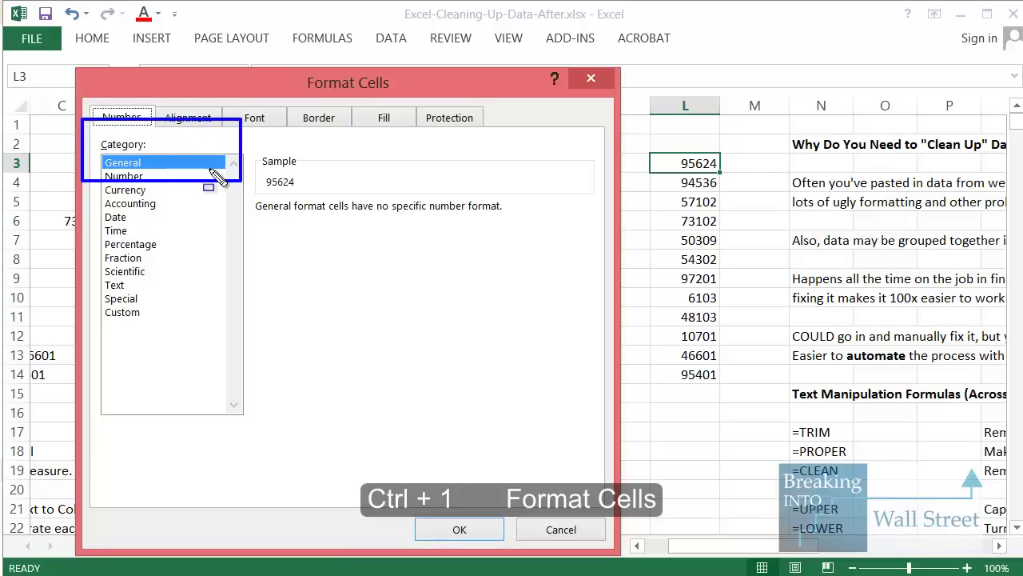
{"action": "key", "text": "Escape"}
{"action": "left_click", "coordinate": [592, 74]}
{"action": "left_click", "coordinate": [685, 297]}
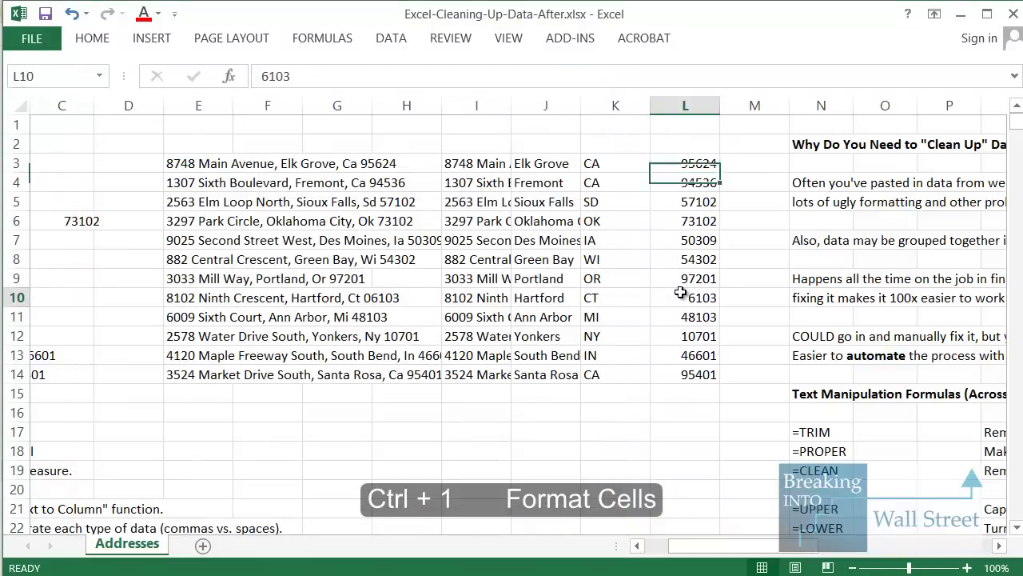
{"action": "scroll", "coordinate": [703, 326], "scroll_direction": "up", "scroll_amount": 1}
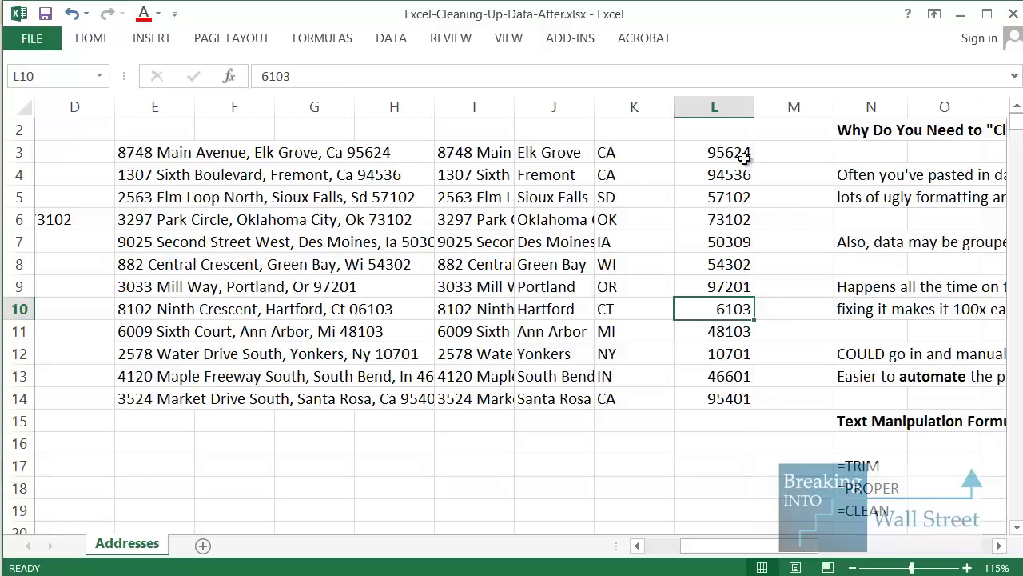
Format the ZIP codes in L3:L14 as Text
{"action": "left_click_drag", "start_coordinate": [744, 158], "coordinate": [732, 389]}
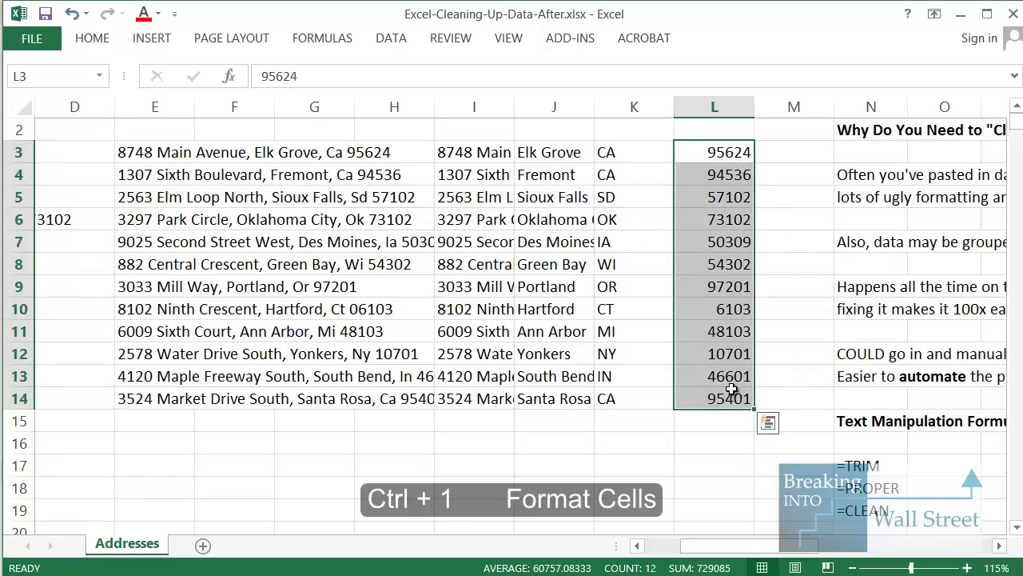
{"action": "key", "text": "ctrl+1"}
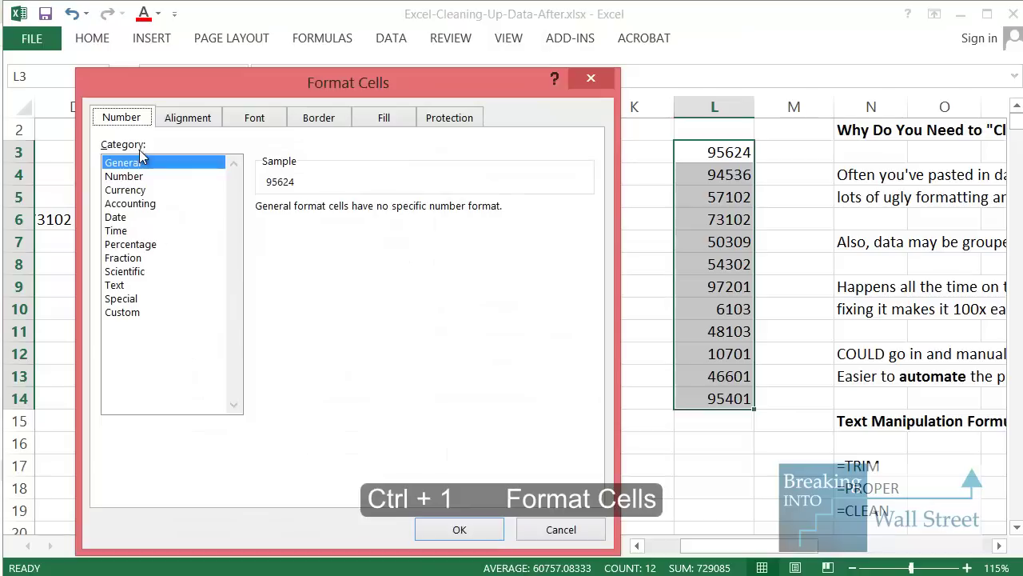
{"action": "key", "text": "Tab"}
{"action": "key", "text": "Down"}
{"action": "key", "text": "Down"}
{"action": "key", "text": "Down"}
{"action": "key", "text": "Down"}
{"action": "key", "text": "Down"}
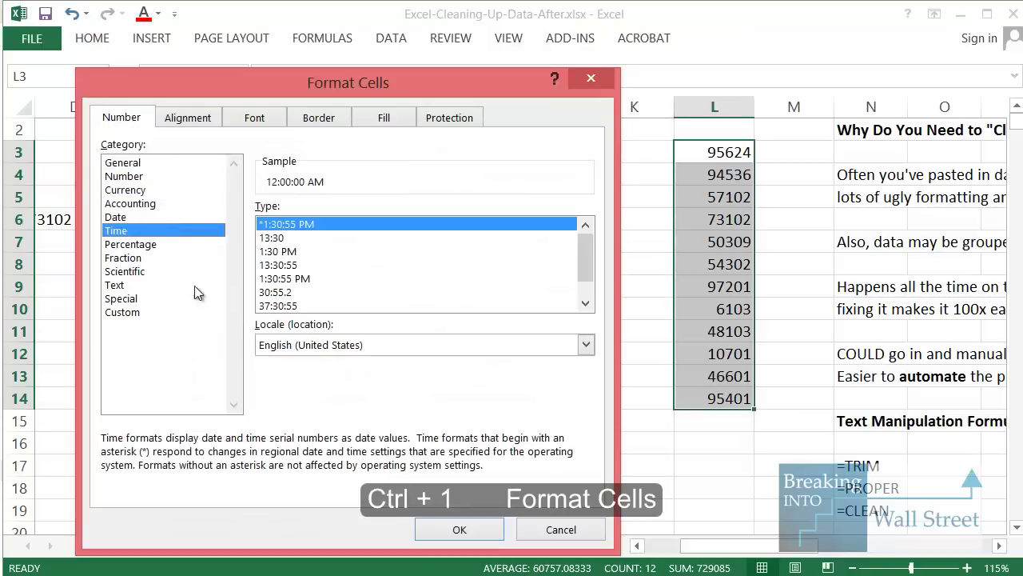
{"action": "left_click", "coordinate": [196, 286]}
{"action": "left_click", "coordinate": [461, 528]}
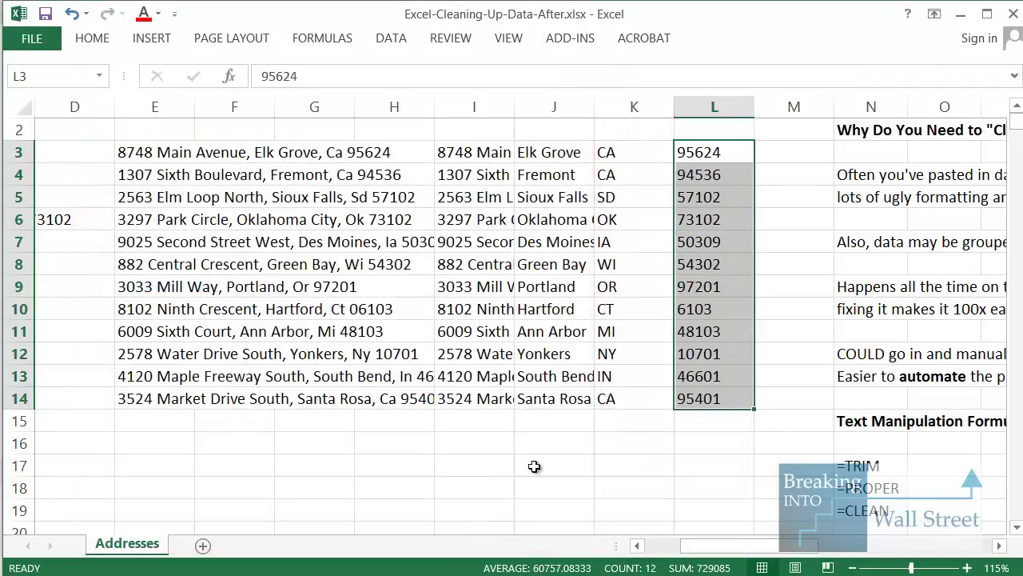
Add the missing leading zero to the Hartford ZIP code in L10 so it reads 06103
{"action": "left_click", "coordinate": [720, 312]}
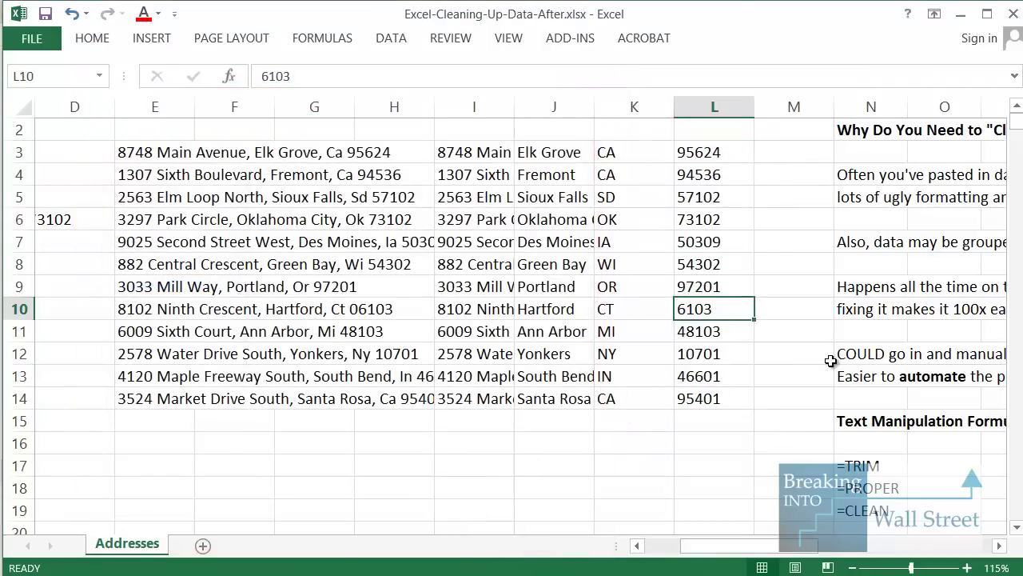
{"action": "key", "text": "F2"}
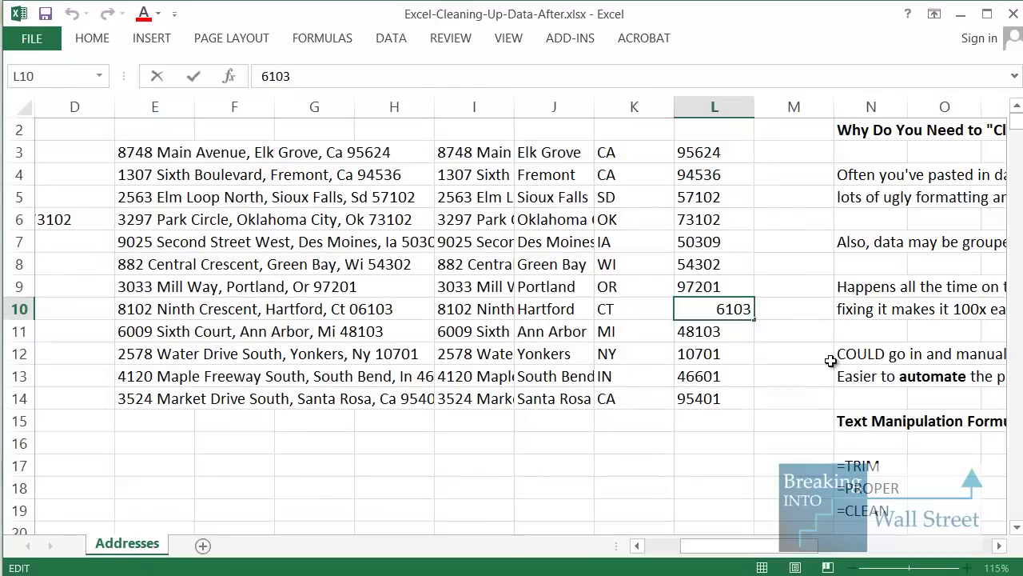
{"action": "key", "text": "ctrl+Return"}
{"action": "key", "text": "F2"}
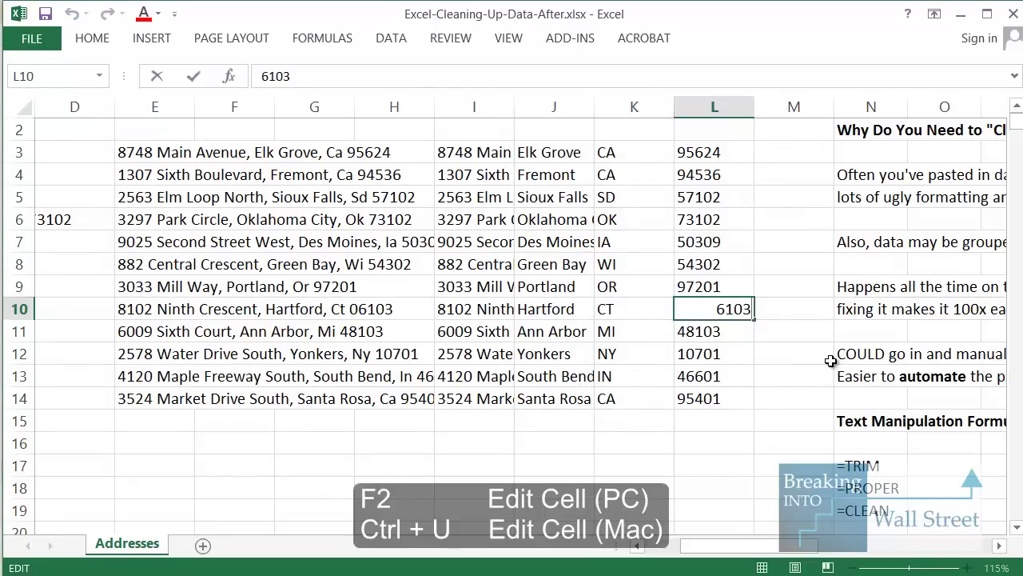
{"action": "key", "text": "Left"}
{"action": "key", "text": "Left"}
{"action": "key", "text": "Left"}
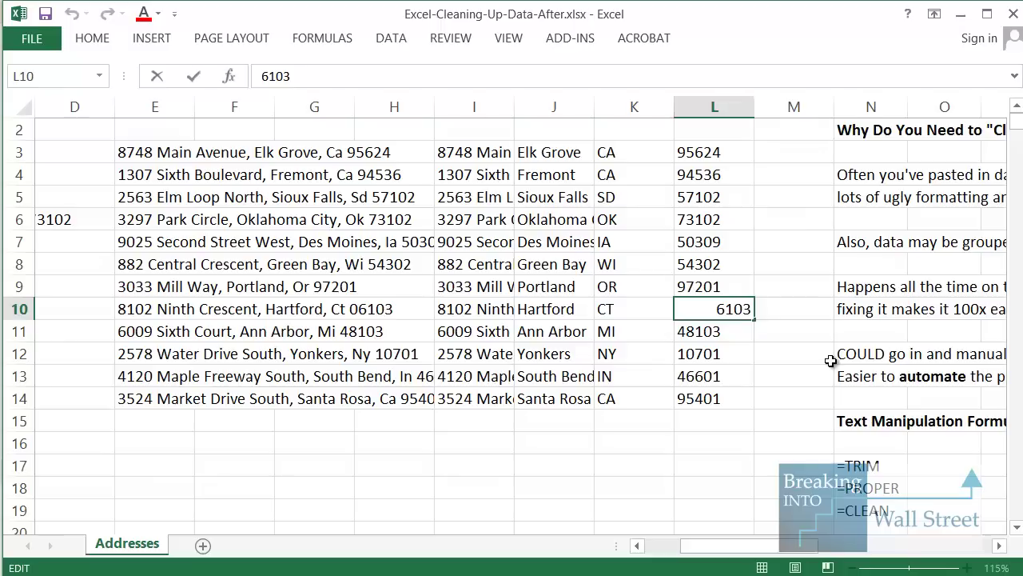
{"action": "type", "text": "0"}
{"action": "key", "text": "ctrl+Return"}
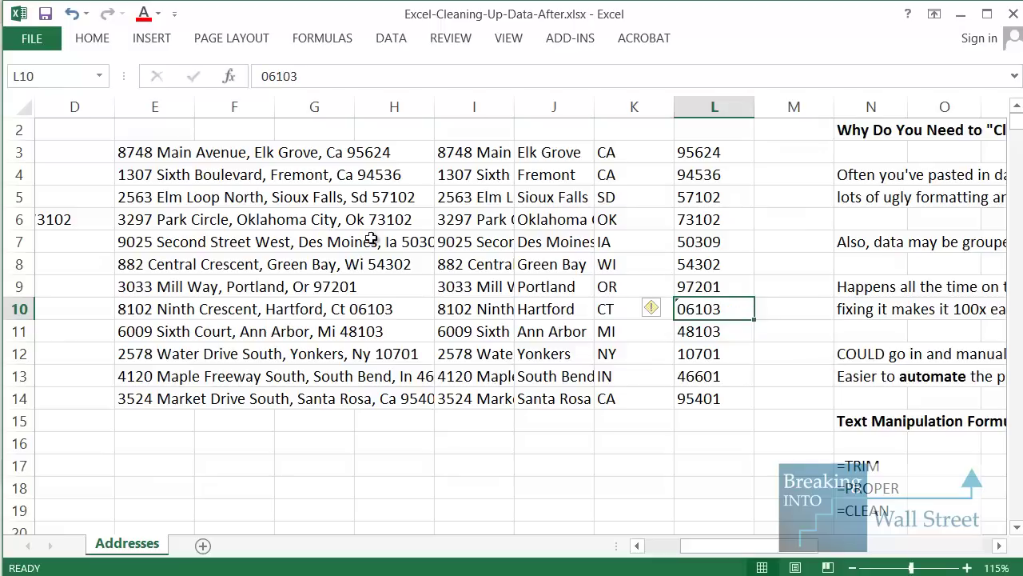
{"action": "left_click", "coordinate": [729, 353]}
{"action": "left_click", "coordinate": [652, 269]}
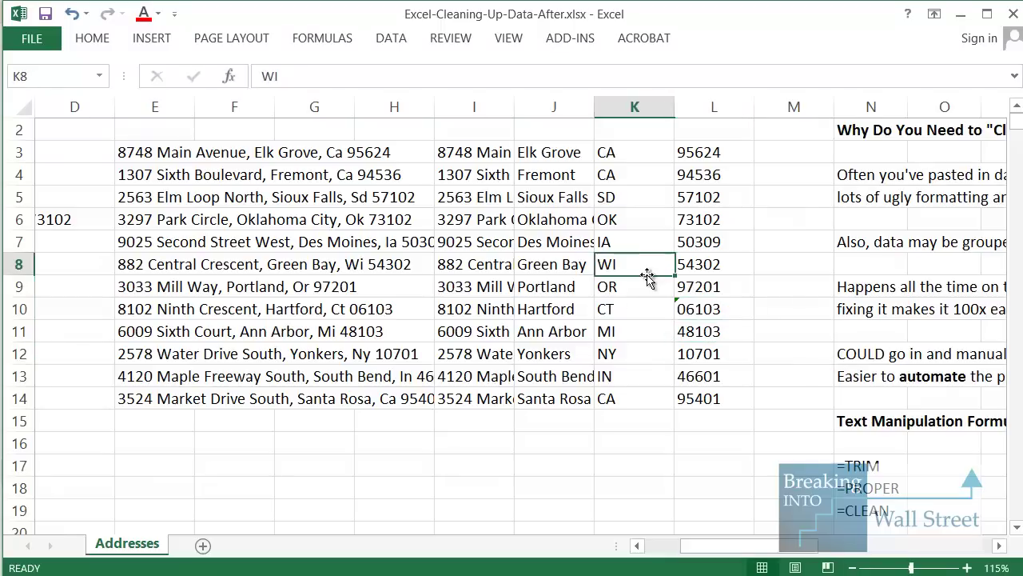
{"action": "left_click", "coordinate": [588, 309]}
{"action": "left_click", "coordinate": [550, 401]}
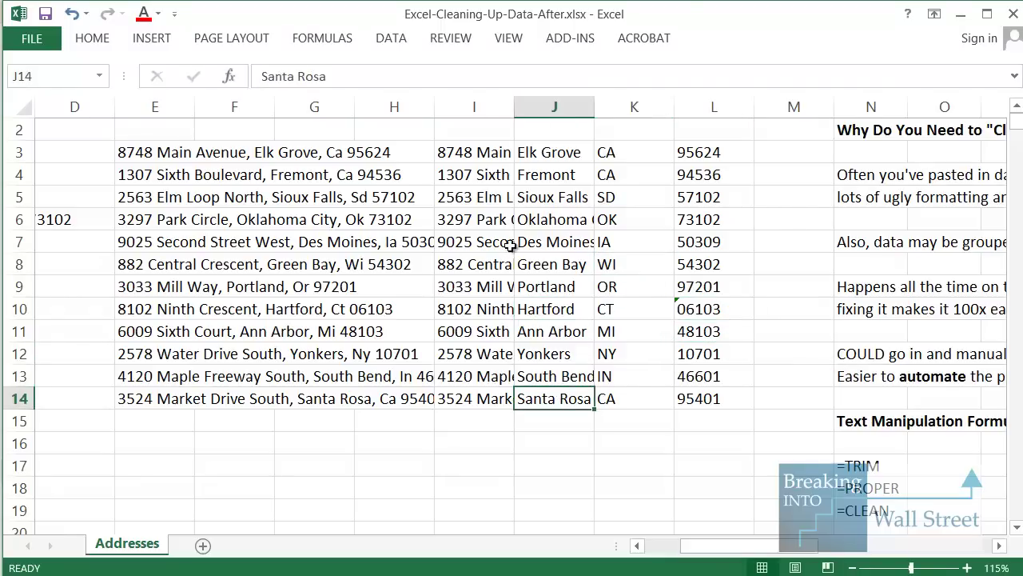
{"action": "left_click_drag", "start_coordinate": [465, 155], "coordinate": [655, 393]}
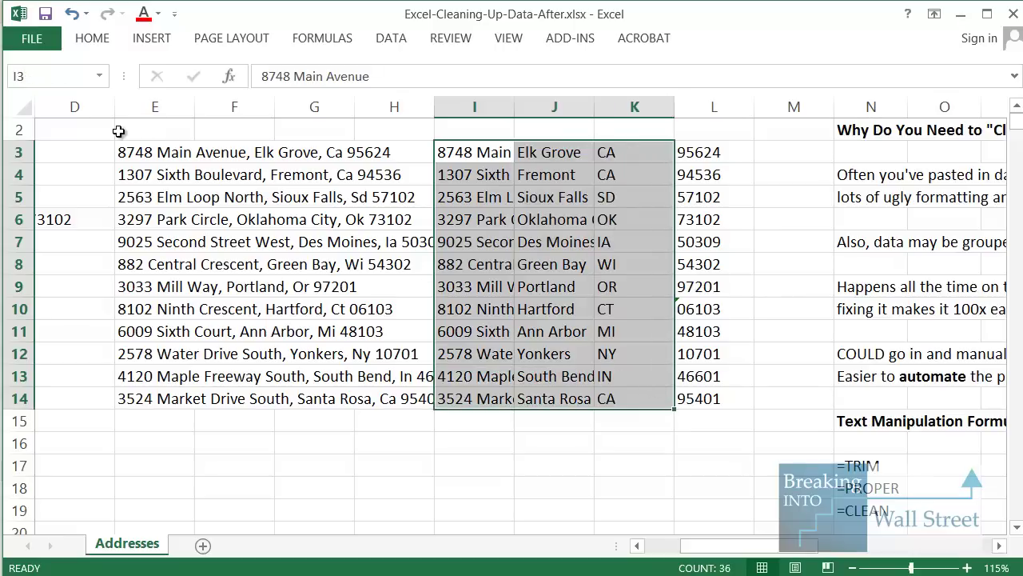
Clear the combined full addresses from column E, rows 3 to 14
{"action": "left_click", "coordinate": [158, 154]}
{"action": "left_click_drag", "start_coordinate": [172, 204], "coordinate": [196, 398]}
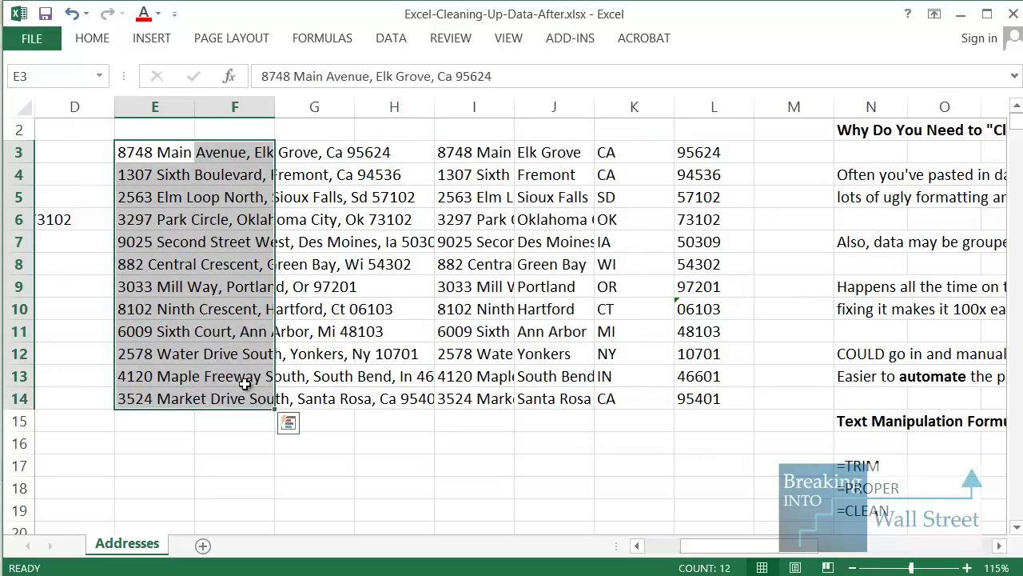
{"action": "key", "text": "Delete"}
Move the cleaned address, city, state and ZIP data in I3:L14 to B3, overwriting the original messy addresses
{"action": "key", "text": "Right"}
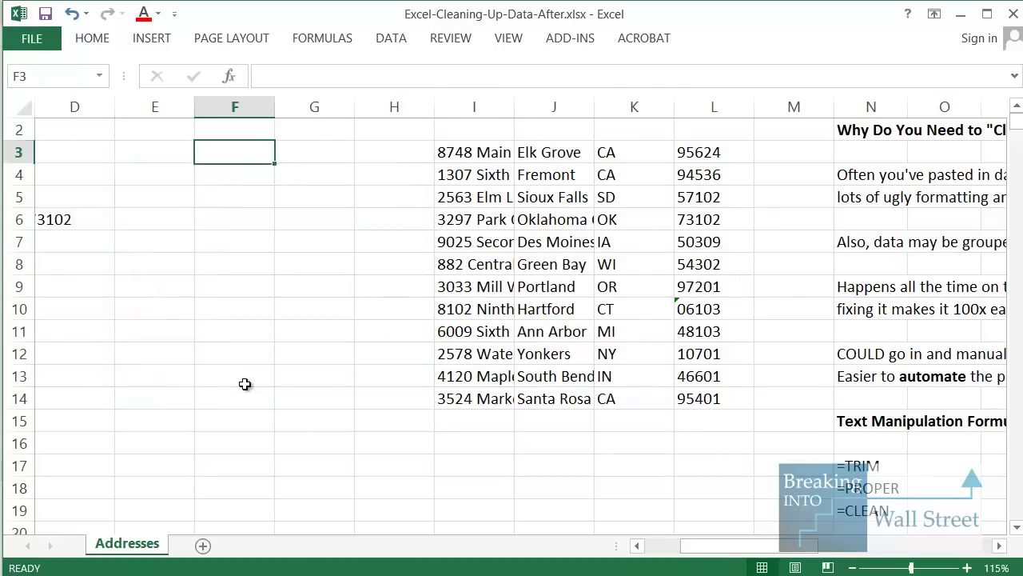
{"action": "key", "text": "Right"}
{"action": "key", "text": "Right"}
{"action": "key", "text": "Right"}
{"action": "key", "text": "shift+Down"}
{"action": "key", "text": "shift+Down"}
{"action": "key", "text": "shift+Down"}
{"action": "key", "text": "shift+Down"}
{"action": "key", "text": "shift+Down"}
{"action": "key", "text": "shift+Down"}
{"action": "key", "text": "shift+Down"}
{"action": "key", "text": "shift+Down"}
{"action": "key", "text": "shift+Down"}
{"action": "key", "text": "shift+Down"}
{"action": "key", "text": "shift+Down"}
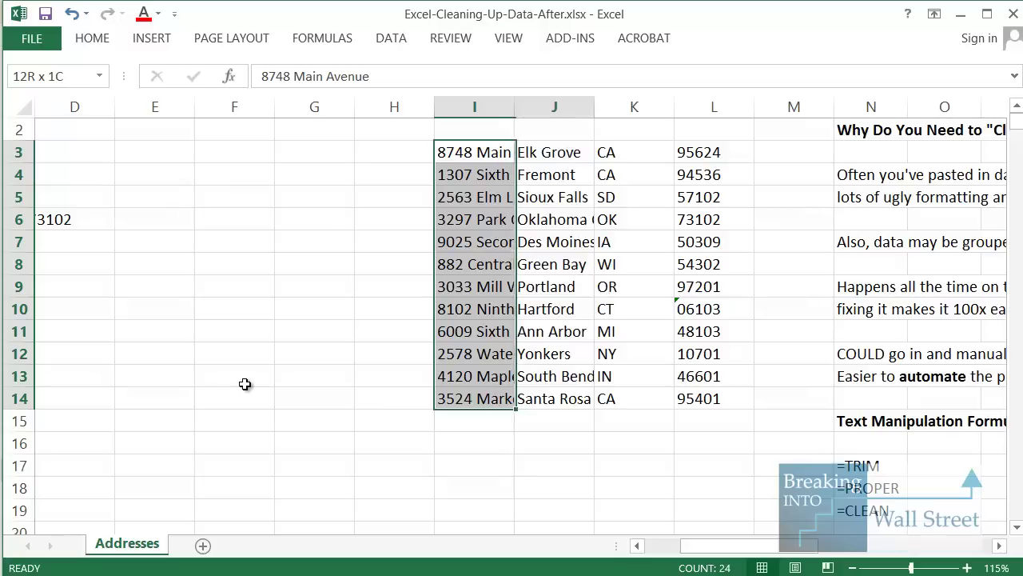
{"action": "key", "text": "shift+Right"}
{"action": "key", "text": "shift+Right"}
{"action": "key", "text": "shift+Right"}
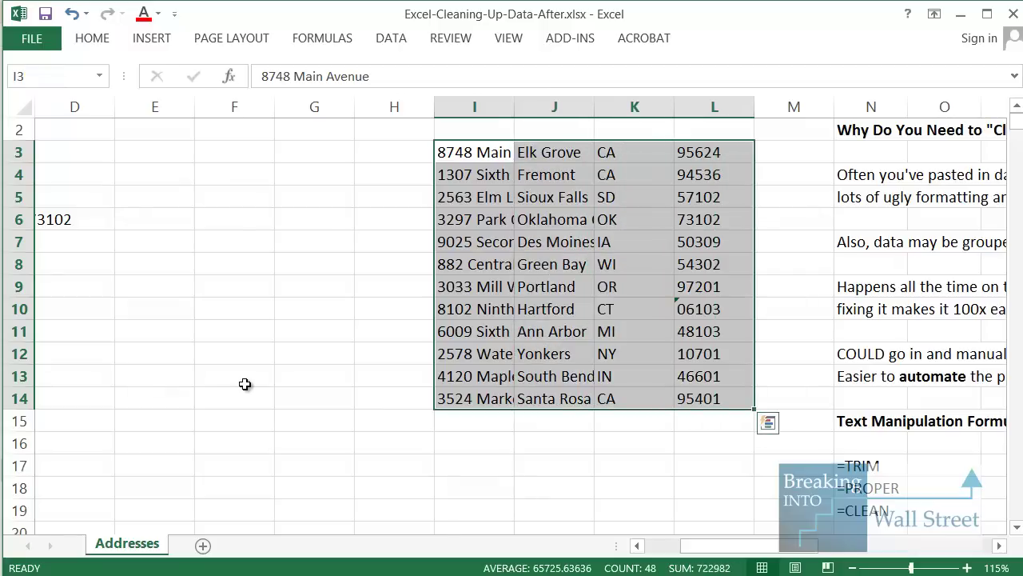
{"action": "key", "text": "ctrl+x"}
{"action": "key", "text": "ctrl+x"}
{"action": "key", "text": "Left"}
{"action": "key", "text": "Left"}
{"action": "key", "text": "Left"}
{"action": "key", "text": "Left"}
{"action": "key", "text": "Left"}
{"action": "key", "text": "Left"}
{"action": "key", "text": "Left"}
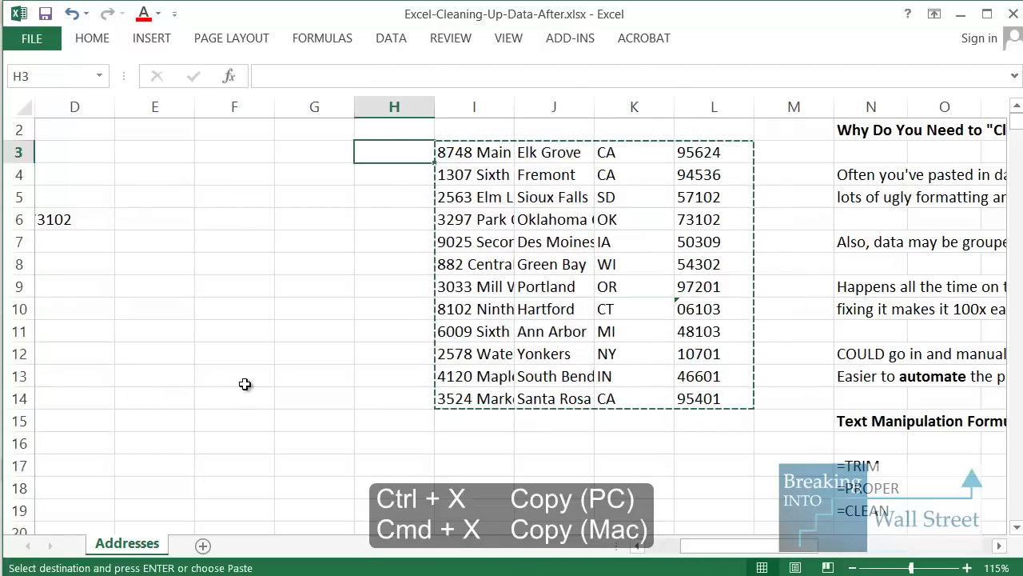
{"action": "key", "text": "Right"}
{"action": "key", "text": "Right"}
{"action": "key", "text": "Right"}
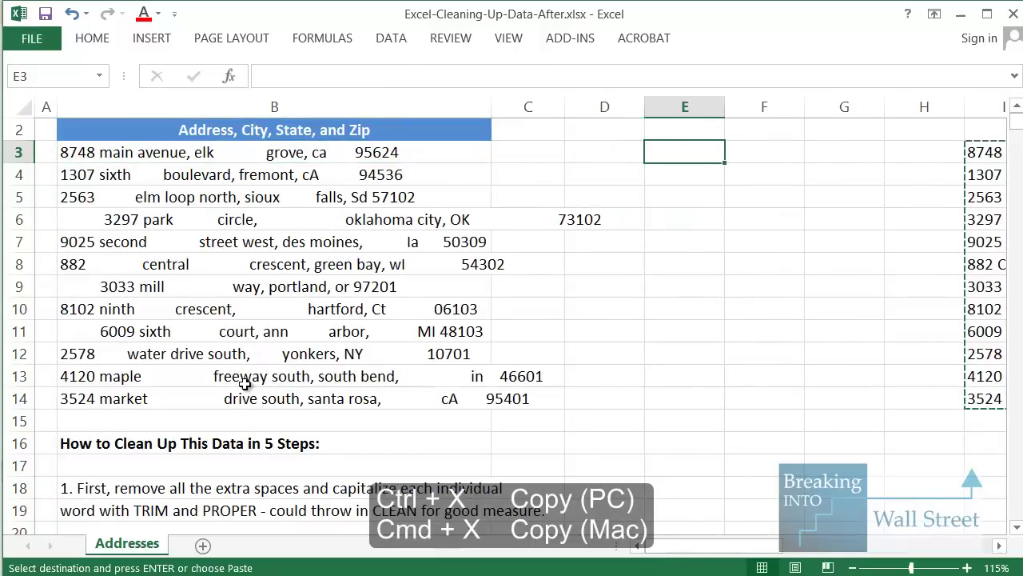
{"action": "key", "text": "Left"}
{"action": "key", "text": "Left"}
{"action": "key", "text": "Left"}
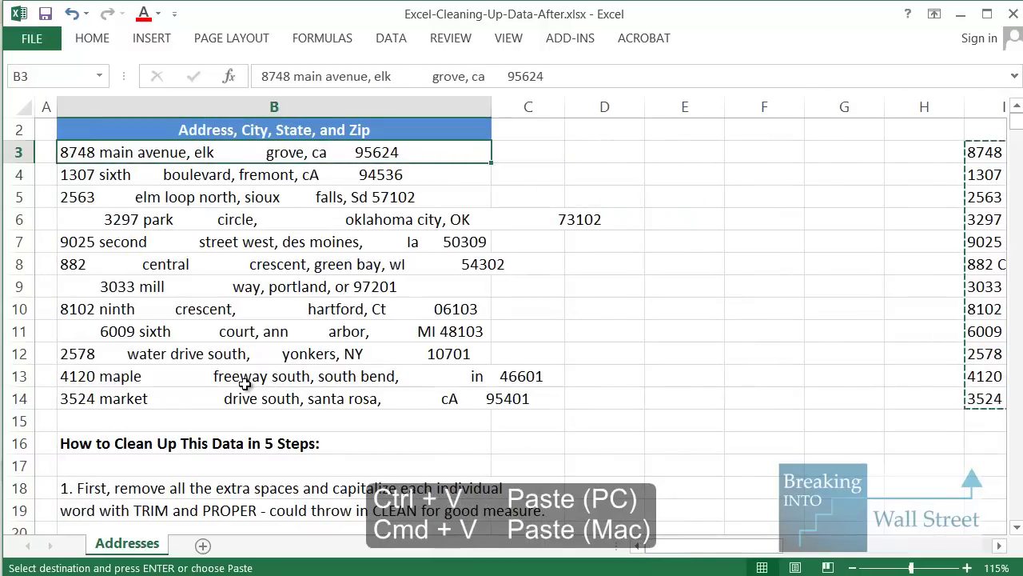
{"action": "key", "text": "ctrl+v"}
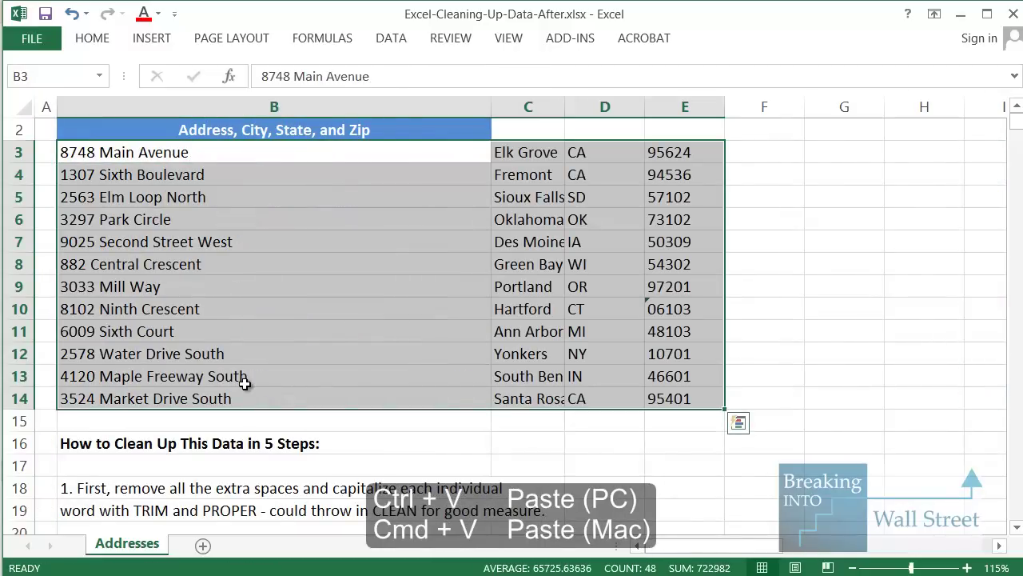
Review the separated address, city, state and ZIP columns in B3:E14 one by one
{"action": "key", "text": "Down"}
{"action": "key", "text": "Up"}
{"action": "key", "text": "ctrl+shift+Down"}
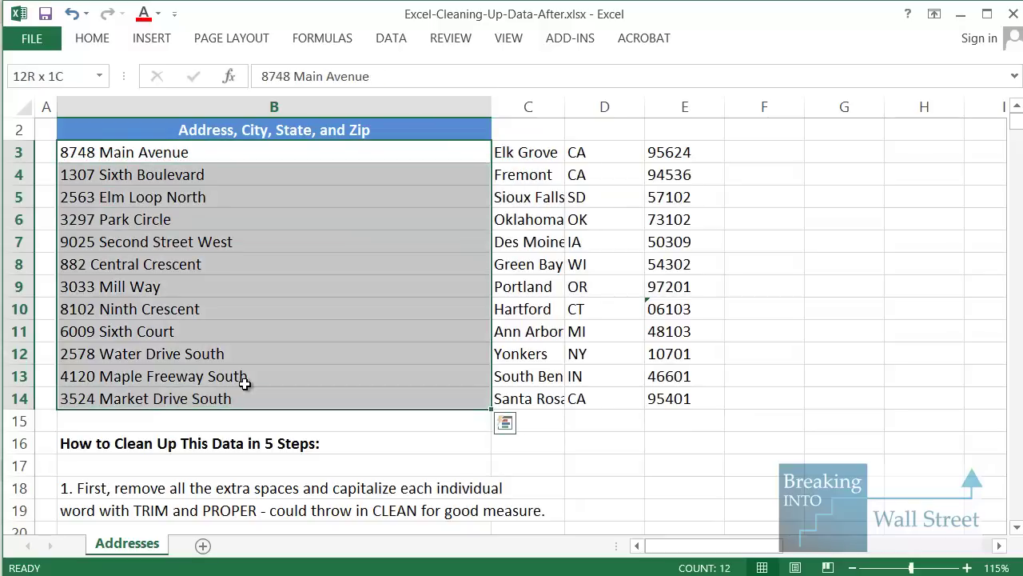
{"action": "key", "text": "Right"}
{"action": "key", "text": "ctrl+shift+Down"}
{"action": "key", "text": "Right"}
{"action": "key", "text": "ctrl+shift+Down"}
{"action": "key", "text": "Right"}
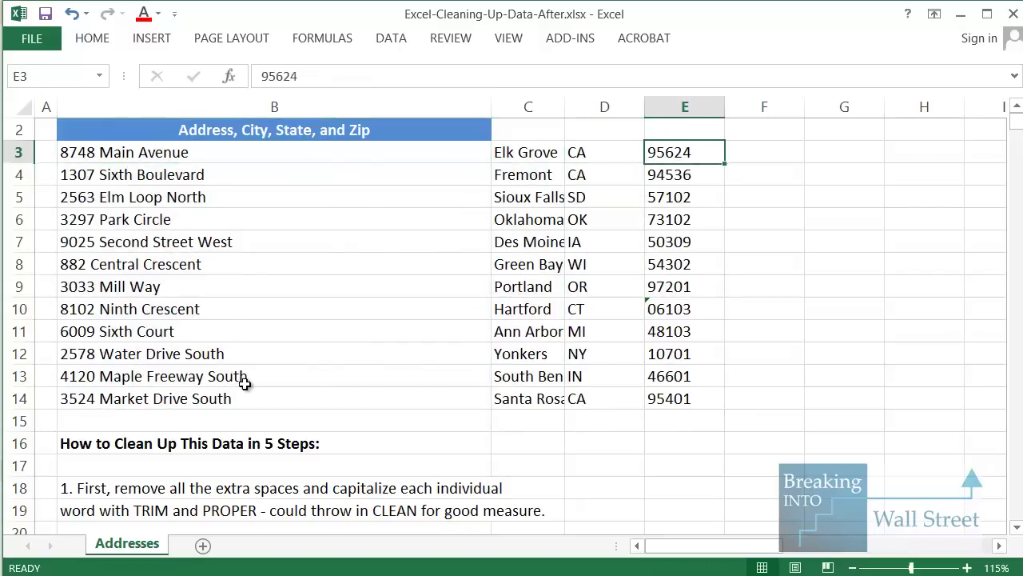
{"action": "key", "text": "ctrl+shift+Down"}
{"action": "key", "text": "Left"}
{"action": "key", "text": "Left"}
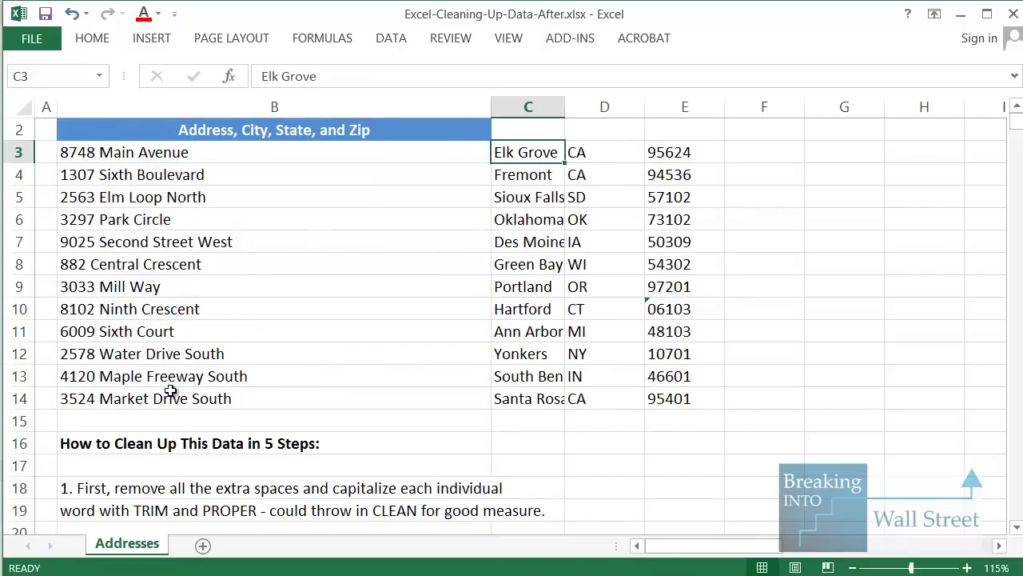
Read cleanup instructions 4 and 5 in rows 29 and 31 about column headers and deleting extra rows or columns
{"action": "scroll", "coordinate": [148, 389], "scroll_direction": "down", "scroll_amount": 7}
{"action": "left_click", "coordinate": [152, 328]}
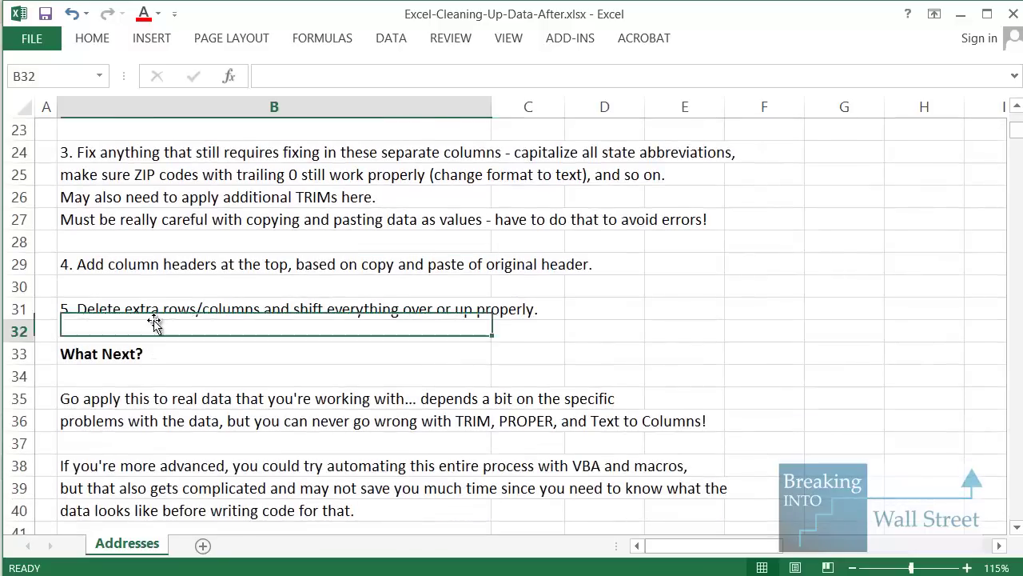
{"action": "left_click", "coordinate": [201, 309]}
{"action": "key", "text": "shift+space"}
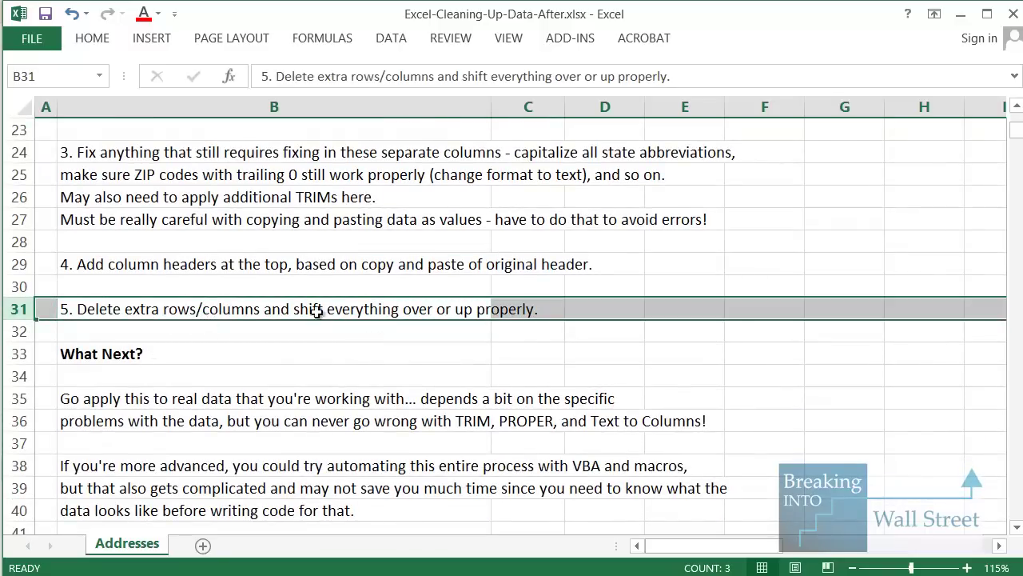
{"action": "left_click_drag", "start_coordinate": [200, 256], "coordinate": [632, 265]}
{"action": "key", "text": "ctrl+shift+Right"}
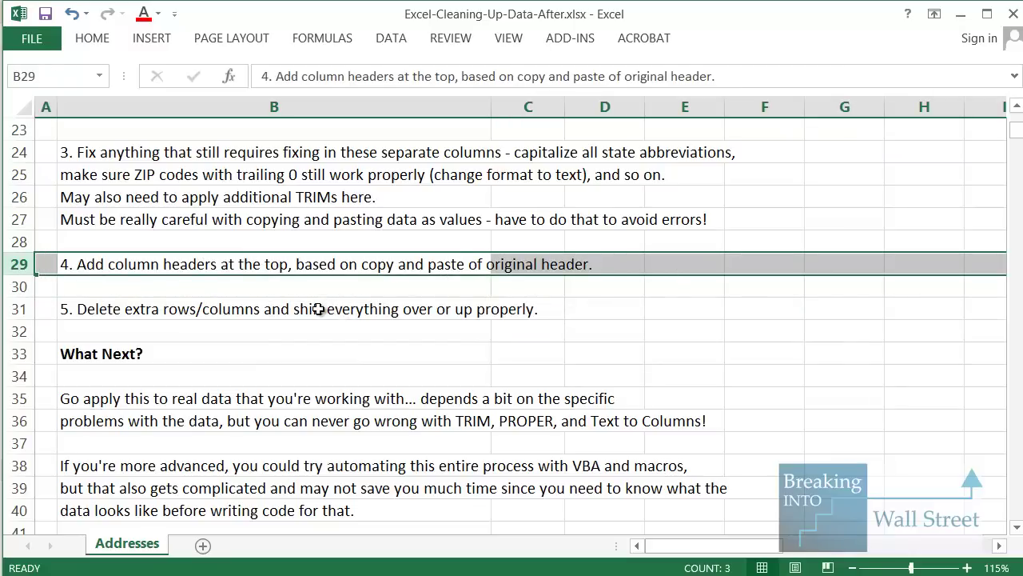
Copy the combined header in B2 across C2:E2 so every data column has a formatted header cell
{"action": "scroll", "coordinate": [318, 308], "scroll_direction": "up", "scroll_amount": 7}
{"action": "left_click", "coordinate": [323, 155]}
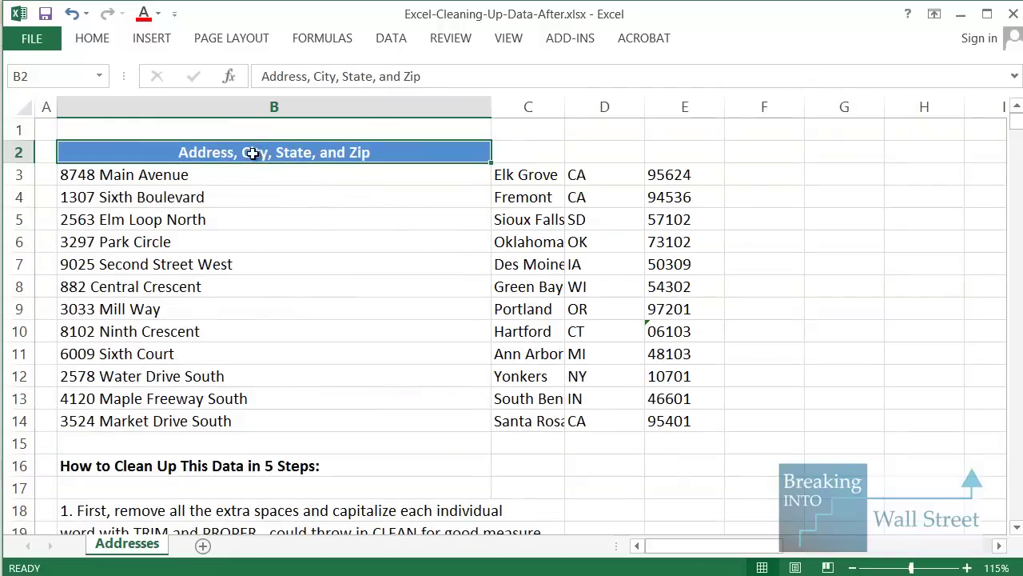
{"action": "left_click_drag", "start_coordinate": [53, 132], "coordinate": [734, 172]}
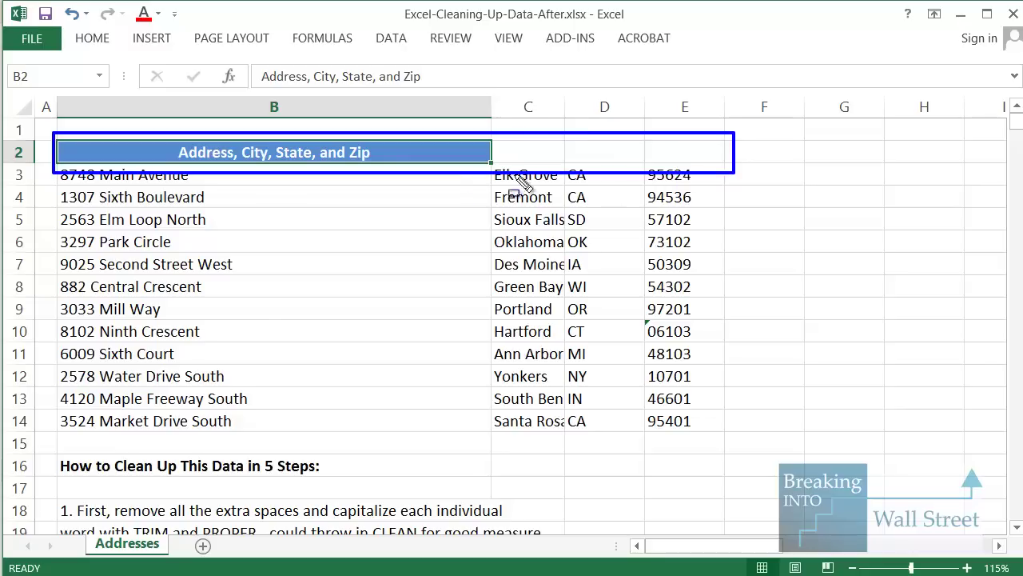
{"action": "key", "text": "Escape"}
{"action": "key", "text": "ctrl+c"}
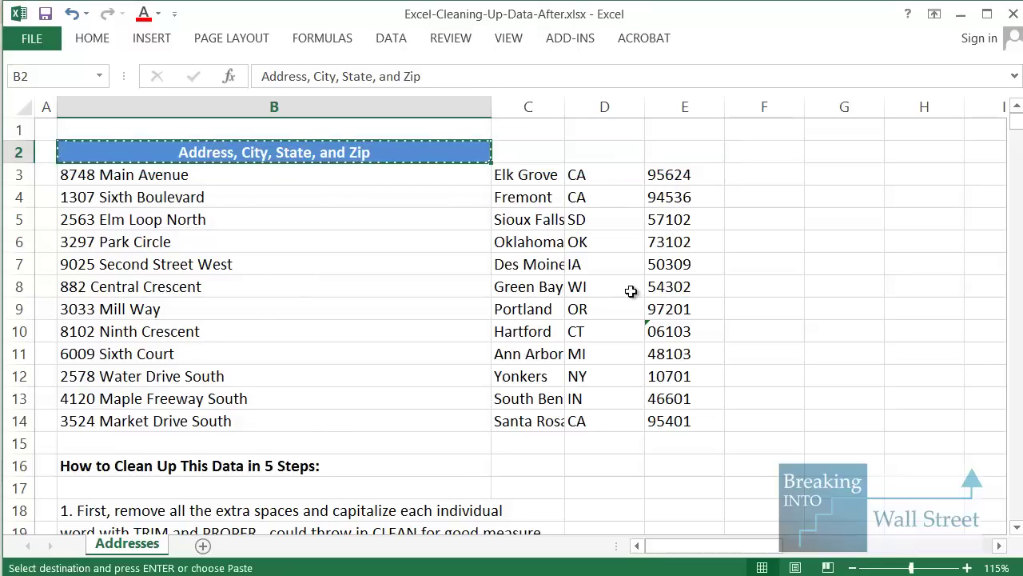
{"action": "key", "text": "shift+Right"}
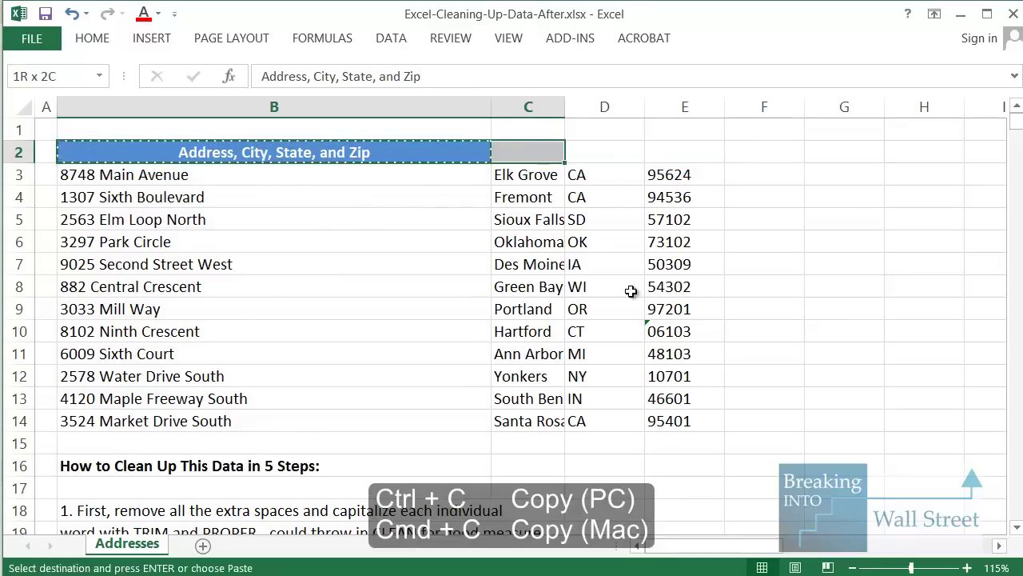
{"action": "key", "text": "shift+Right"}
{"action": "key", "text": "shift+Right"}
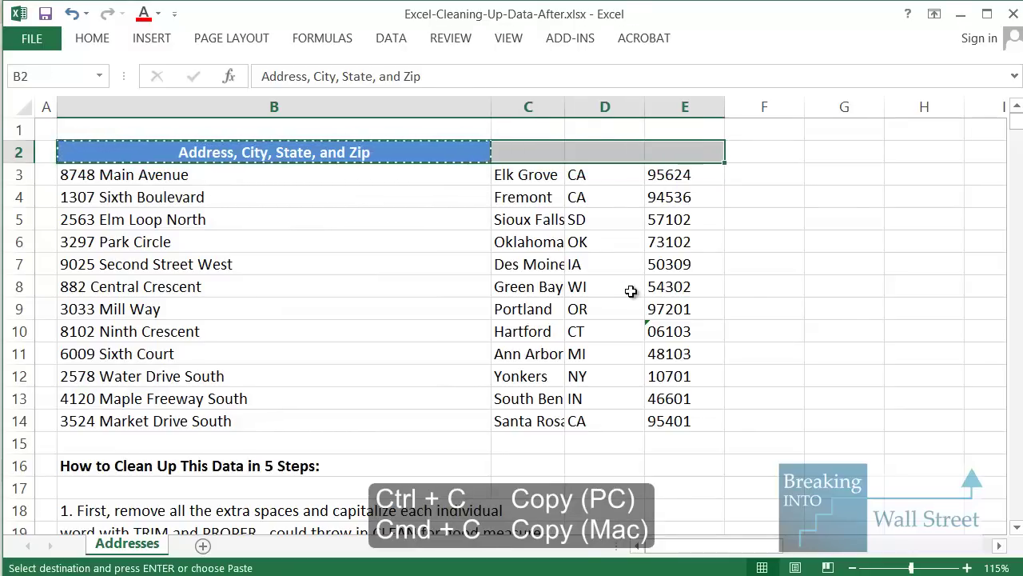
{"action": "key", "text": "ctrl+v"}
{"action": "key", "text": "Escape"}
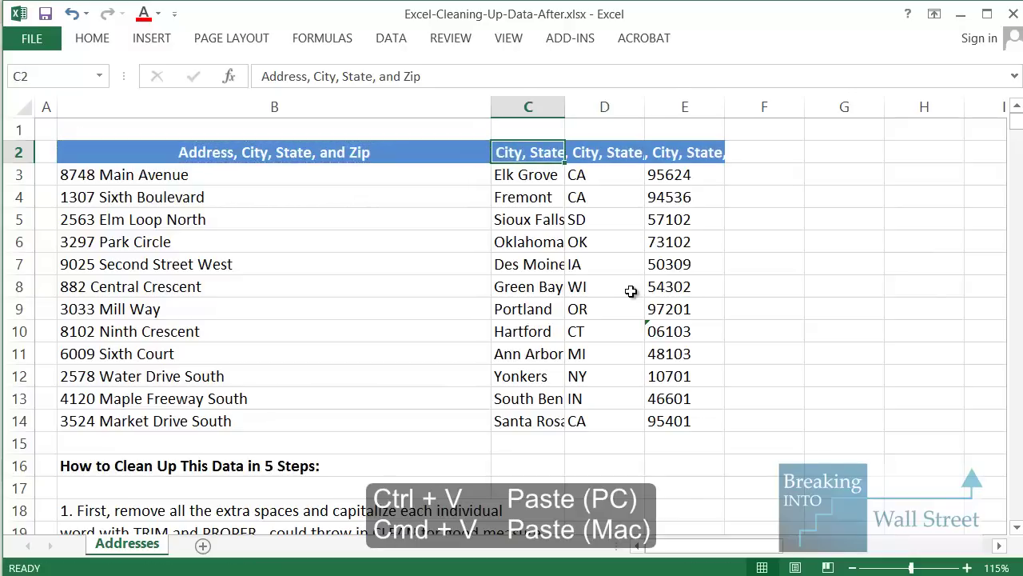
Shorten the copied header text in C2 to City
{"action": "key", "text": "F2"}
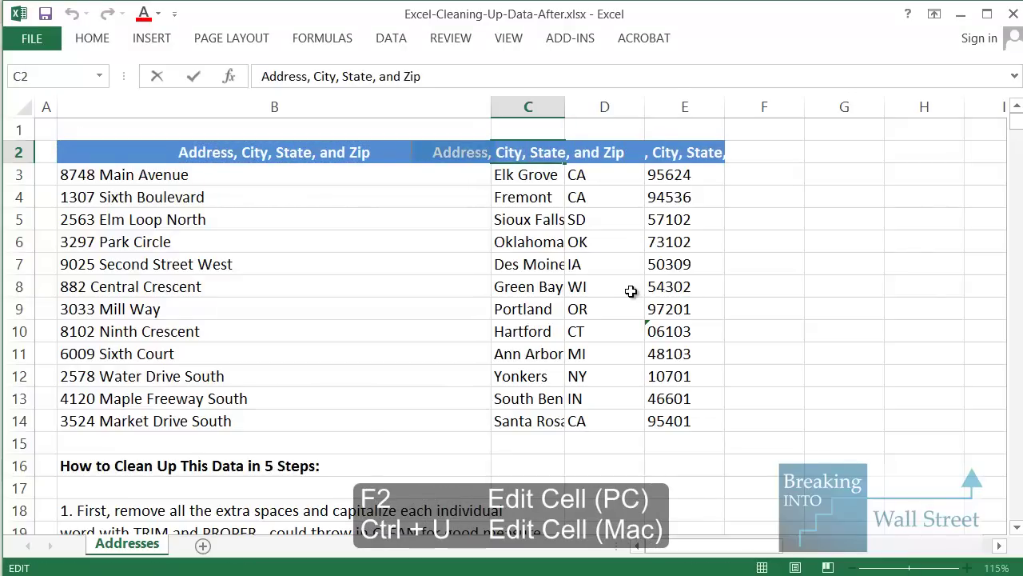
{"action": "key", "text": "Delete"}
{"action": "key", "text": "shift+End"}
{"action": "key", "text": "Delete"}
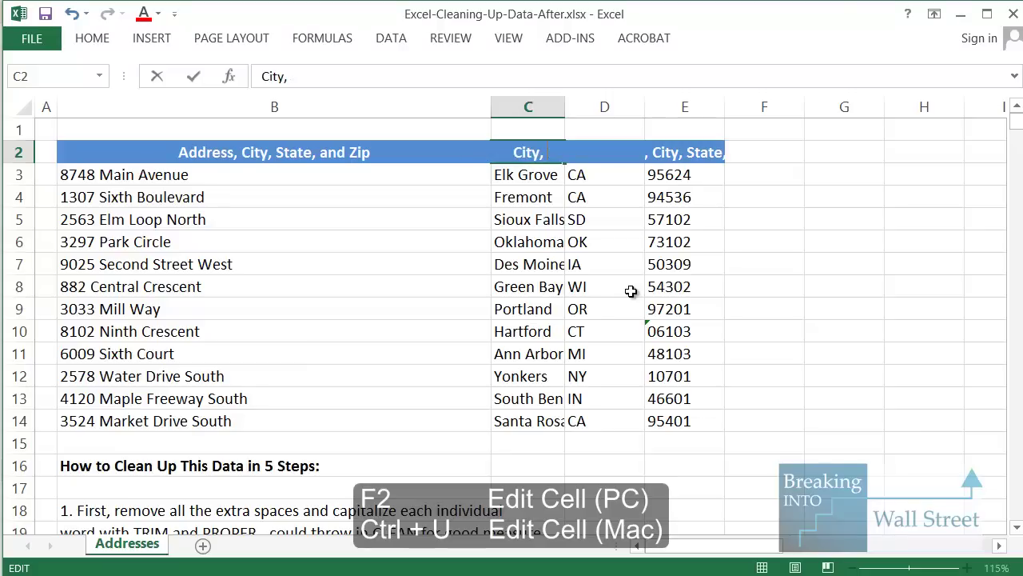
{"action": "key", "text": "BackSpace"}
{"action": "key", "text": "BackSpace"}
{"action": "key", "text": "ctrl+Return"}
Shorten the copied header text in D2 to State
{"action": "key", "text": "Right"}
{"action": "key", "text": "F2"}
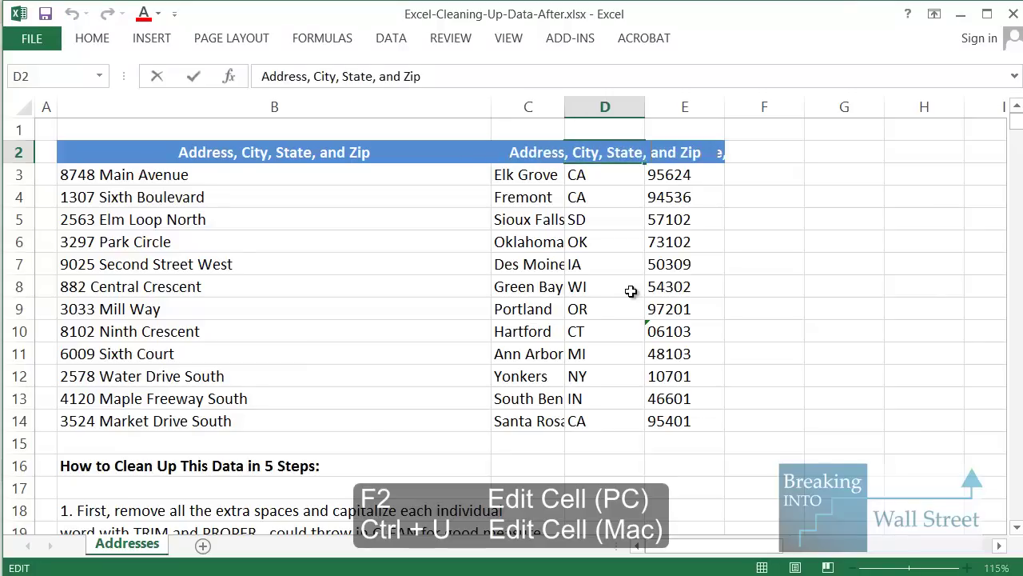
{"action": "key", "text": "Home"}
{"action": "key", "text": "ctrl+shift+Right"}
{"action": "key", "text": "ctrl+shift+Right"}
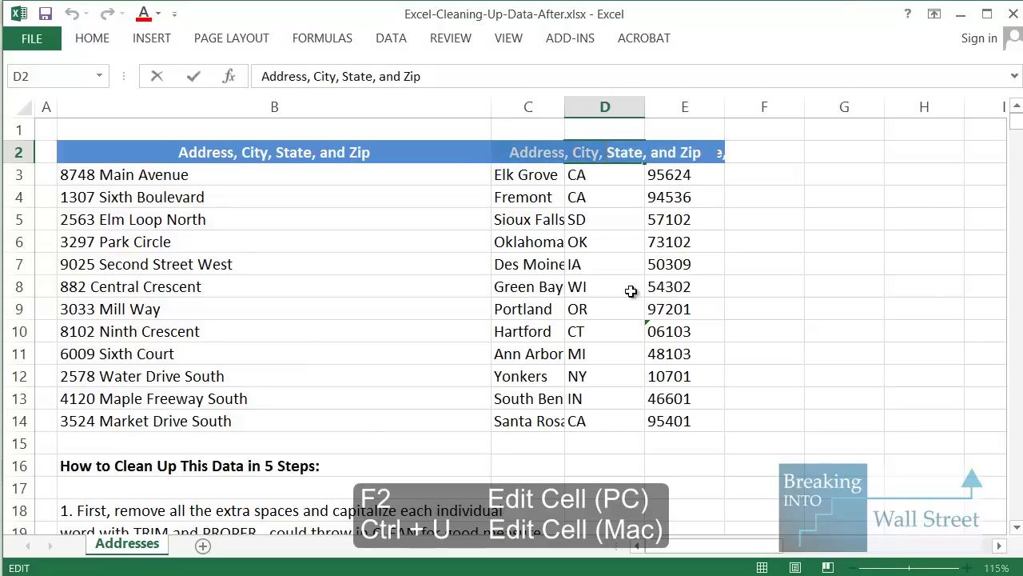
{"action": "key", "text": "Delete"}
{"action": "key", "text": "ctrl+Right"}
{"action": "key", "text": "shift+End"}
{"action": "key", "text": "Delete"}
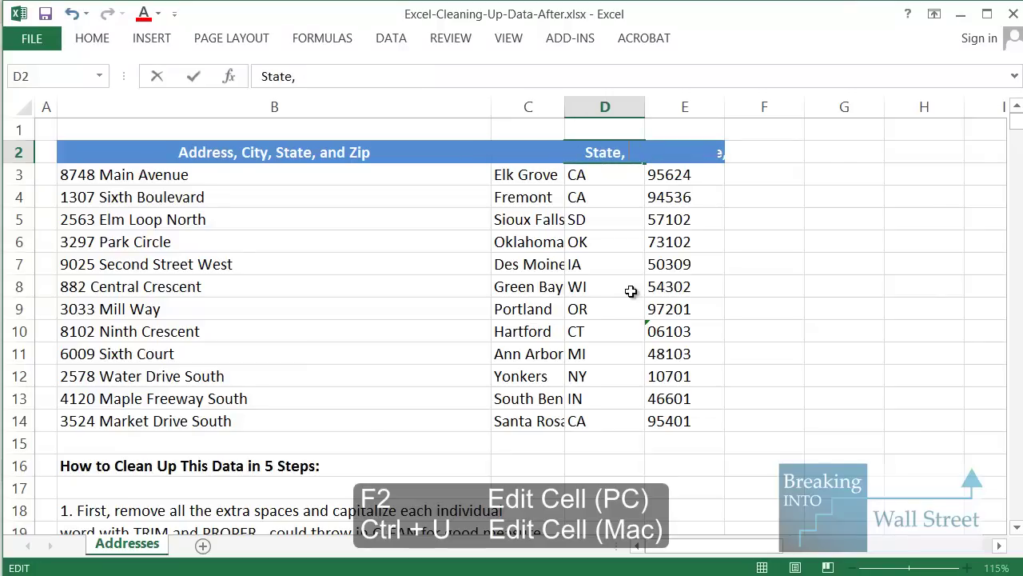
{"action": "key", "text": "BackSpace"}
{"action": "key", "text": "BackSpace"}
{"action": "key", "text": "ctrl+Return"}
Replace the copied header text in E2 with Zip
{"action": "key", "text": "Right"}
{"action": "key", "text": "F2"}
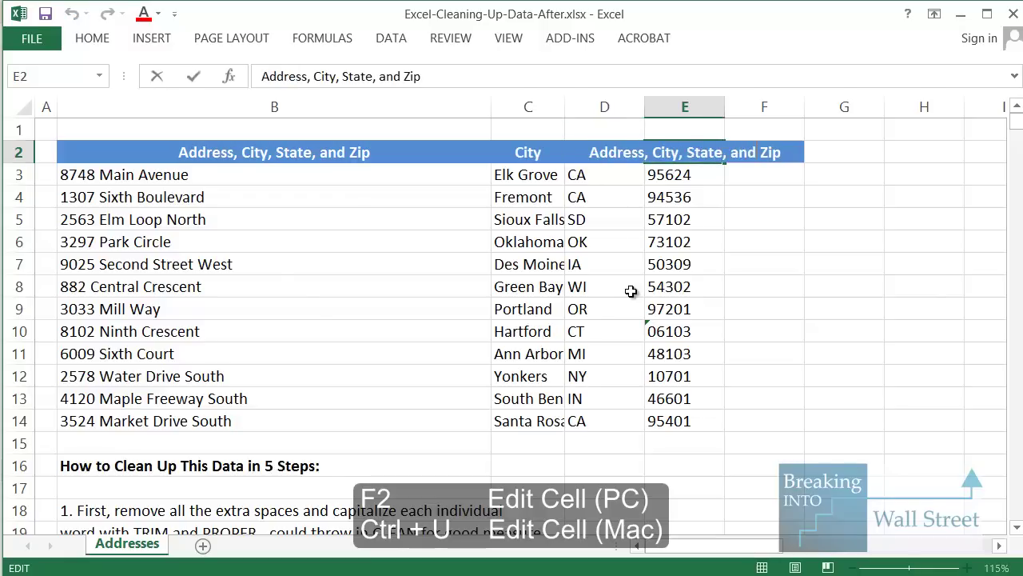
{"action": "key", "text": "ctrl+shift+Left"}
{"action": "key", "text": "ctrl+shift+Left"}
{"action": "key", "text": "ctrl+shift+Left"}
{"action": "key", "text": "ctrl+shift+Left"}
{"action": "key", "text": "ctrl+shift+Left"}
{"action": "type", "text": "Zip"}
{"action": "key", "text": "ctrl+Return"}
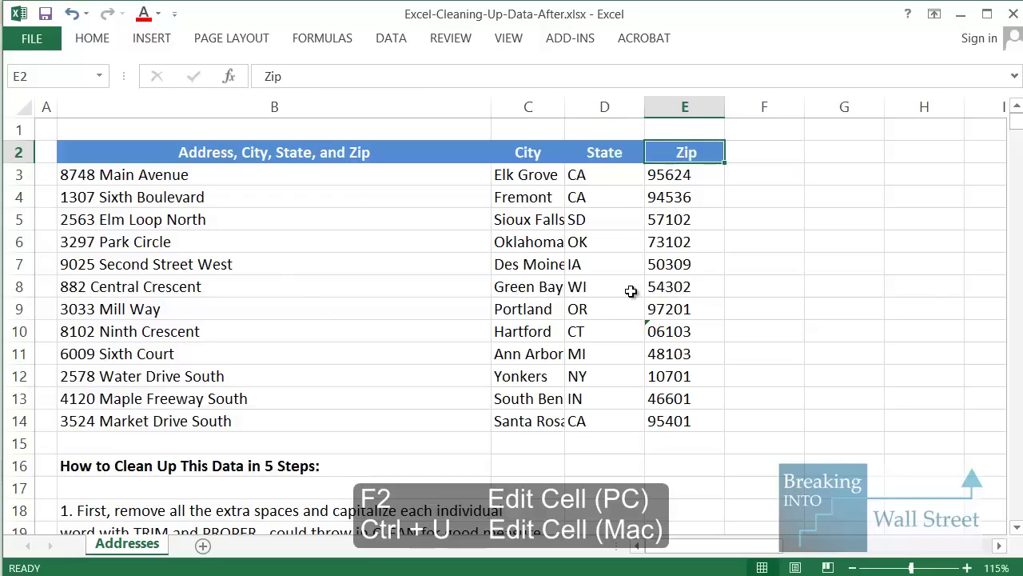
{"action": "key", "text": "Left"}
{"action": "key", "text": "Left"}
{"action": "key", "text": "Left"}
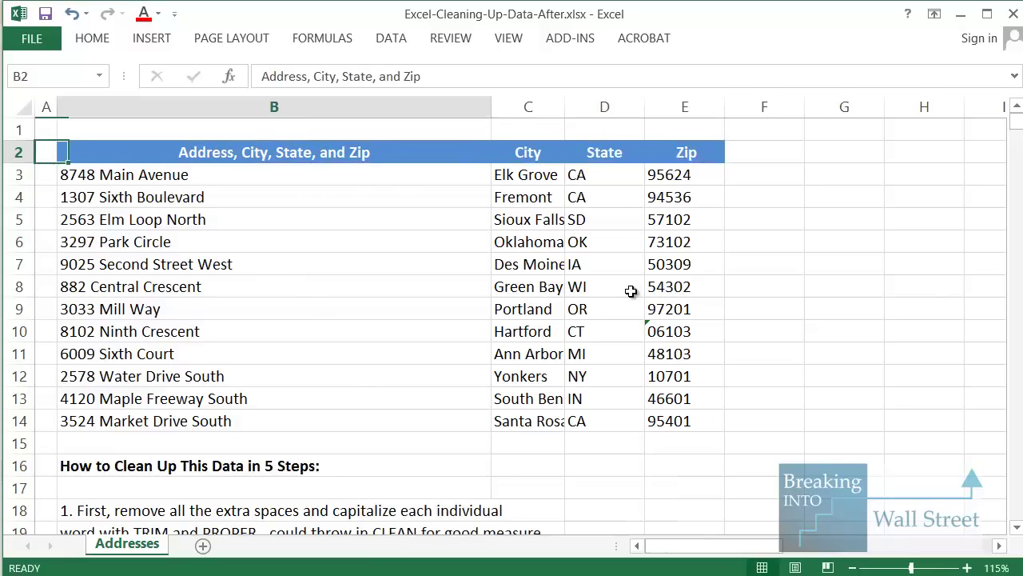
{"action": "key", "text": "ctrl+shift+Down"}
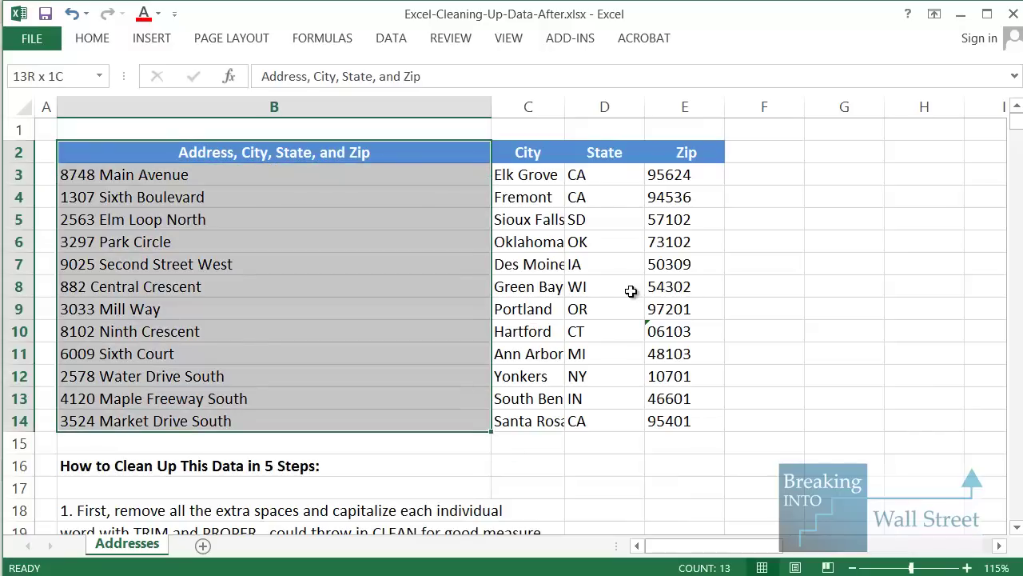
{"action": "key", "text": "shift+Right"}
{"action": "key", "text": "shift+Right"}
{"action": "key", "text": "shift+Right"}
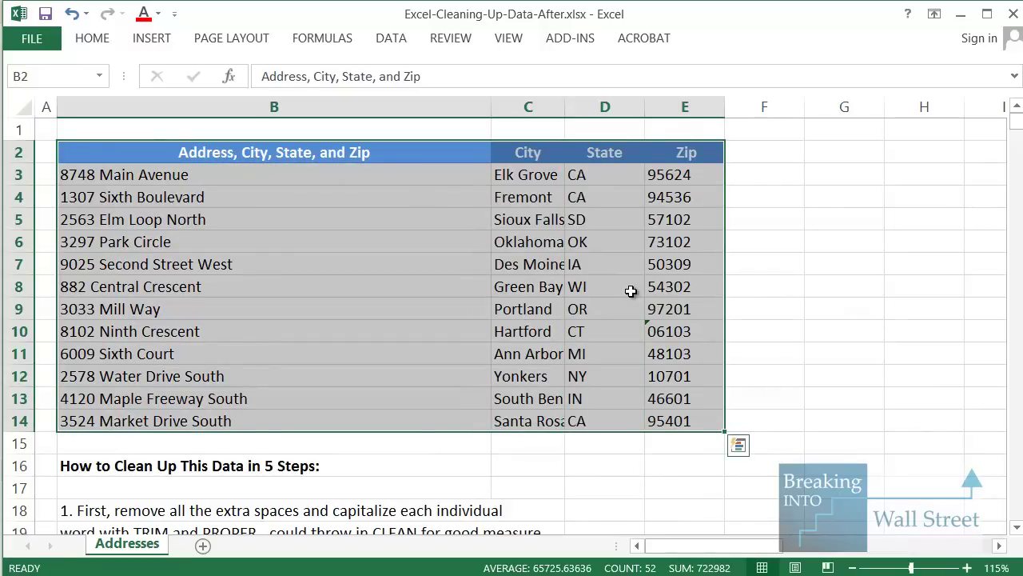
{"action": "key", "text": "ctrl+1"}
{"action": "key", "text": "Escape"}
{"action": "left_click", "coordinate": [614, 300]}
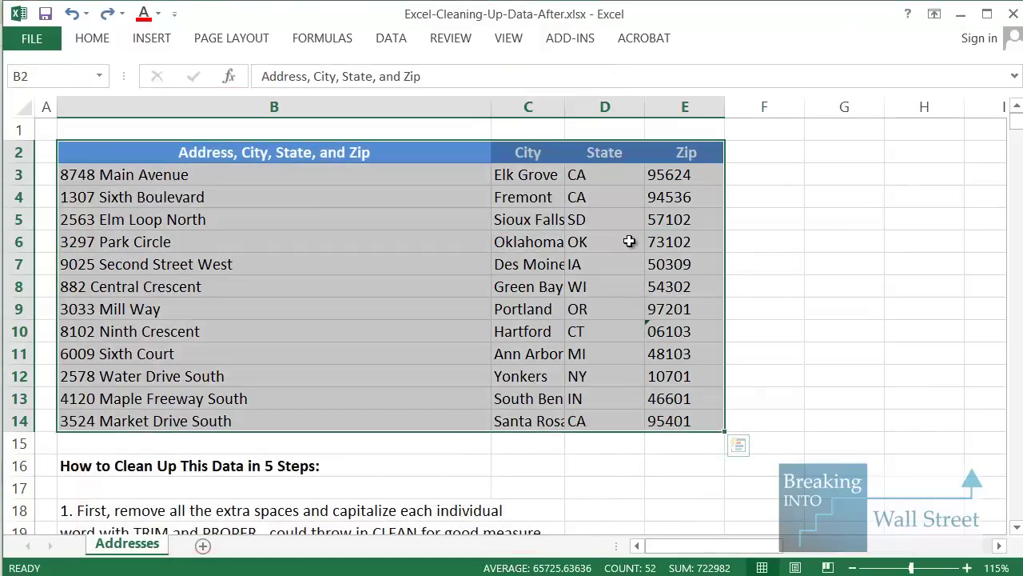
{"action": "left_click", "coordinate": [617, 197]}
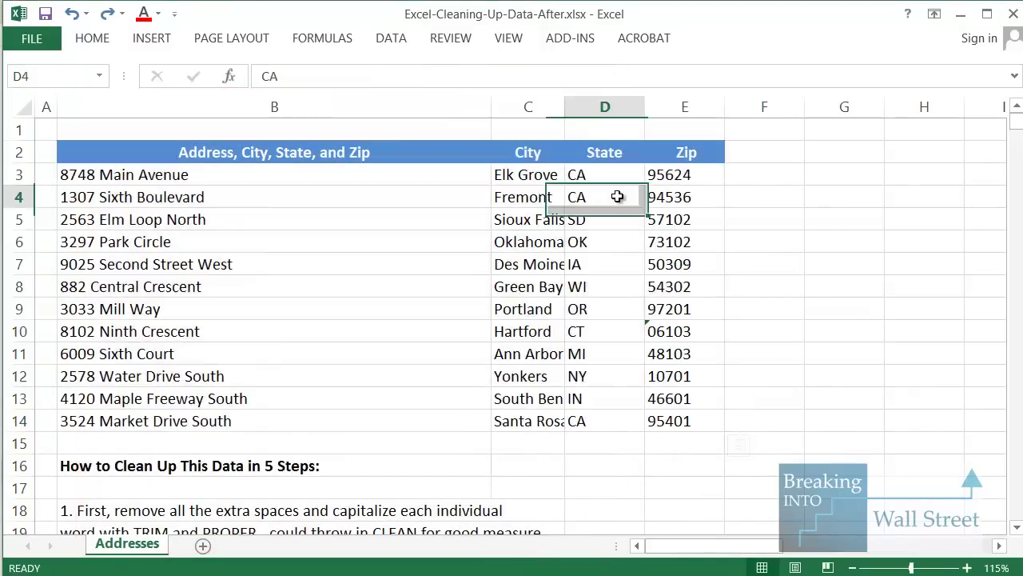
Cut the original combined header in B2 down to Address
{"action": "left_click", "coordinate": [555, 158]}
{"action": "key", "text": "Left"}
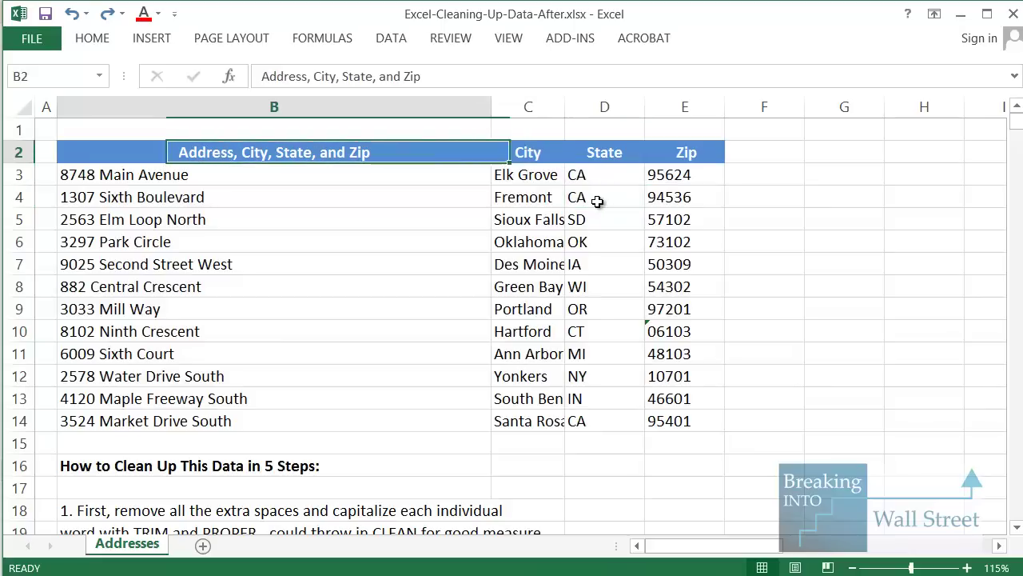
{"action": "key", "text": "Down"}
{"action": "key", "text": "Up"}
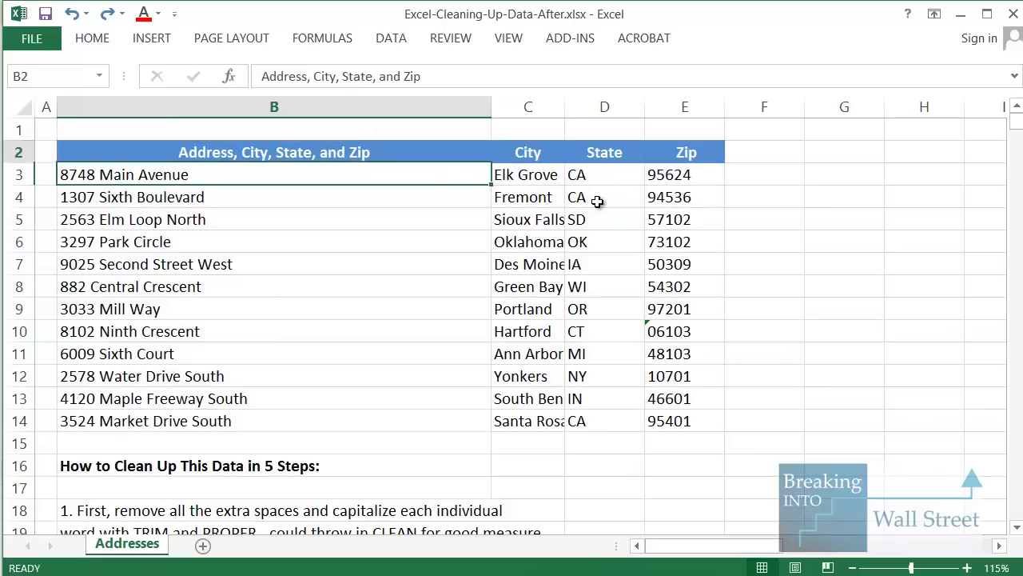
{"action": "key", "text": "F2"}
{"action": "key", "text": "ctrl+shift+Left"}
{"action": "key", "text": "ctrl+shift+Left"}
{"action": "key", "text": "ctrl+shift+Left"}
{"action": "key", "text": "ctrl+shift+Left"}
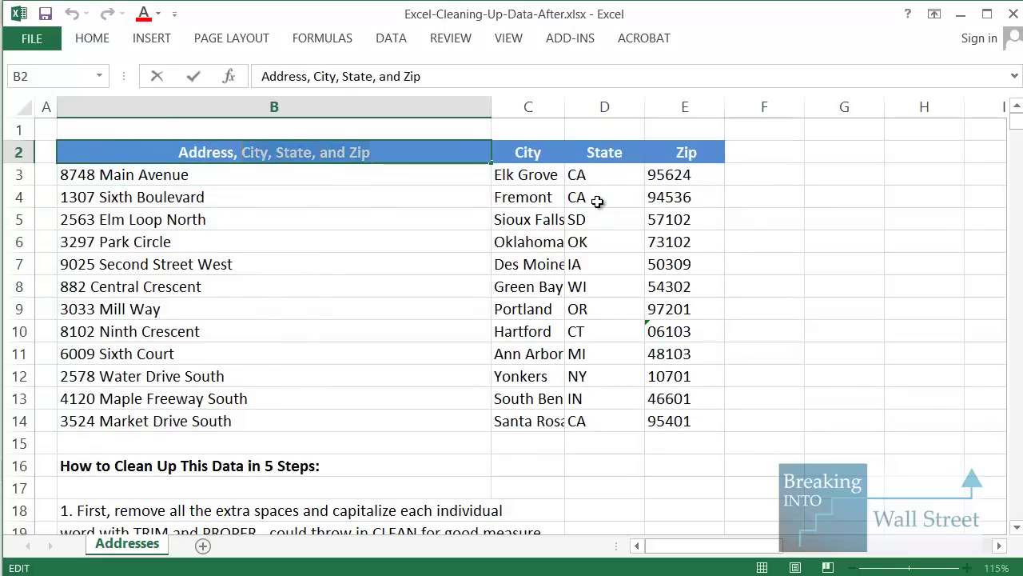
{"action": "key", "text": "shift+Left"}
{"action": "key", "text": "BackSpace"}
{"action": "key", "text": "ctrl+Return"}
{"action": "key", "text": "Down"}
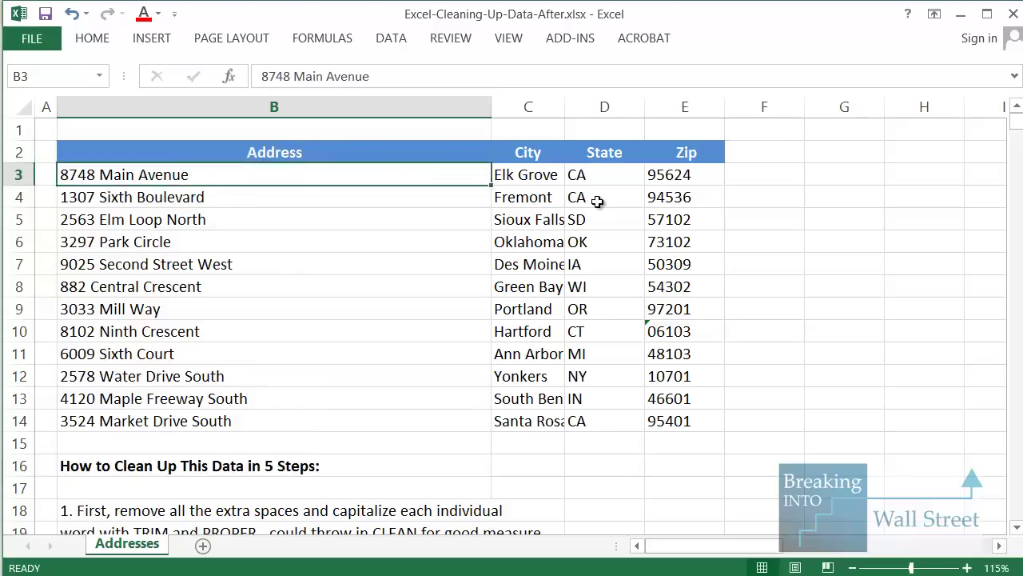
Auto-fit the width of column C to the city entries in C2:C14
{"action": "key", "text": "Up"}
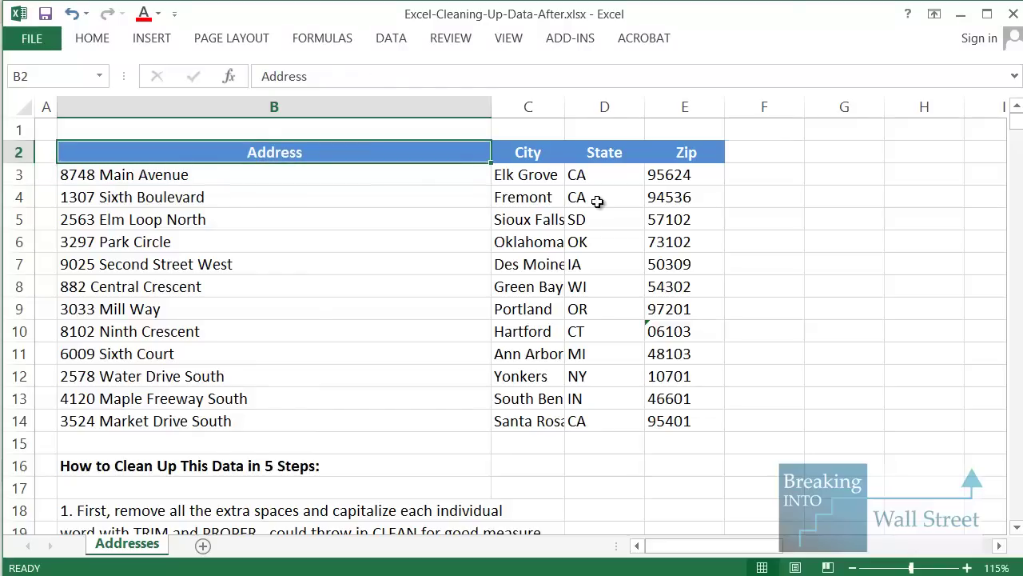
{"action": "key", "text": "Down"}
{"action": "key", "text": "Up"}
{"action": "key", "text": "ctrl+shift+Down"}
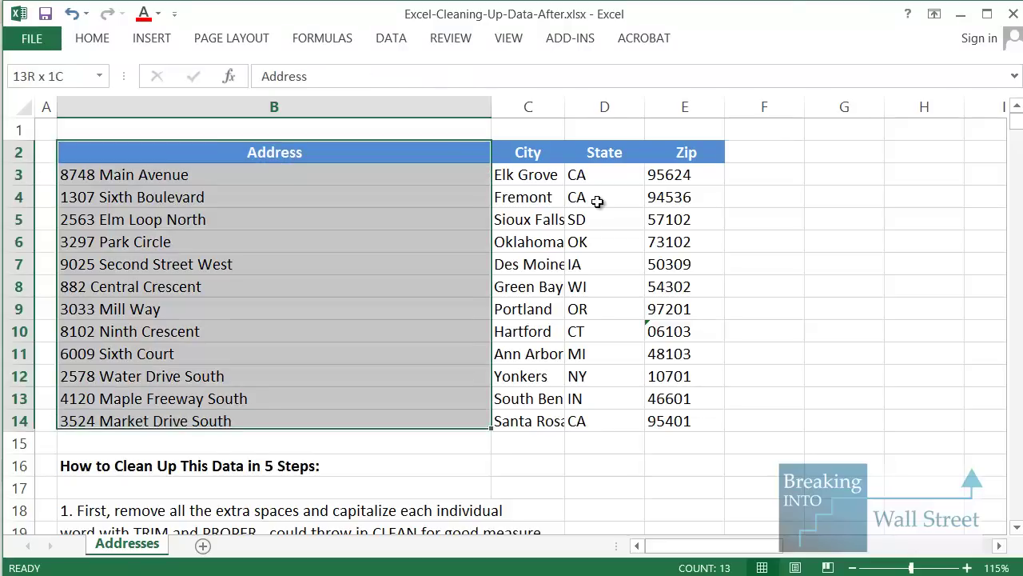
{"action": "key", "text": "Right"}
{"action": "key", "text": "ctrl+shift+Down"}
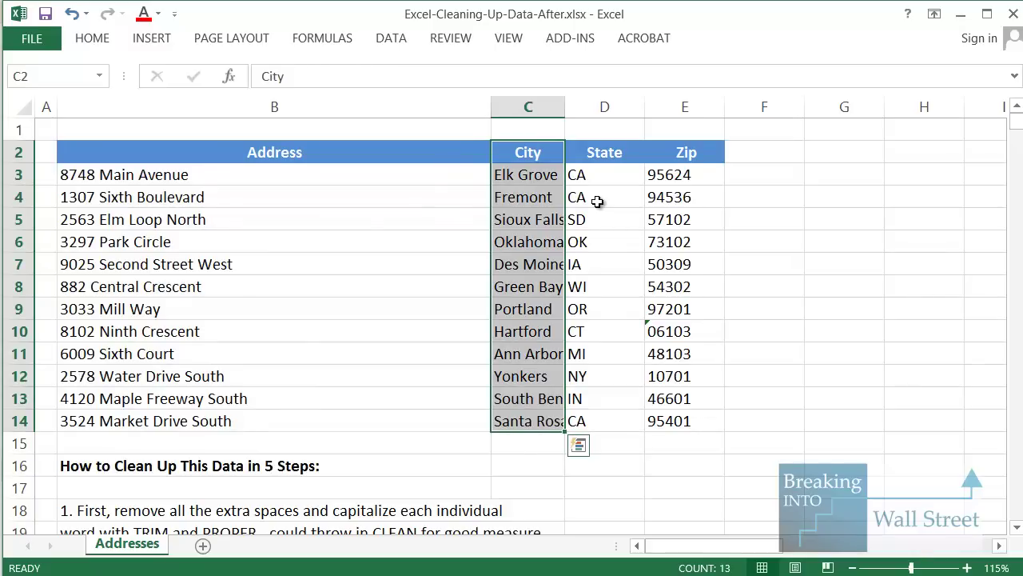
{"action": "key", "text": "ctrl+shift+Up"}
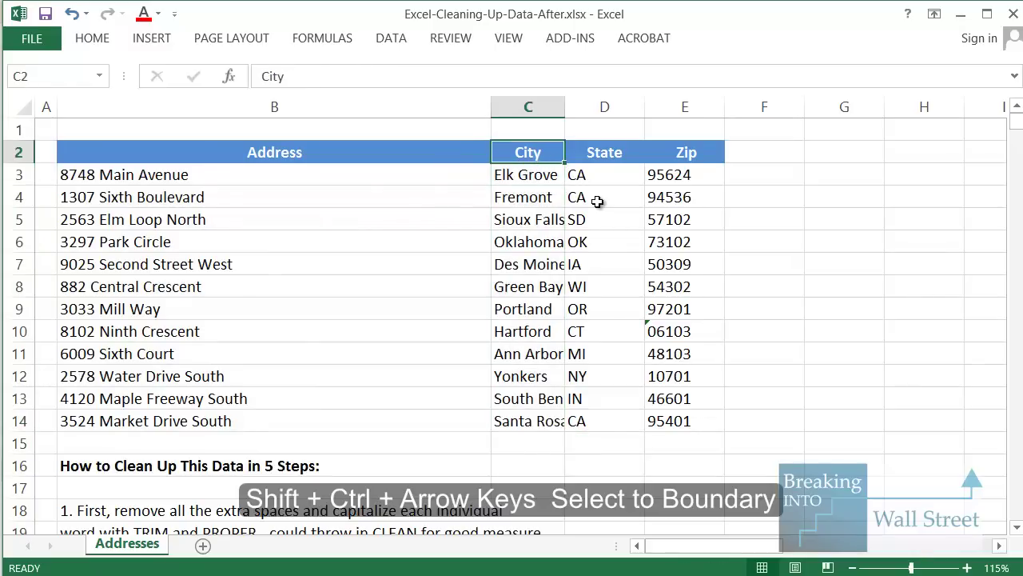
{"action": "key", "text": "ctrl+shift+Down"}
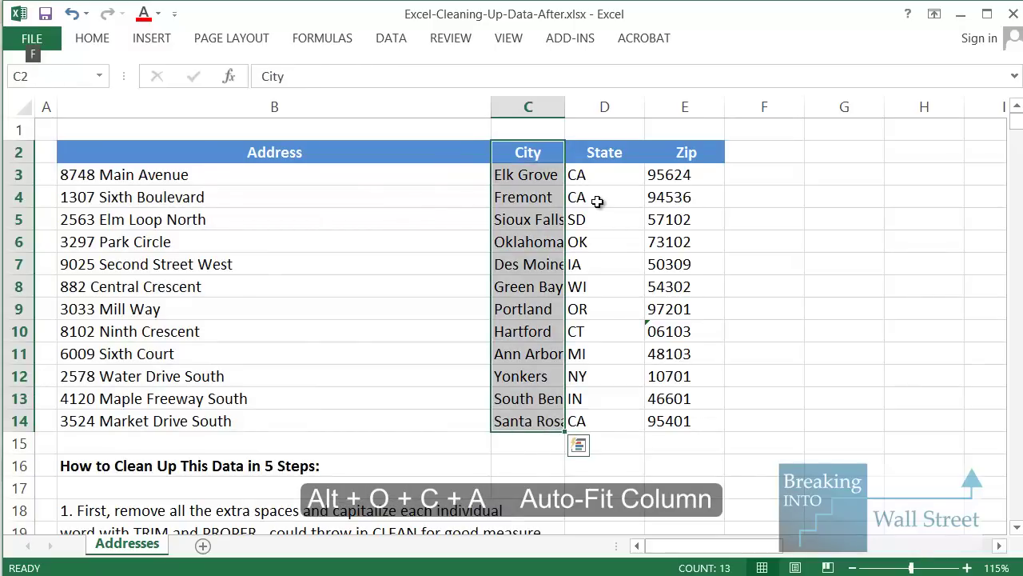
{"action": "key", "text": "o"}
{"action": "key", "text": "c"}
{"action": "key", "text": "a"}
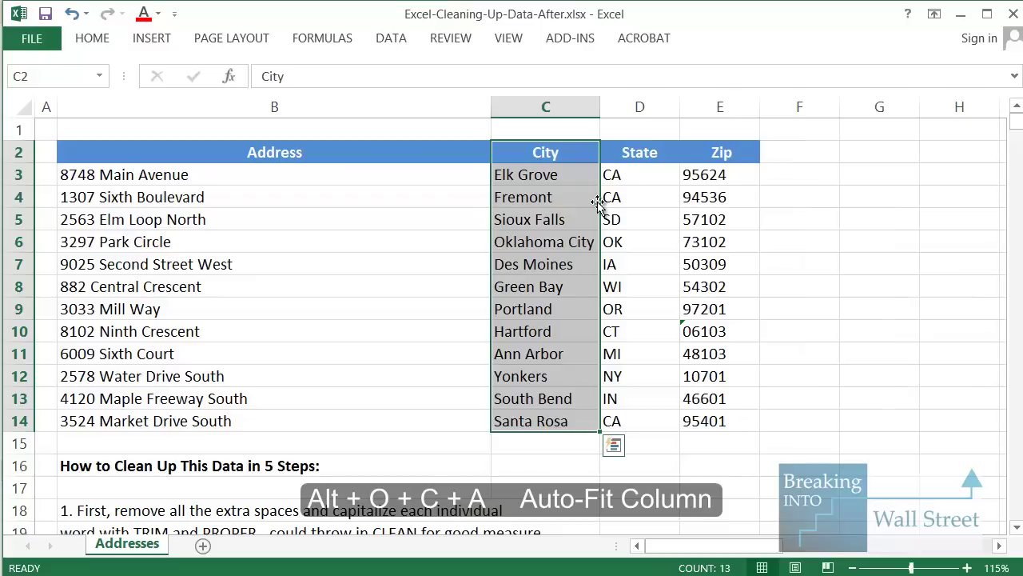
Auto-fit the width of column B to the address entries in B2:B14
{"action": "key", "text": "Left"}
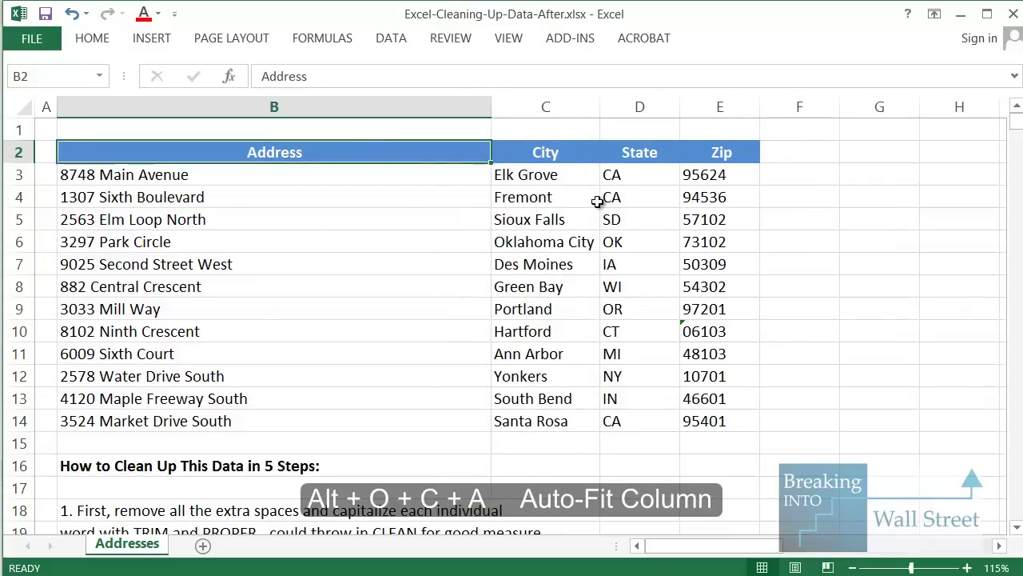
{"action": "key", "text": "ctrl+shift+Down"}
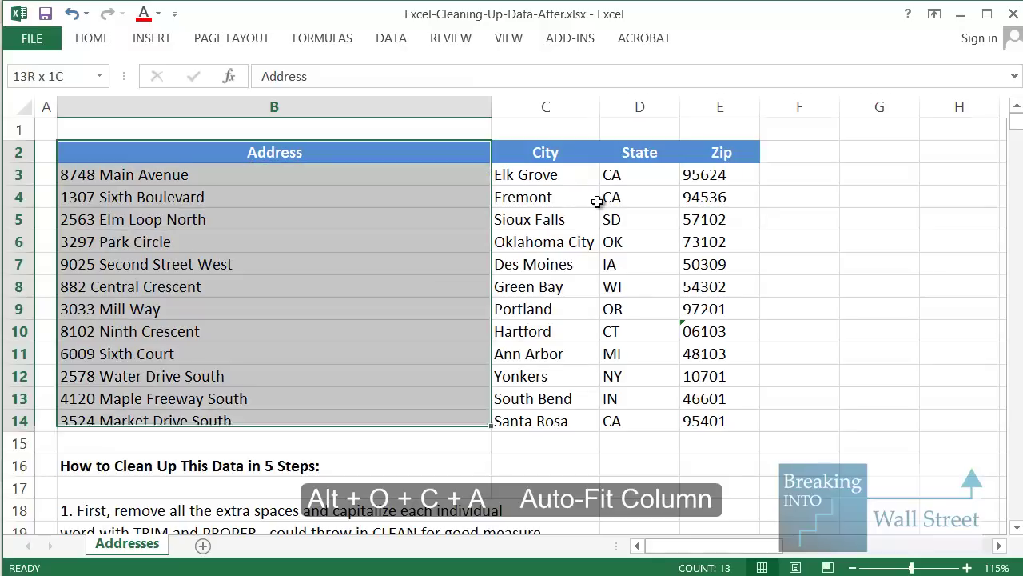
{"action": "key", "text": "alt"}
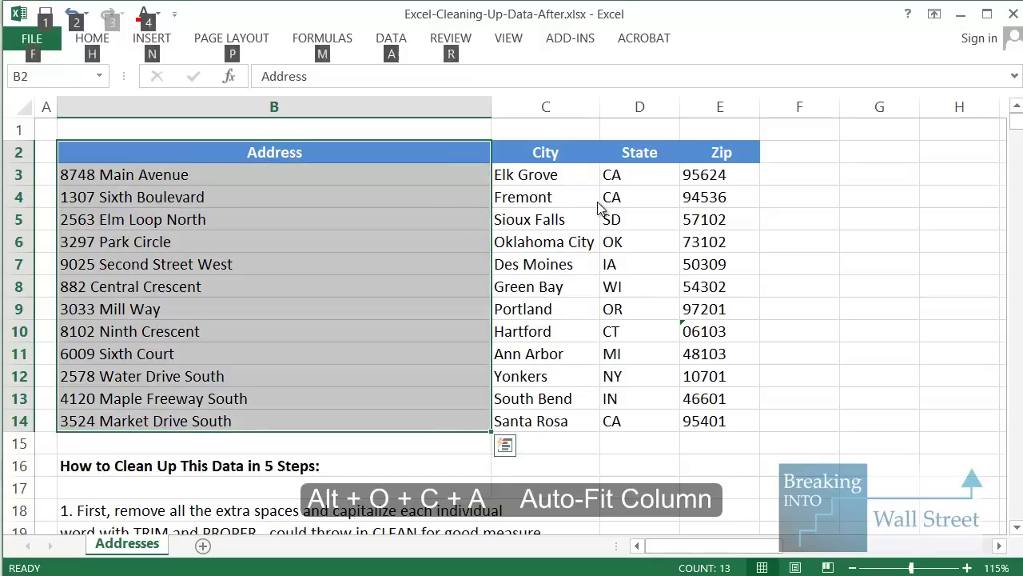
{"action": "key", "text": "o"}
{"action": "key", "text": "c"}
{"action": "key", "text": "a"}
Change the header in B2 to Street Address
{"action": "key", "text": "ctrl+shift+Up"}
{"action": "key", "text": "F2"}
{"action": "key", "text": "Home"}
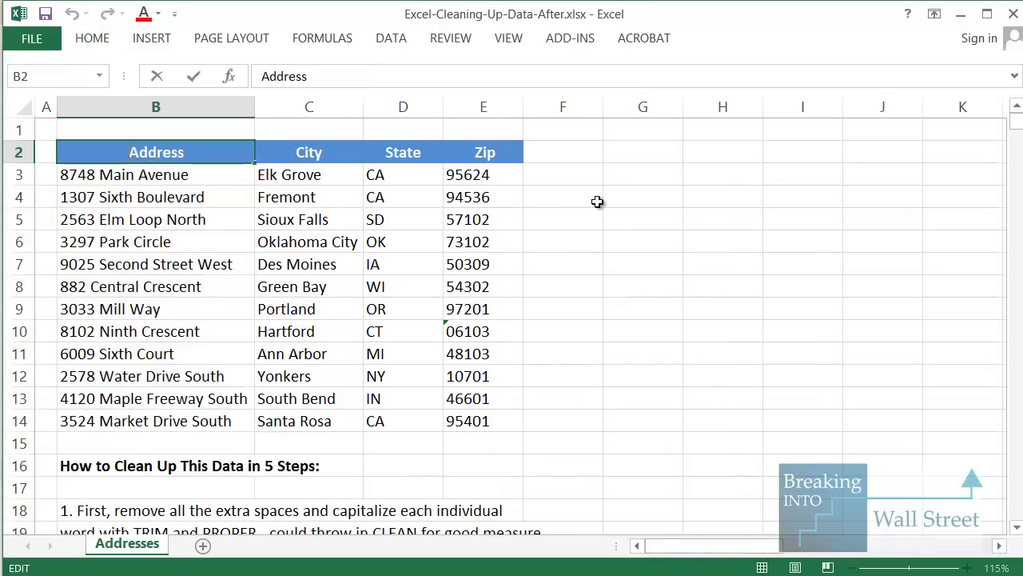
{"action": "type", "text": "Street"}
{"action": "key", "text": "ctrl+Return"}
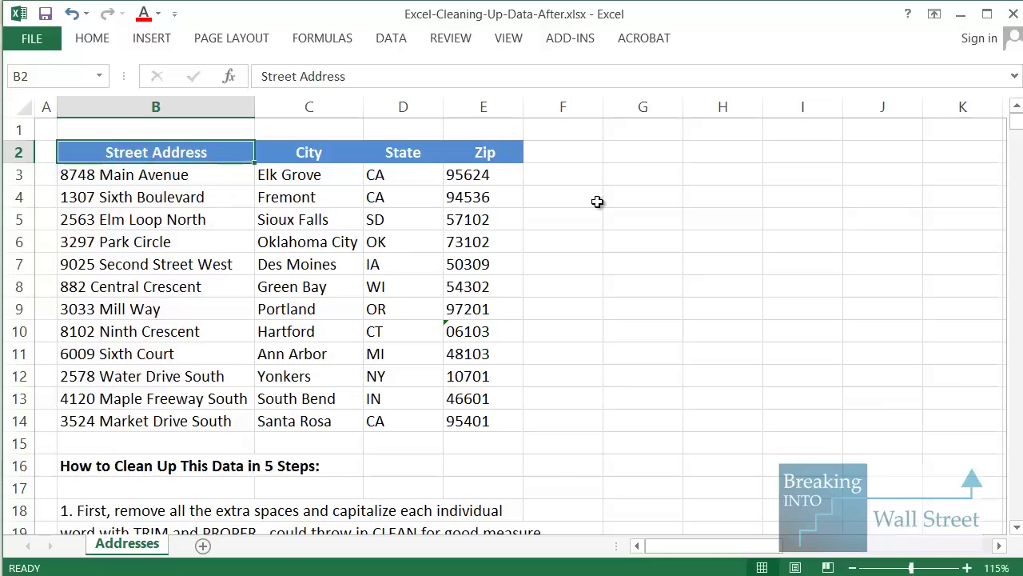
Center-align the state abbreviations in D3:D14
{"action": "key", "text": "Right"}
{"action": "key", "text": "Right"}
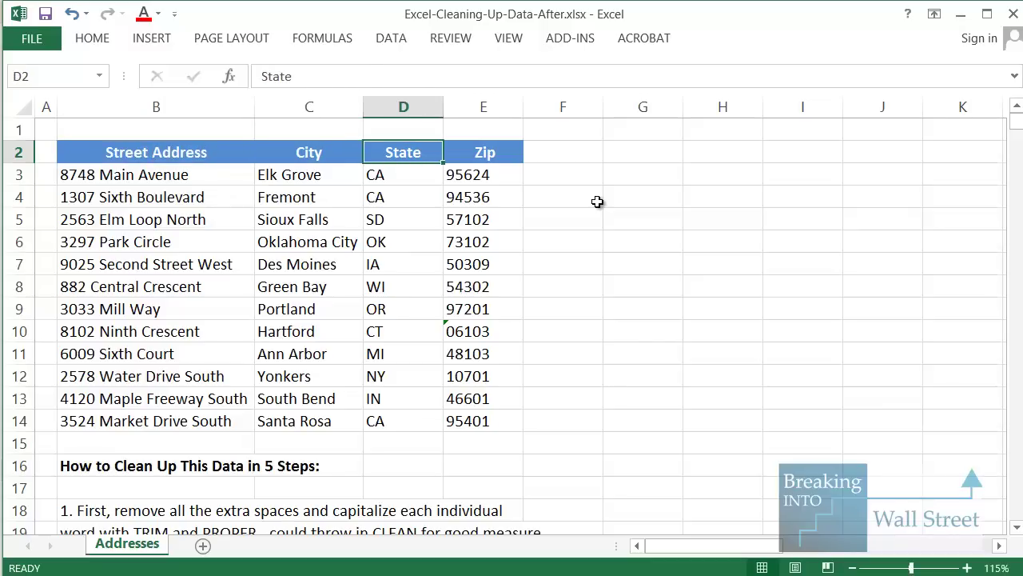
{"action": "key", "text": "Down"}
{"action": "key", "text": "ctrl+shift+Down"}
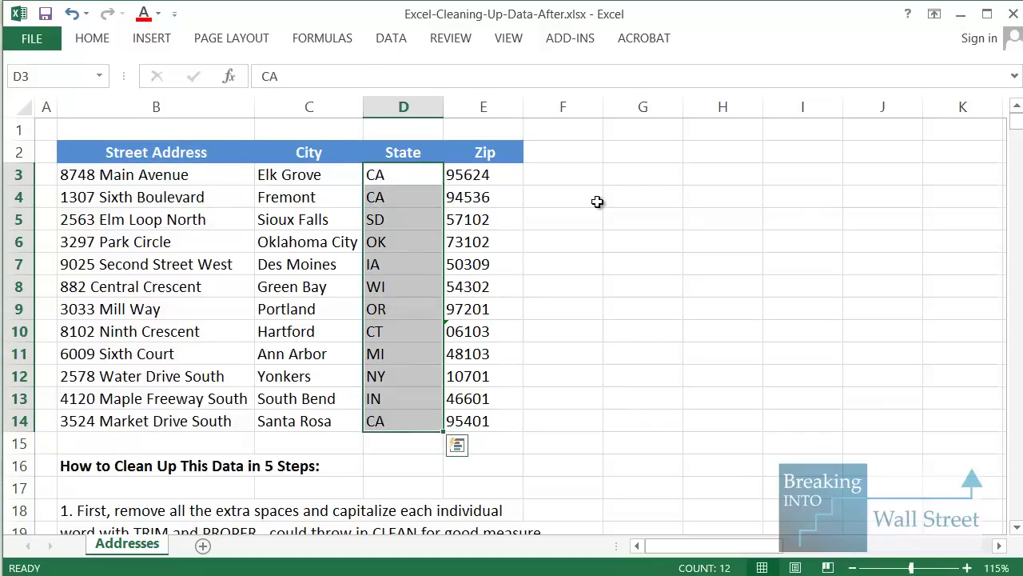
{"action": "key", "text": "alt"}
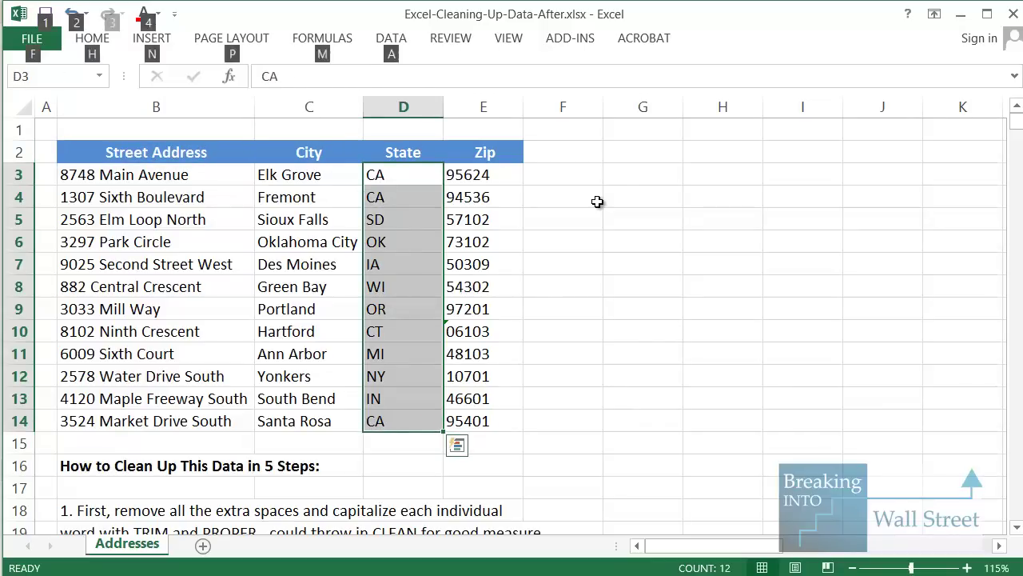
{"action": "key", "text": "h"}
{"action": "key", "text": "a"}
{"action": "key", "text": "c"}
{"action": "key", "text": "Right"}
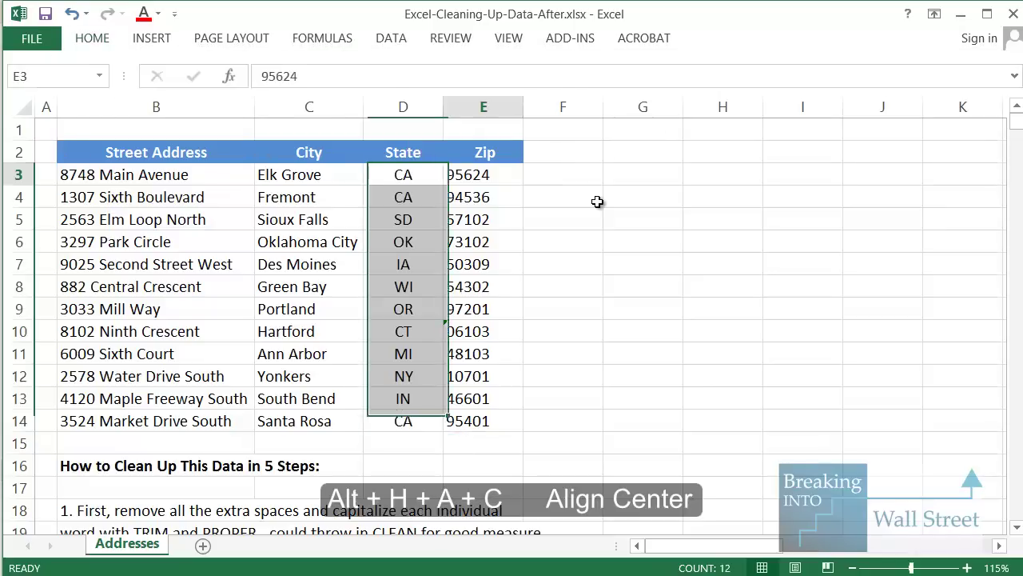
{"action": "key", "text": "Left"}
{"action": "key", "text": "Left"}
{"action": "key", "text": "Down"}
{"action": "key", "text": "Down"}
{"action": "key", "text": "Down"}
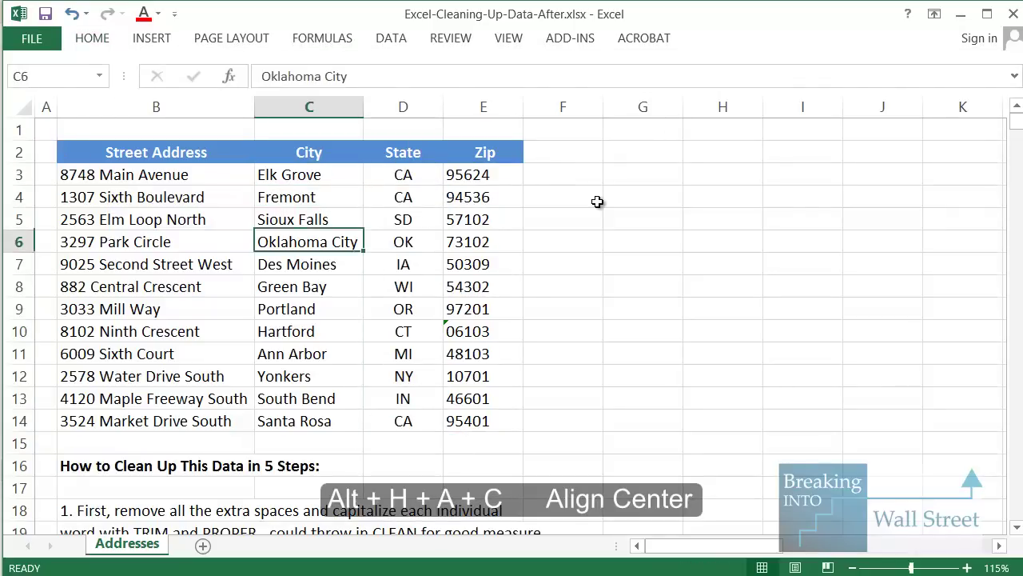
{"action": "left_click", "coordinate": [483, 443]}
{"action": "scroll", "coordinate": [477, 447], "scroll_direction": "down", "scroll_amount": 3}
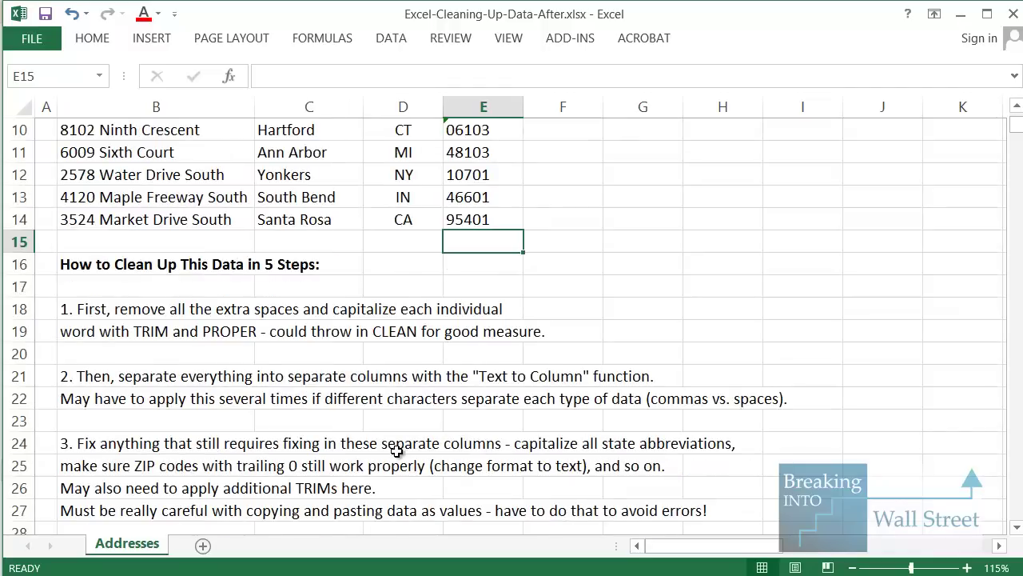
{"action": "scroll", "coordinate": [397, 451], "scroll_direction": "down", "scroll_amount": 5}
{"action": "scroll", "coordinate": [396, 451], "scroll_direction": "up", "scroll_amount": 8}
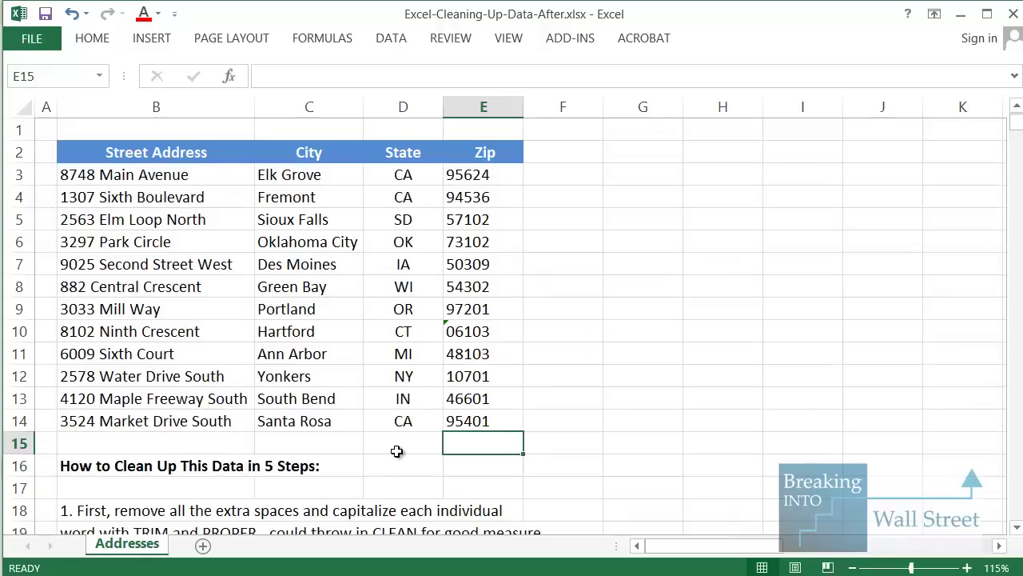
{"action": "left_click", "coordinate": [572, 268]}
Review the notes in rows 4 to 13 of column N on why data needs to be cleaned up
{"action": "left_click_drag", "start_coordinate": [674, 544], "coordinate": [777, 533]}
{"action": "left_click_drag", "start_coordinate": [470, 197], "coordinate": [971, 432]}
{"action": "left_click_drag", "start_coordinate": [228, 197], "coordinate": [929, 408]}
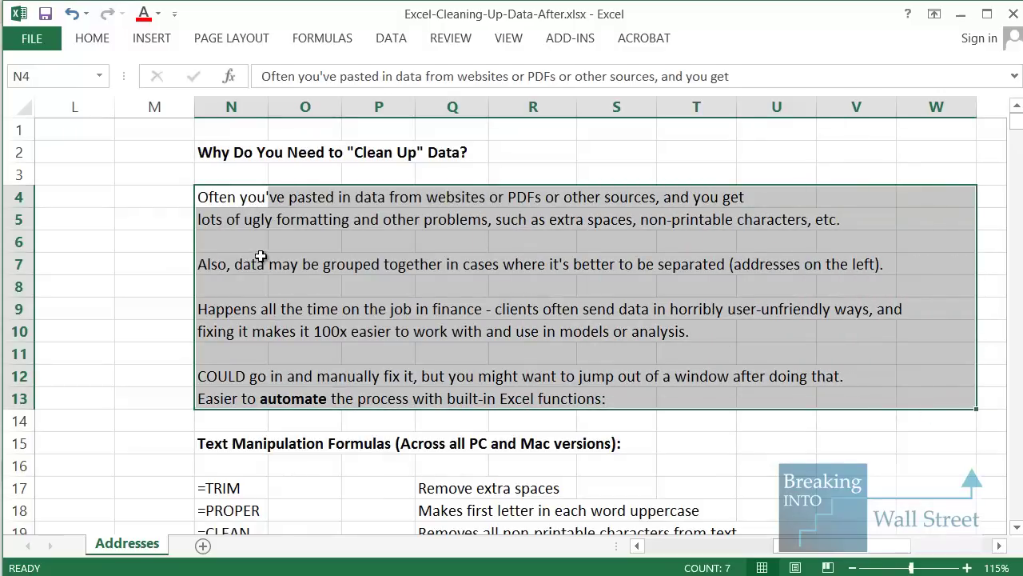
{"action": "left_click", "coordinate": [237, 312]}
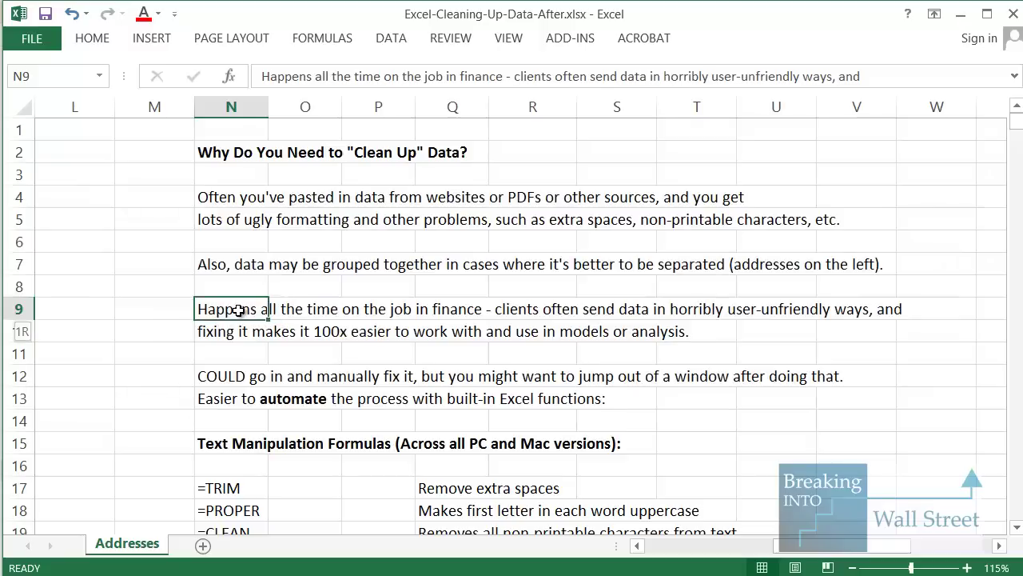
{"action": "key", "text": "shift+space"}
{"action": "key", "text": "shift+Down"}
{"action": "key", "text": "shift+Down"}
{"action": "key", "text": "shift+Down"}
{"action": "key", "text": "shift+Down"}
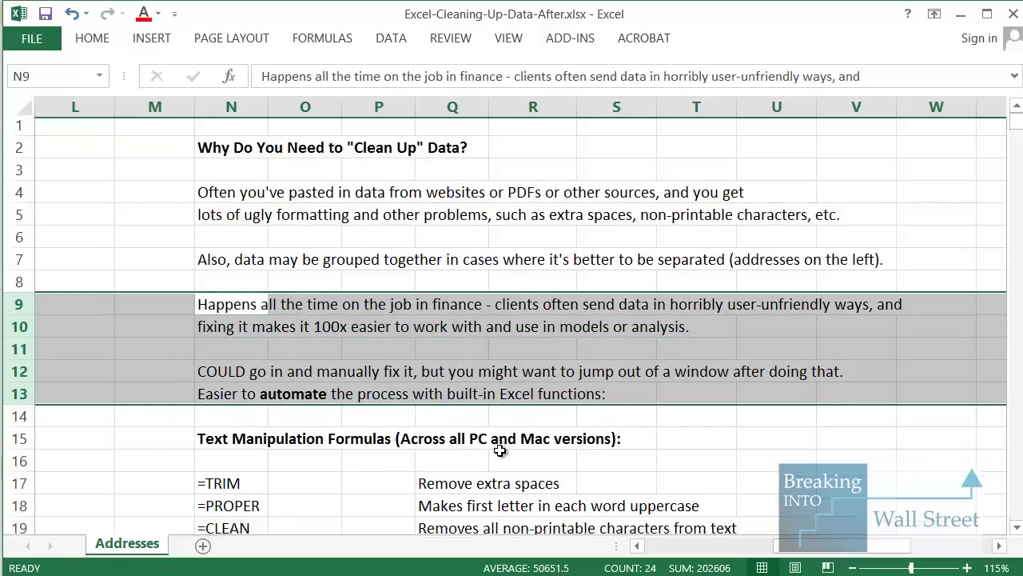
Review the text manipulation formulas and the PC 2007+ shortcuts listed from N17 to row 32
{"action": "scroll", "coordinate": [354, 422], "scroll_direction": "down", "scroll_amount": 3}
{"action": "left_click_drag", "start_coordinate": [210, 271], "coordinate": [698, 331]}
{"action": "left_click_drag", "start_coordinate": [232, 379], "coordinate": [679, 400]}
{"action": "scroll", "coordinate": [681, 404], "scroll_direction": "down", "scroll_amount": 1}
{"action": "scroll", "coordinate": [682, 403], "scroll_direction": "down", "scroll_amount": 2}
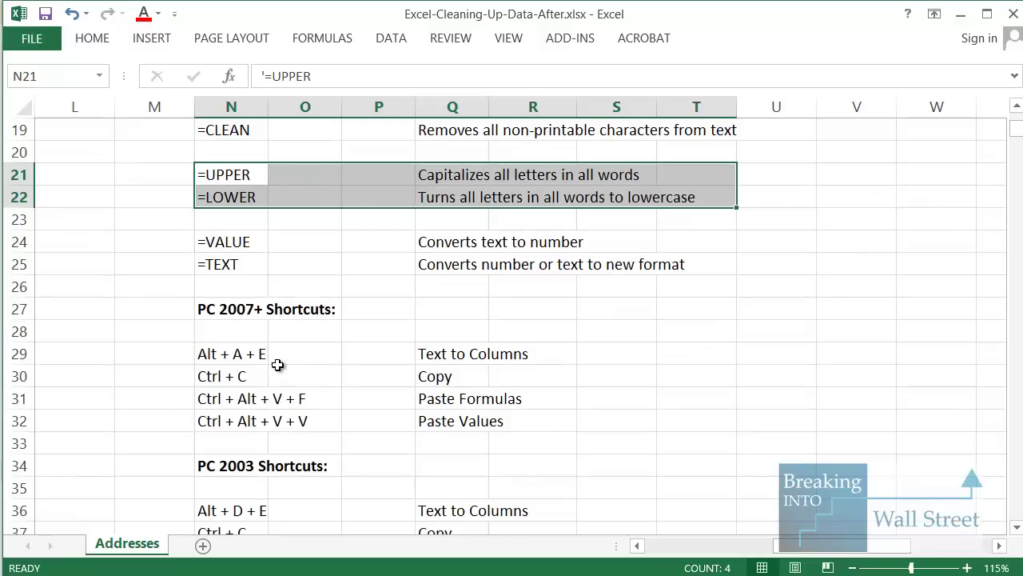
{"action": "left_click_drag", "start_coordinate": [255, 354], "coordinate": [533, 423]}
{"action": "scroll", "coordinate": [532, 422], "scroll_direction": "down", "scroll_amount": 1}
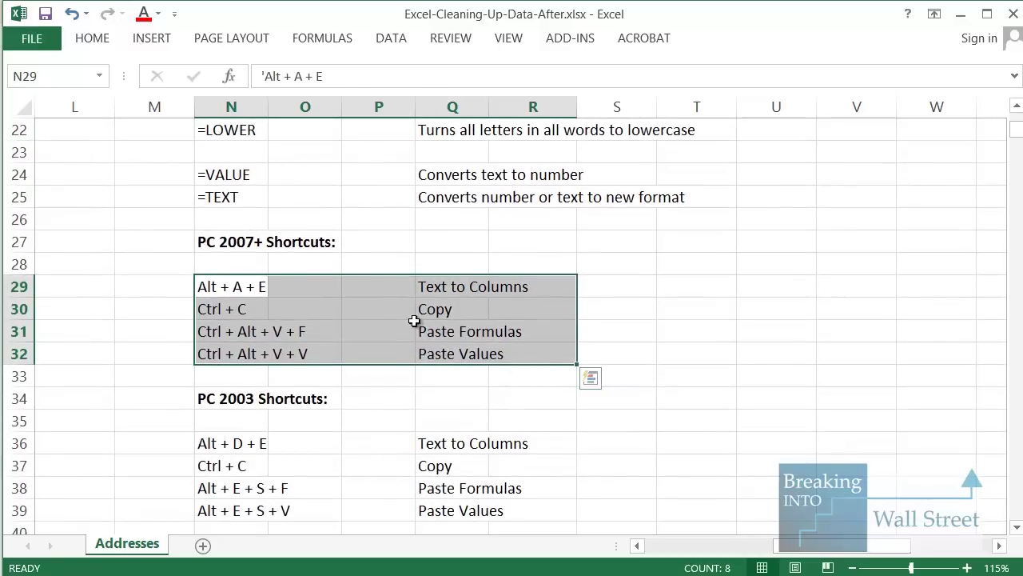
Go back to the cleanup instructions below the address table and read instructions 1 and 2 in rows 18 to 22
{"action": "left_click_drag", "start_coordinate": [787, 546], "coordinate": [658, 546]}
{"action": "scroll", "coordinate": [331, 422], "scroll_direction": "up", "scroll_amount": 5}
{"action": "left_click", "coordinate": [90, 373]}
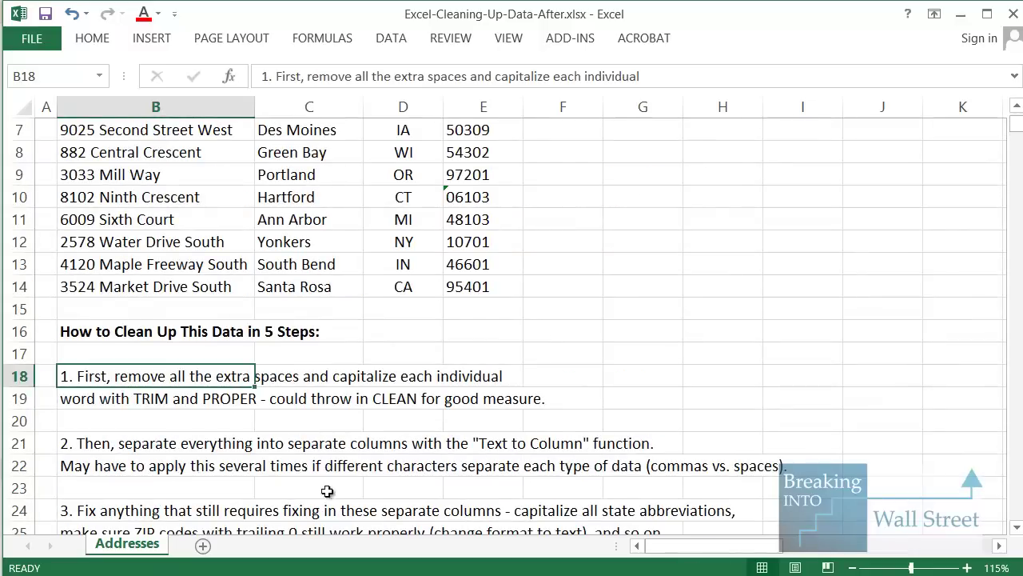
{"action": "key", "text": "shift+space"}
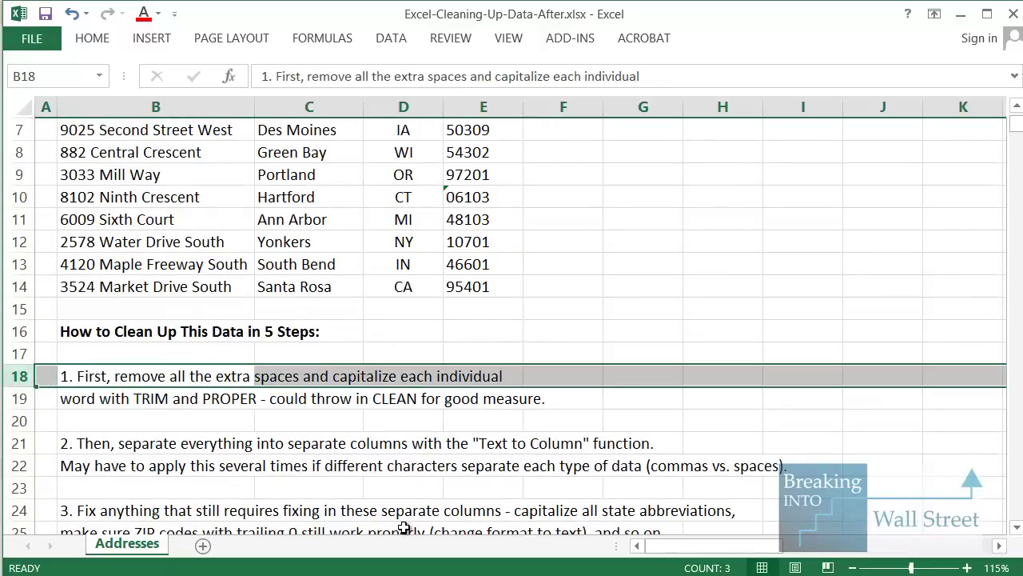
{"action": "key", "text": "shift+Down"}
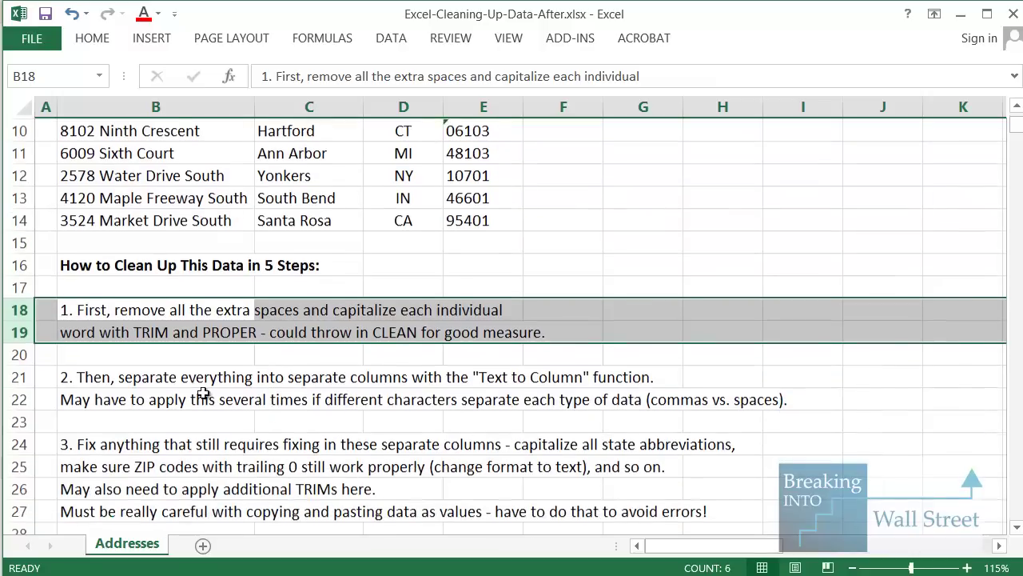
{"action": "scroll", "coordinate": [272, 415], "scroll_direction": "down", "scroll_amount": 1}
{"action": "left_click", "coordinate": [231, 410]}
{"action": "key", "text": "Down"}
{"action": "key", "text": "shift+space"}
{"action": "key", "text": "shift+Down"}
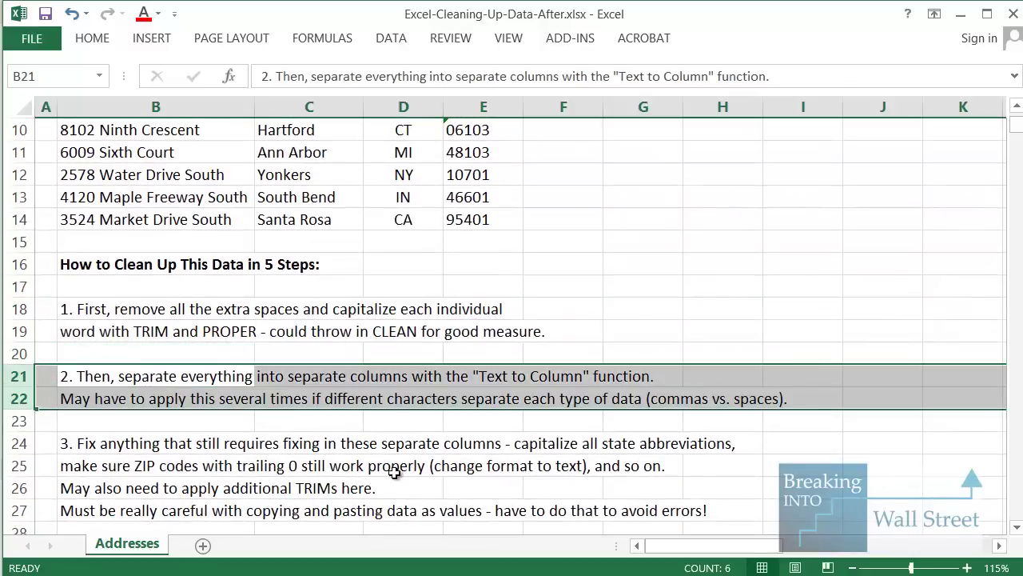
Read cleanup instructions 3 to 5 in rows 24 to 31 on fixing columns, adding headers and deleting extra rows
{"action": "scroll", "coordinate": [428, 472], "scroll_direction": "down", "scroll_amount": 1}
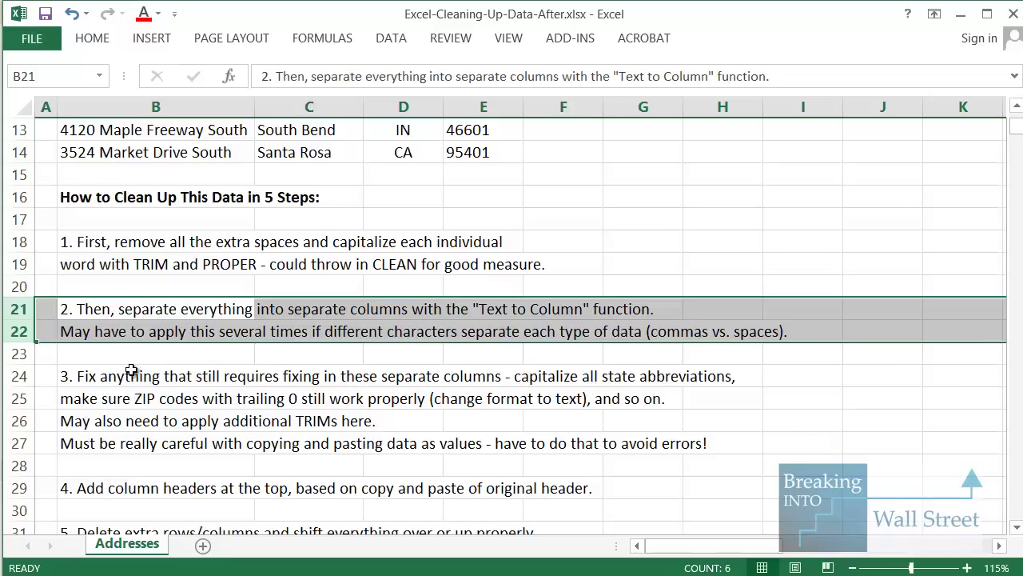
{"action": "left_click_drag", "start_coordinate": [122, 368], "coordinate": [766, 447]}
{"action": "scroll", "coordinate": [766, 447], "scroll_direction": "down", "scroll_amount": 1}
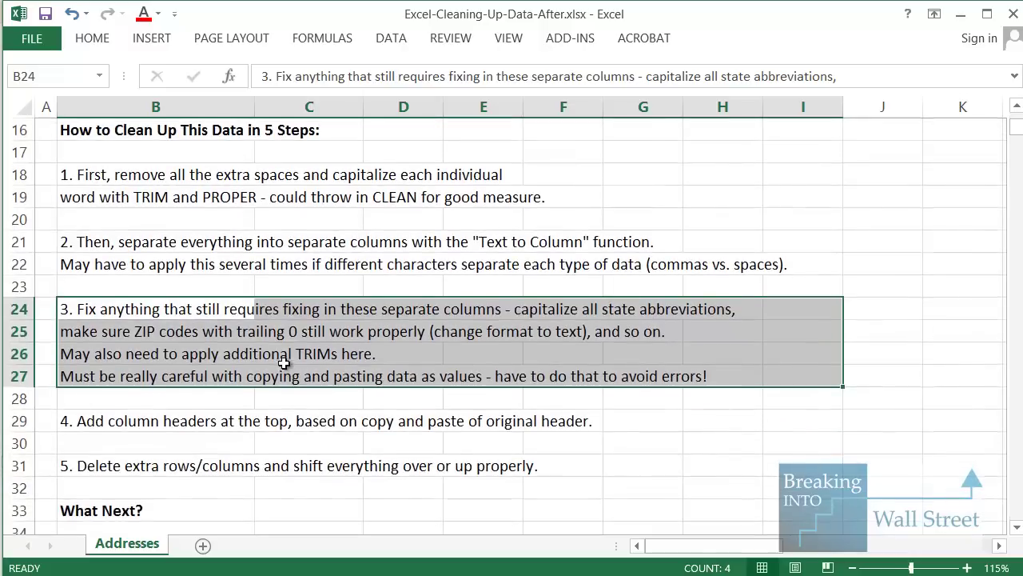
{"action": "left_click", "coordinate": [183, 329]}
{"action": "key", "text": "shift+space"}
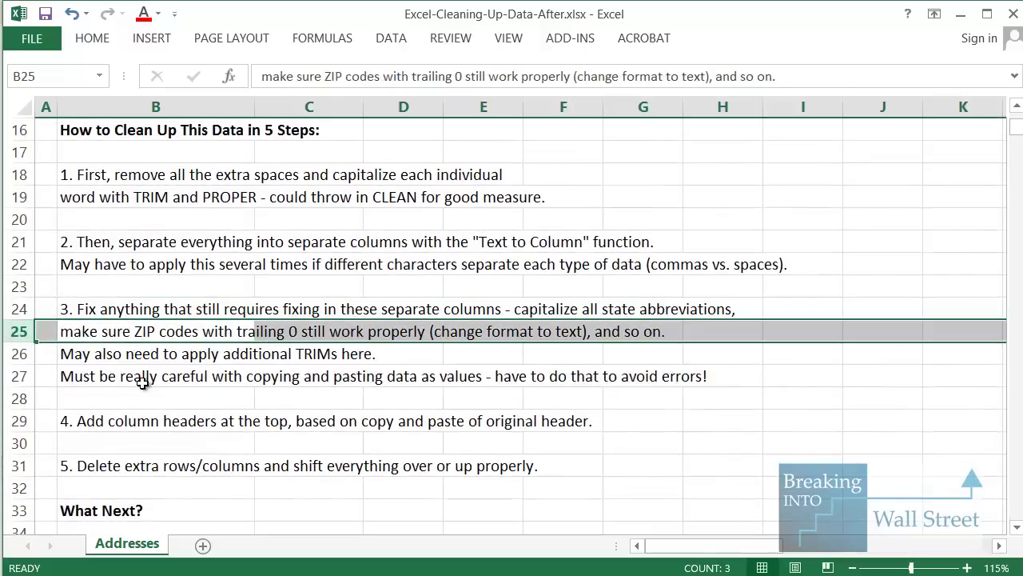
{"action": "left_click_drag", "start_coordinate": [119, 352], "coordinate": [752, 379]}
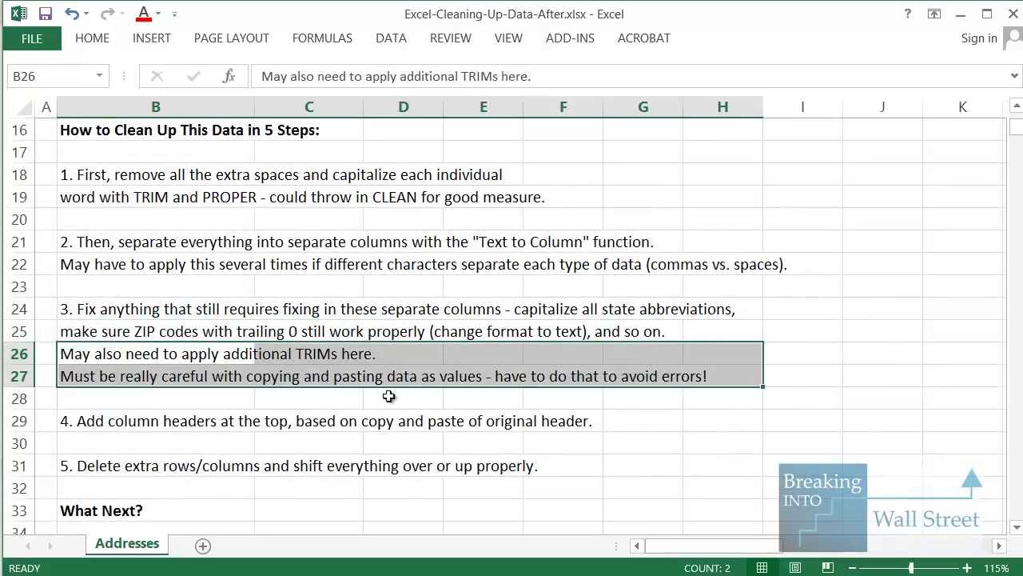
{"action": "scroll", "coordinate": [221, 389], "scroll_direction": "down", "scroll_amount": 2}
{"action": "left_click_drag", "start_coordinate": [94, 290], "coordinate": [634, 340]}
Examine the Street Address and State columns of the cleaned address table
{"action": "scroll", "coordinate": [635, 336], "scroll_direction": "up", "scroll_amount": 7}
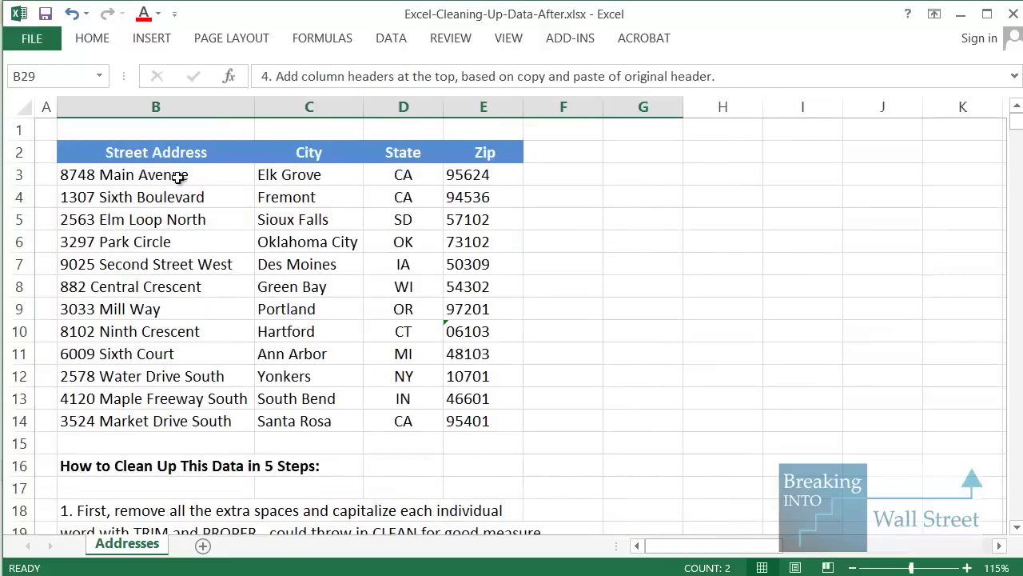
{"action": "left_click_drag", "start_coordinate": [187, 158], "coordinate": [175, 433]}
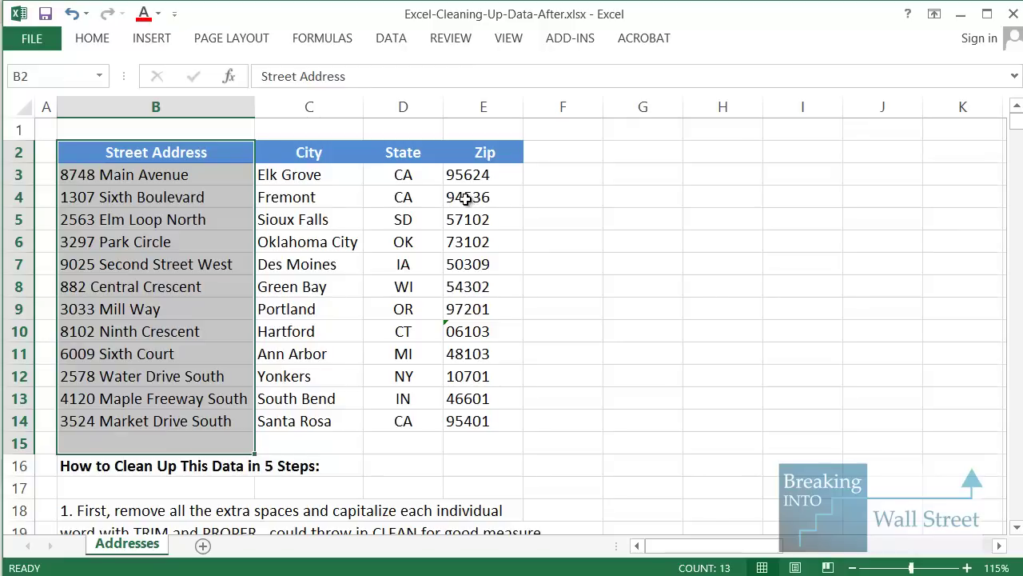
{"action": "left_click", "coordinate": [447, 196]}
{"action": "left_click_drag", "start_coordinate": [403, 174], "coordinate": [403, 417]}
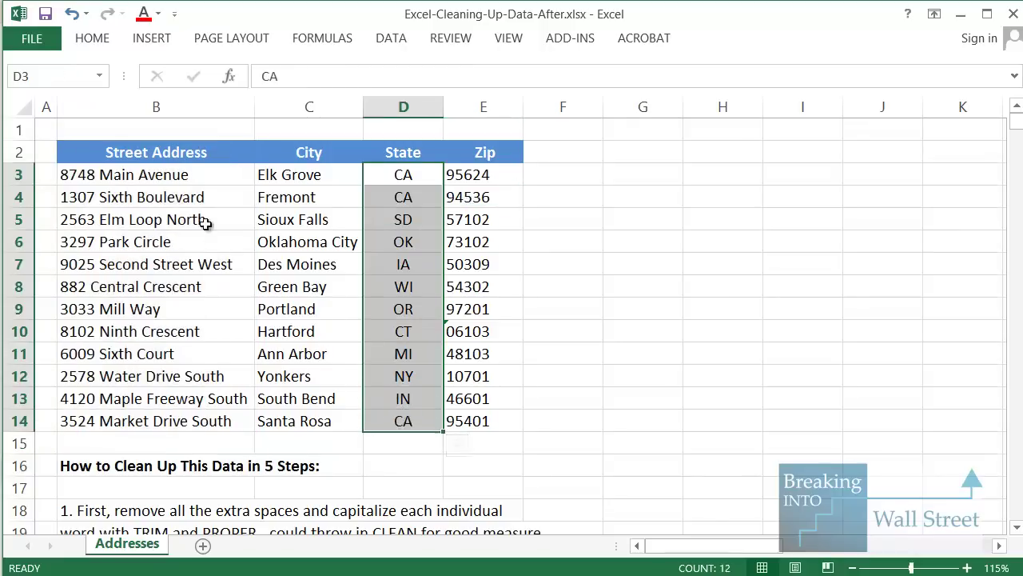
{"action": "left_click_drag", "start_coordinate": [210, 174], "coordinate": [228, 404]}
Read the What Next? notes in rows 33 to 40, and select the cleaned address table B2:E14
{"action": "scroll", "coordinate": [228, 403], "scroll_direction": "down", "scroll_amount": 7}
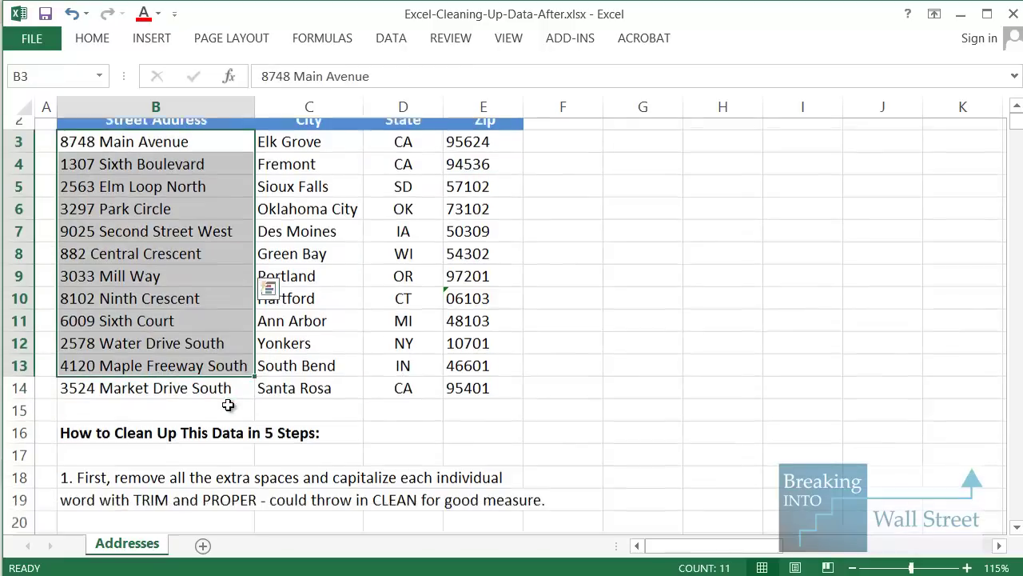
{"action": "scroll", "coordinate": [226, 403], "scroll_direction": "down", "scroll_amount": 3}
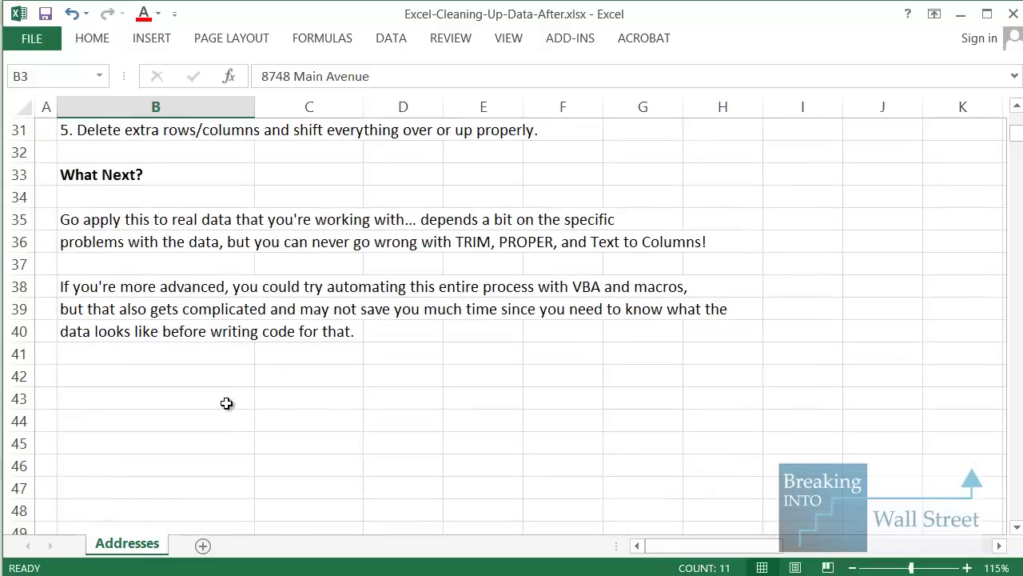
{"action": "left_click_drag", "start_coordinate": [101, 173], "coordinate": [756, 343]}
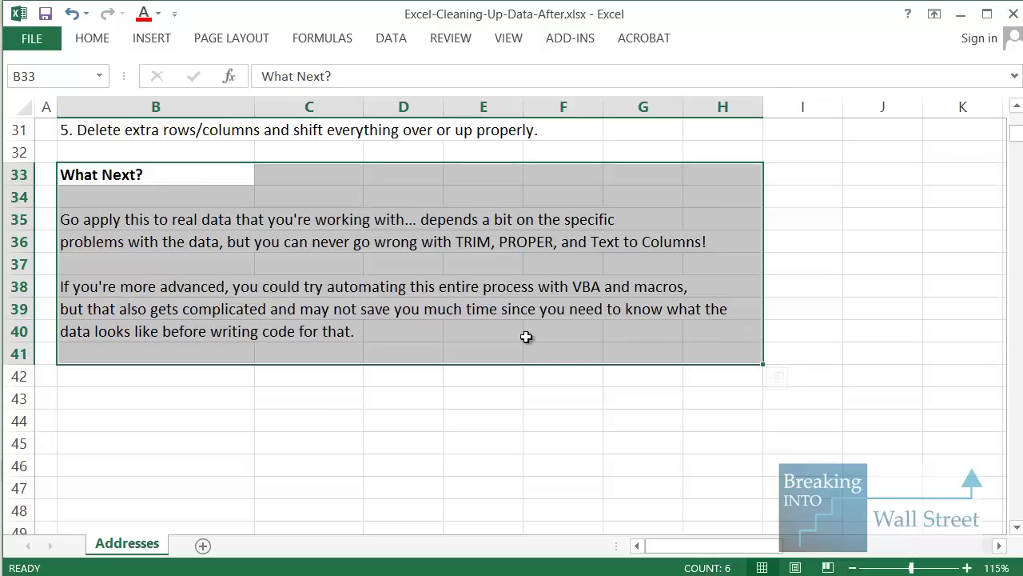
{"action": "left_click", "coordinate": [507, 315]}
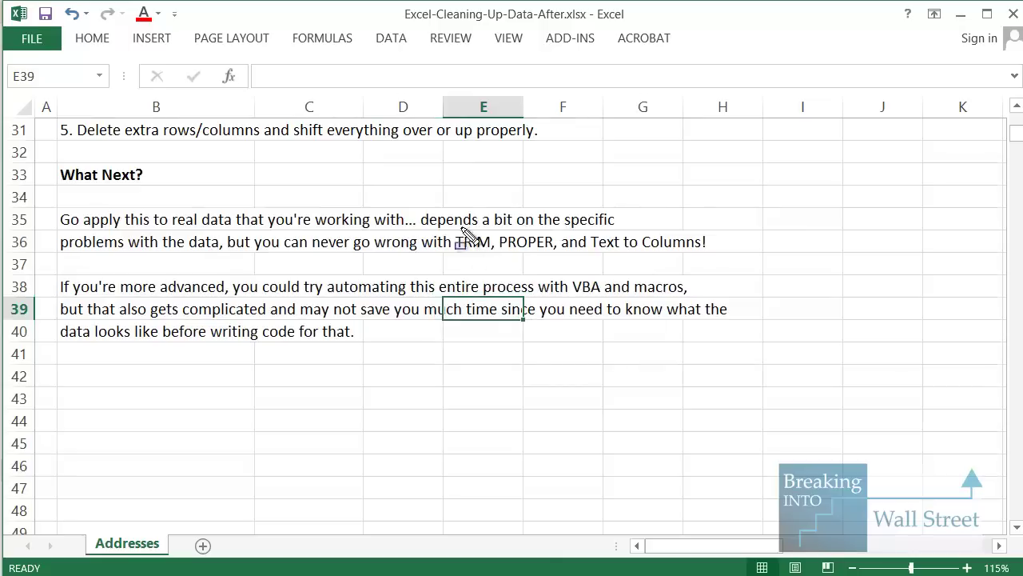
{"action": "mouse_move", "coordinate": [454, 228]}
{"action": "left_mouse_down"}
{"action": "mouse_move", "coordinate": [845, 288]}
{"action": "mouse_move", "coordinate": [743, 264]}
{"action": "left_mouse_up"}
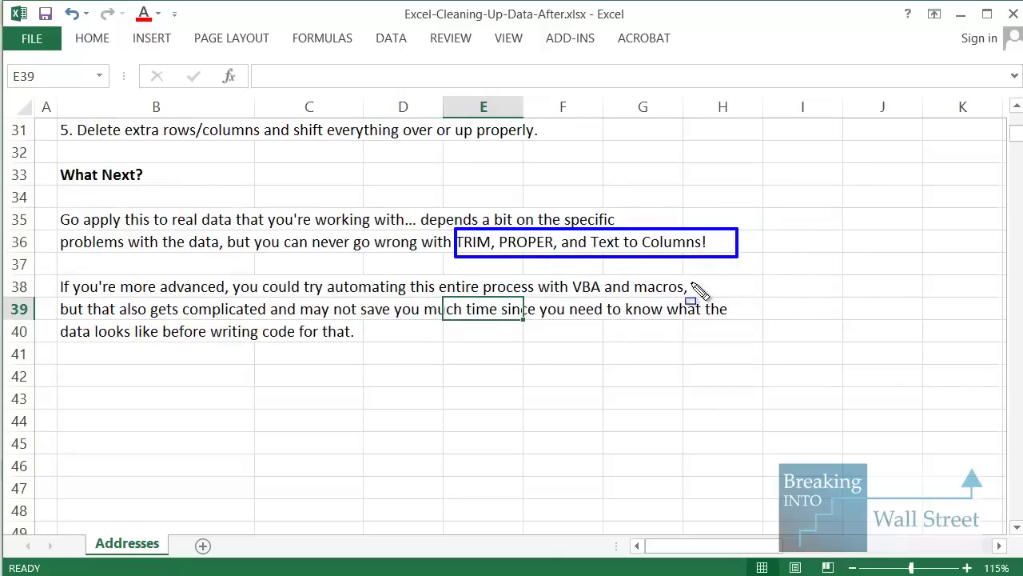
{"action": "key", "text": "Escape"}
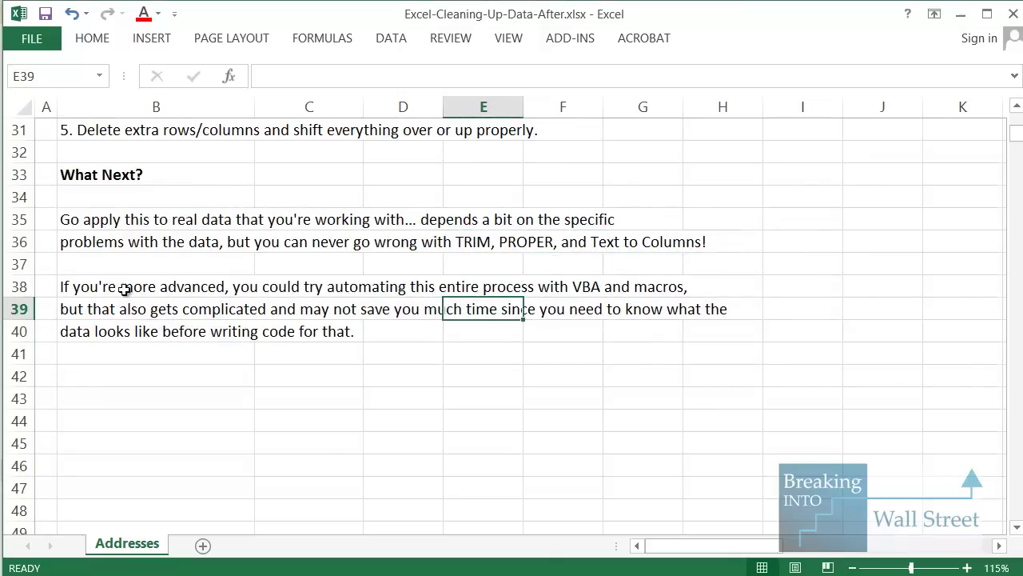
{"action": "left_click", "coordinate": [139, 292]}
{"action": "key", "text": "shift+space"}
{"action": "key", "text": "shift+Down"}
{"action": "key", "text": "shift+Down"}
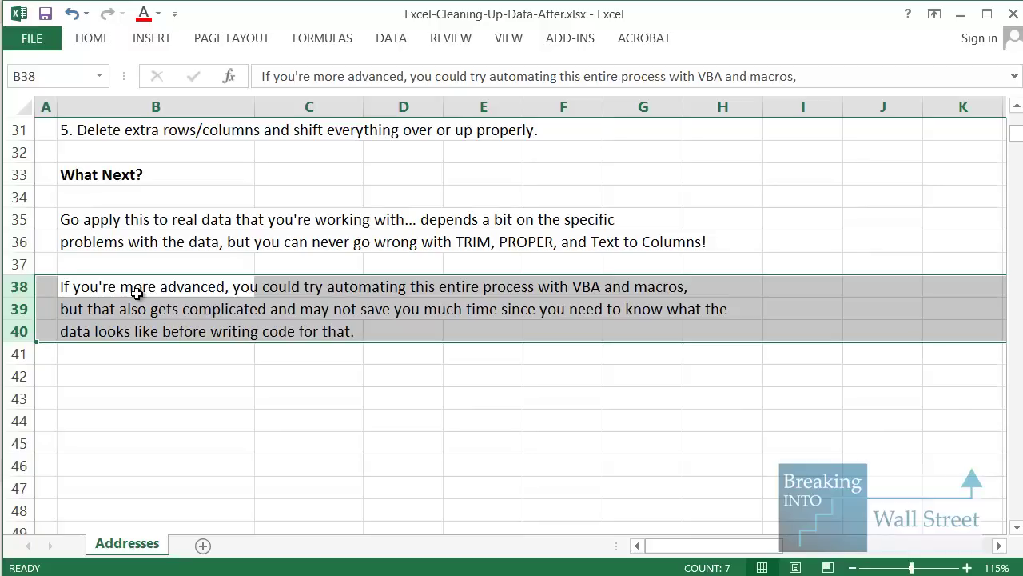
{"action": "scroll", "coordinate": [140, 297], "scroll_direction": "up", "scroll_amount": 10}
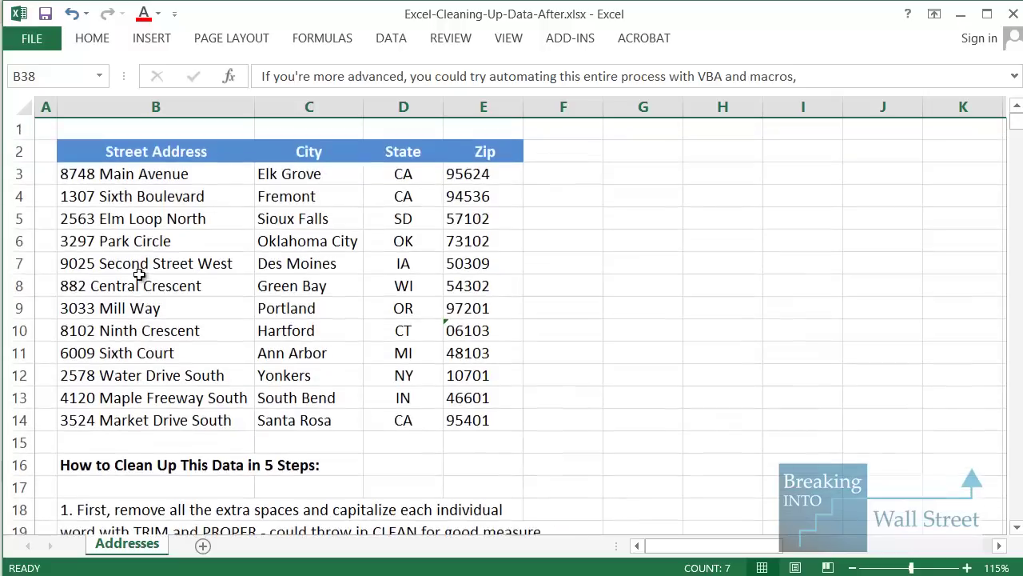
{"action": "left_click_drag", "start_coordinate": [110, 153], "coordinate": [496, 432]}
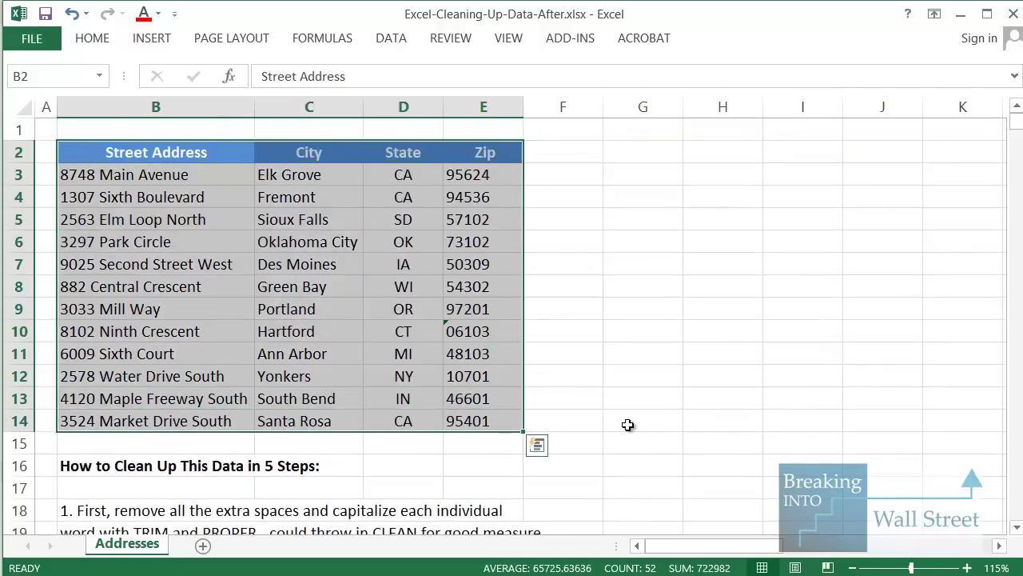